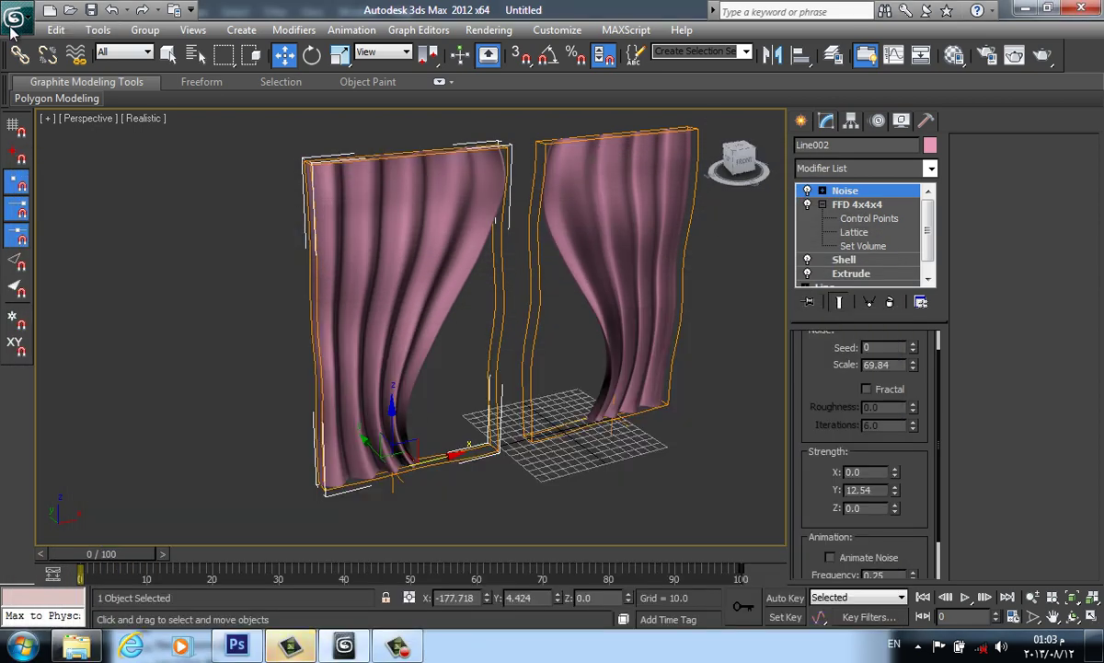
Reset 3ds Max to an empty scene without saving the curtain scene, and open the fountain reference folder.
left_click(13, 18)
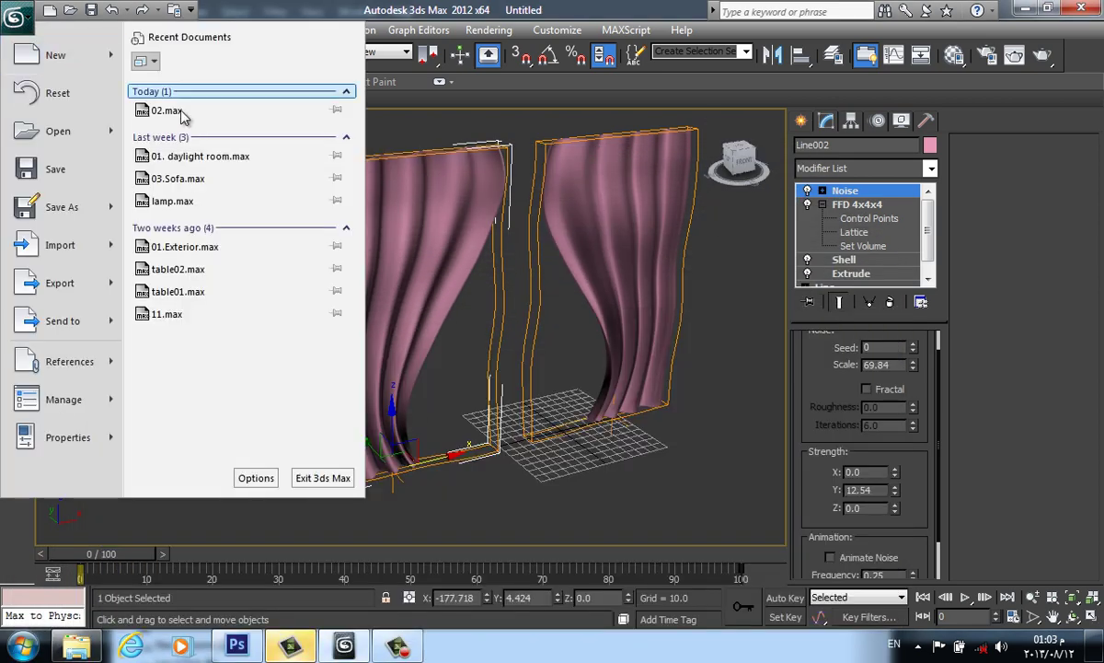
left_click(42, 90)
left_click(594, 381)
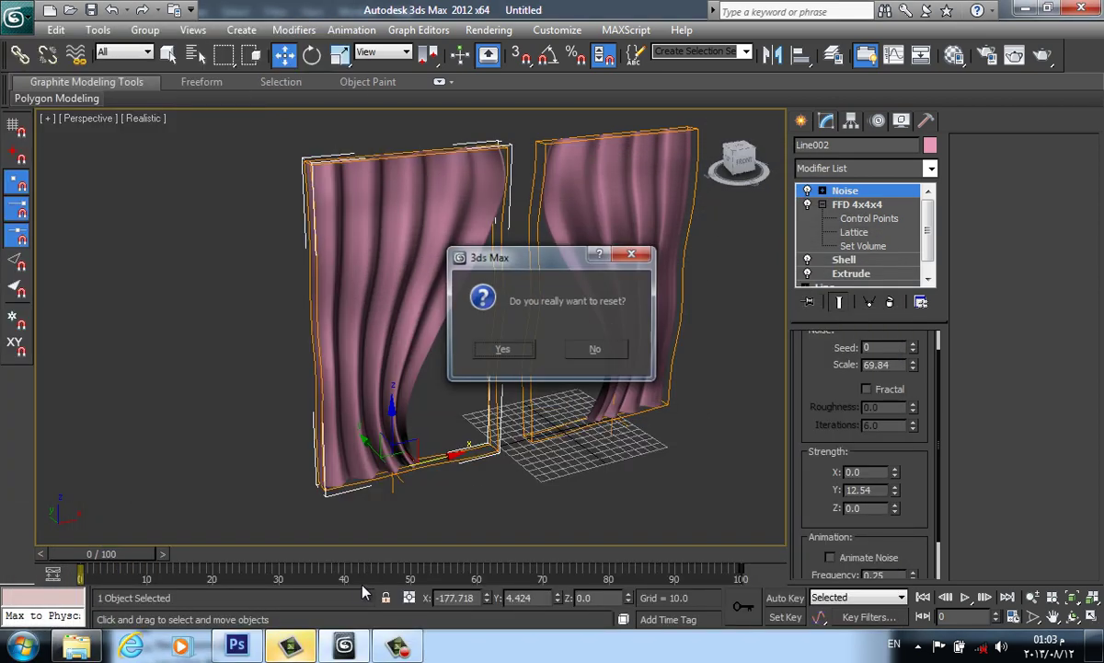
left_click(491, 347)
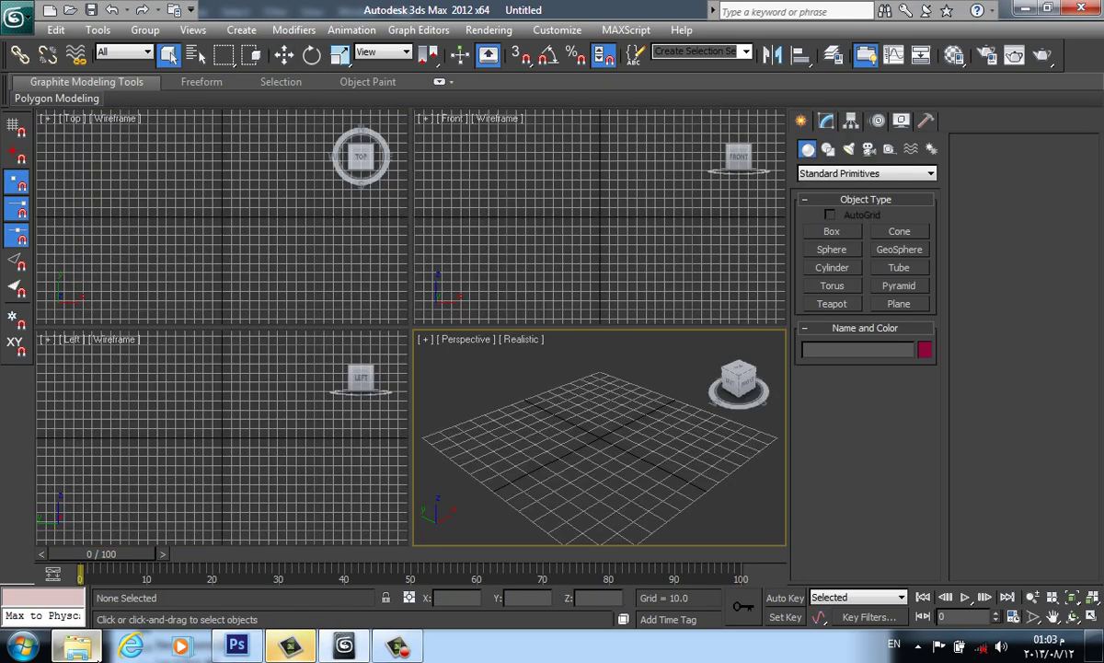
left_click(76, 645)
View Fountain1- From Extrude.jpg in Picasa, compare it with the star-shaped fountain photo, then close the viewer.
double_click(411, 447)
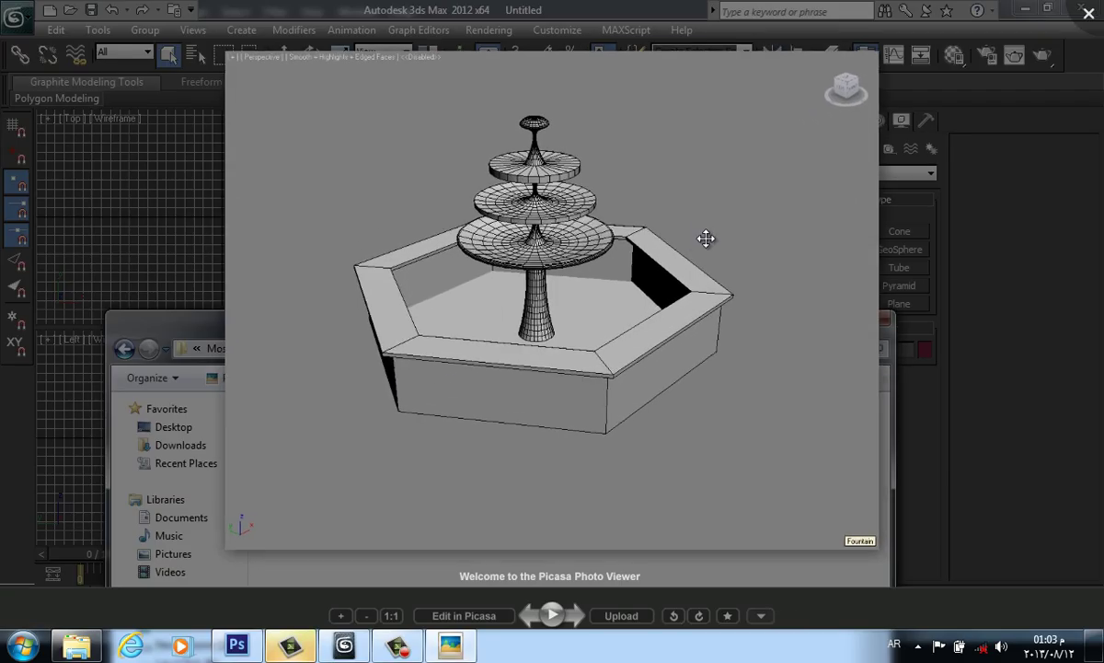
left_click(525, 612)
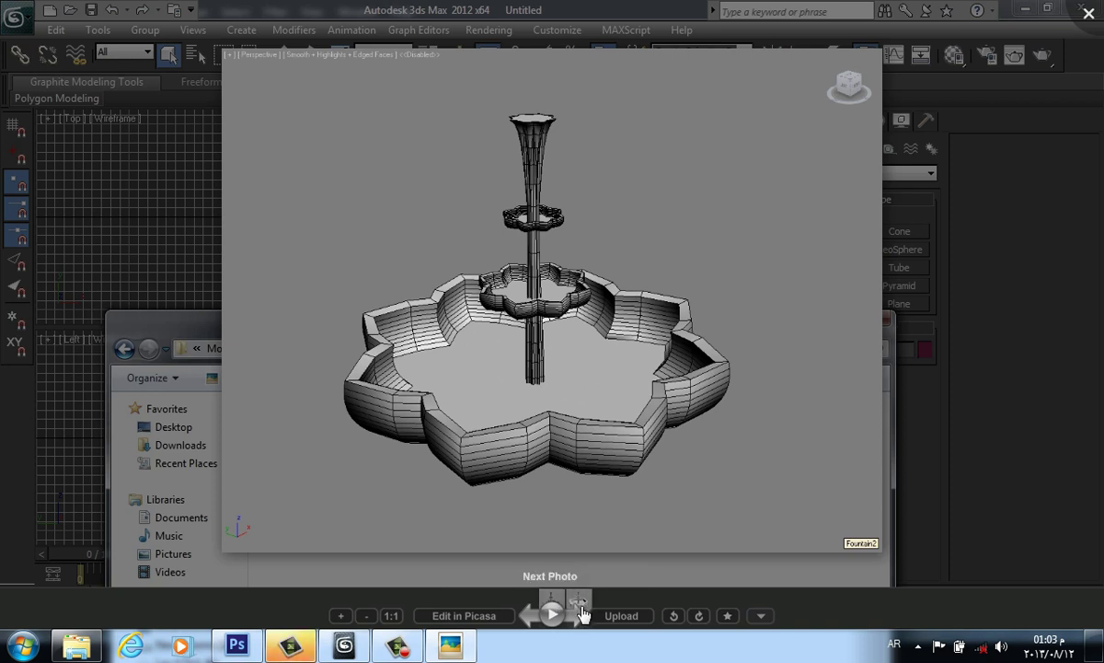
left_click(527, 616)
left_click(574, 615)
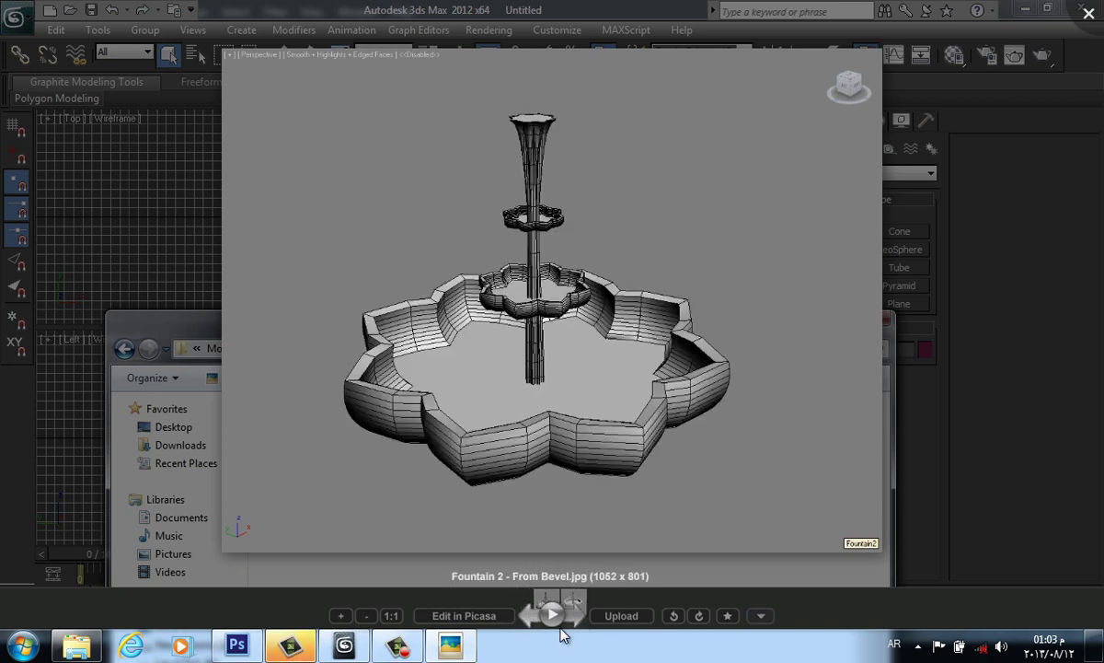
left_click(526, 615)
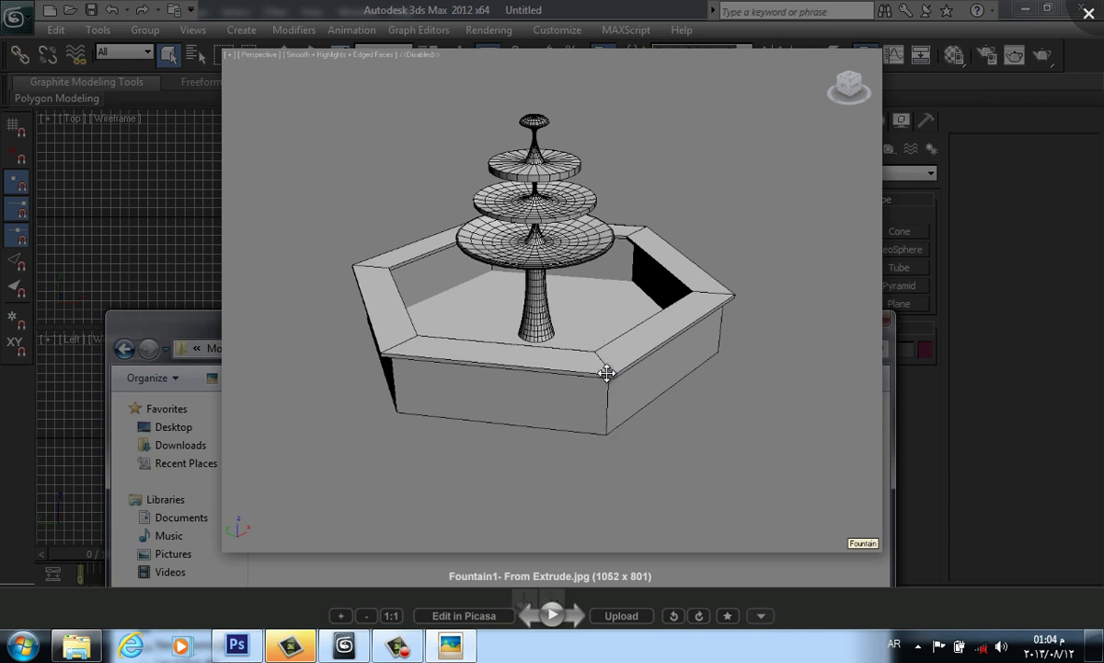
left_click(1002, 309)
Maximize the Perspective view and draw a circle of radius 36.998 at the grid centre.
left_click(663, 258)
key("alt+w")
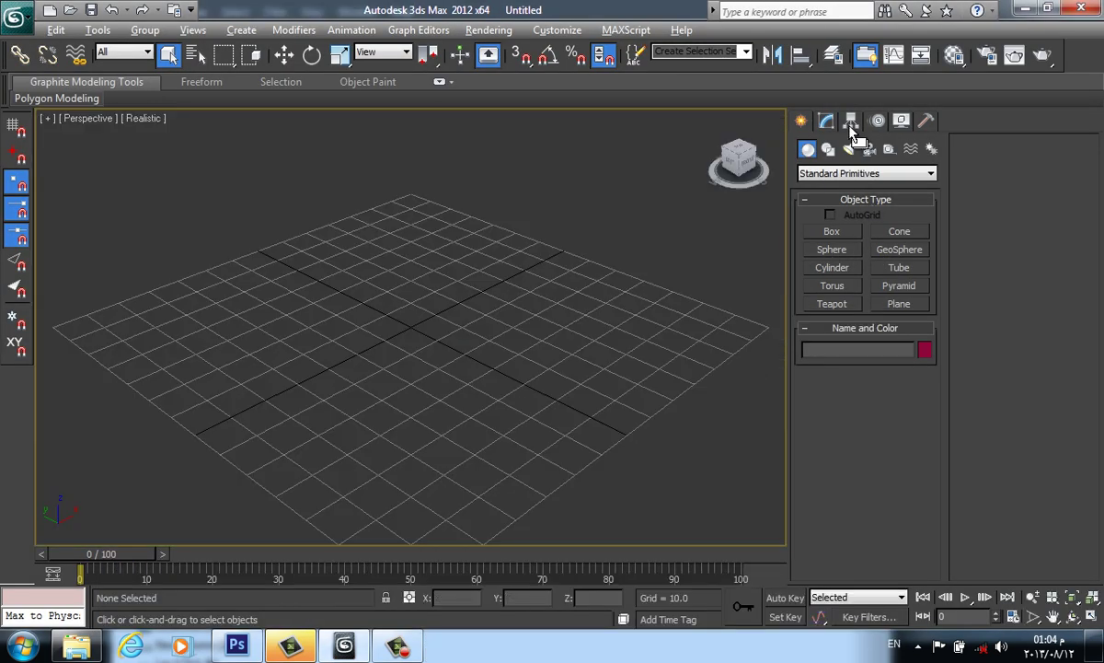
left_click(829, 148)
left_click(832, 263)
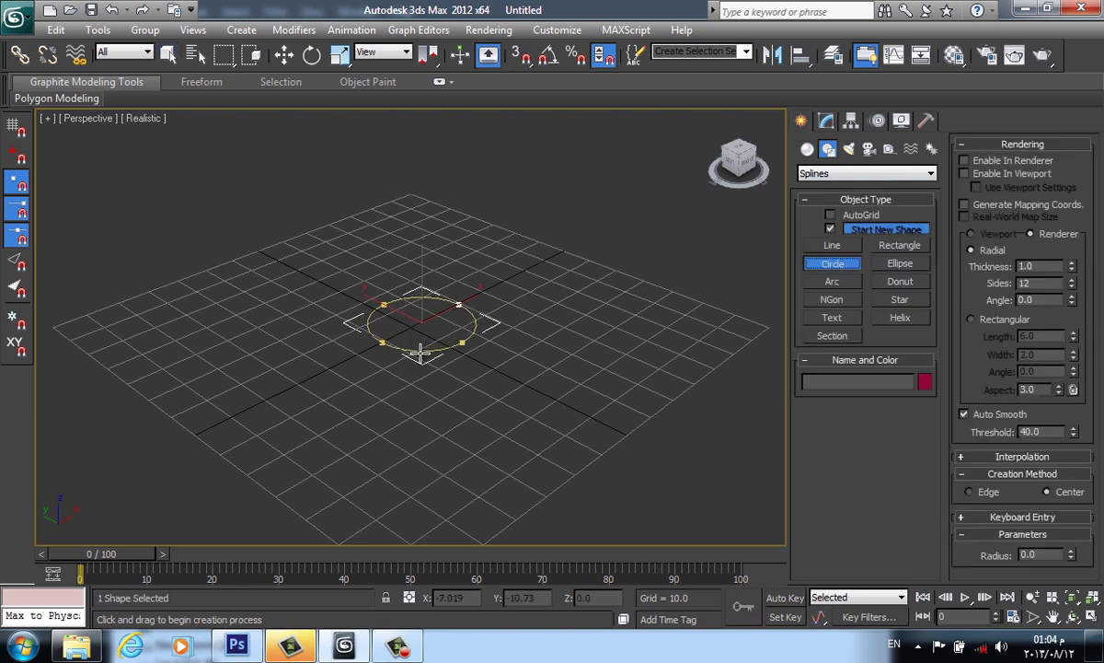
left_click_drag(422, 329, 543, 294)
Make the circle renderable in the viewport and renders with a rectangular cross-section.
left_click(832, 123)
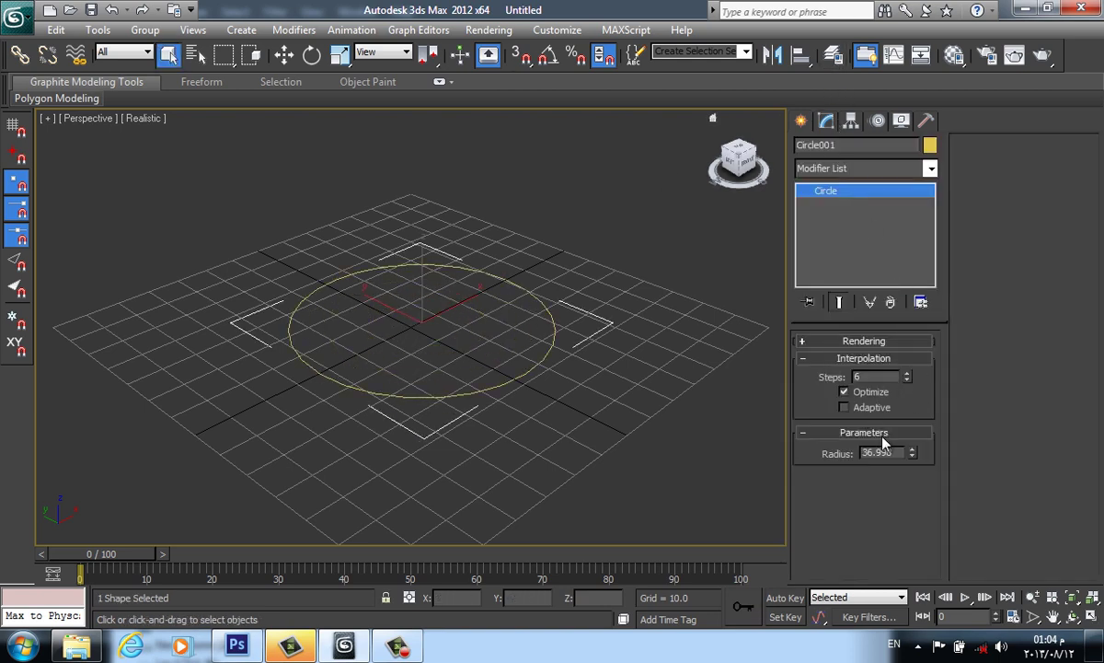
left_click(865, 341)
left_click(805, 366)
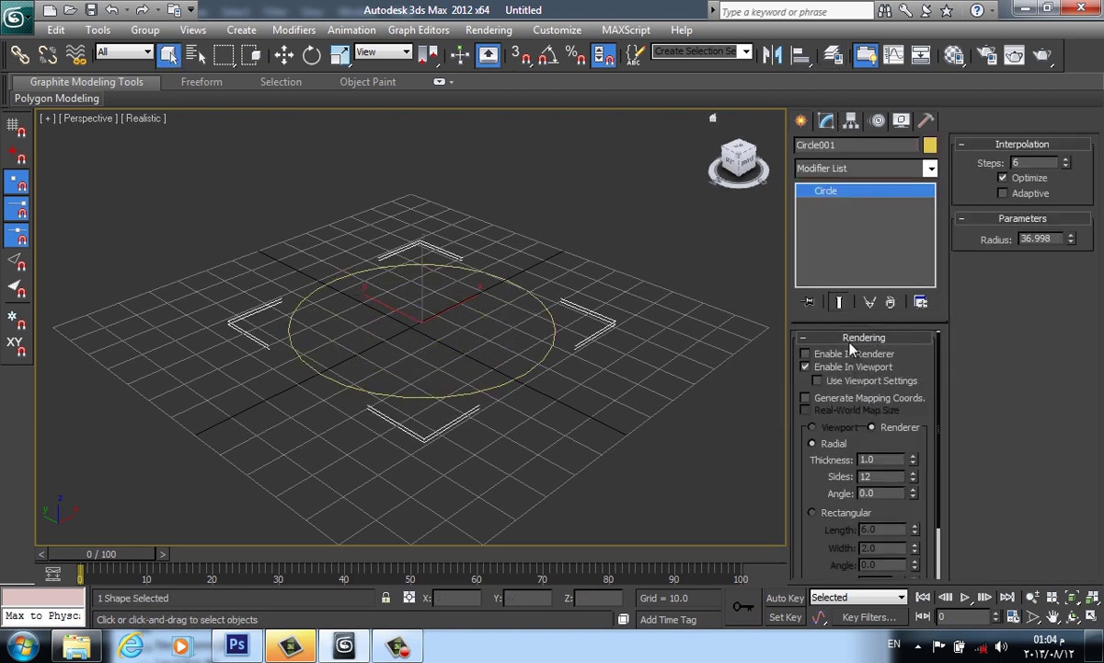
left_click(802, 336)
left_click(802, 340)
left_click(805, 354)
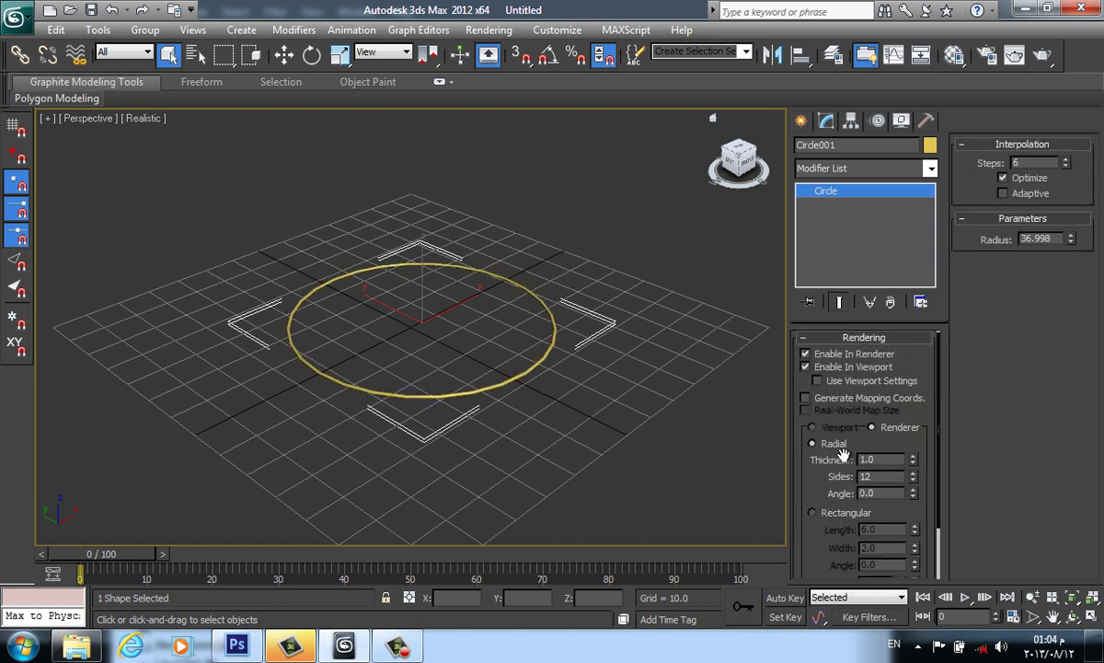
left_click(812, 511)
left_click_drag(914, 548, 904, 595)
mouse_move(914, 529)
left_mouse_down()
mouse_move(917, 552)
mouse_move(918, 515)
left_mouse_up()
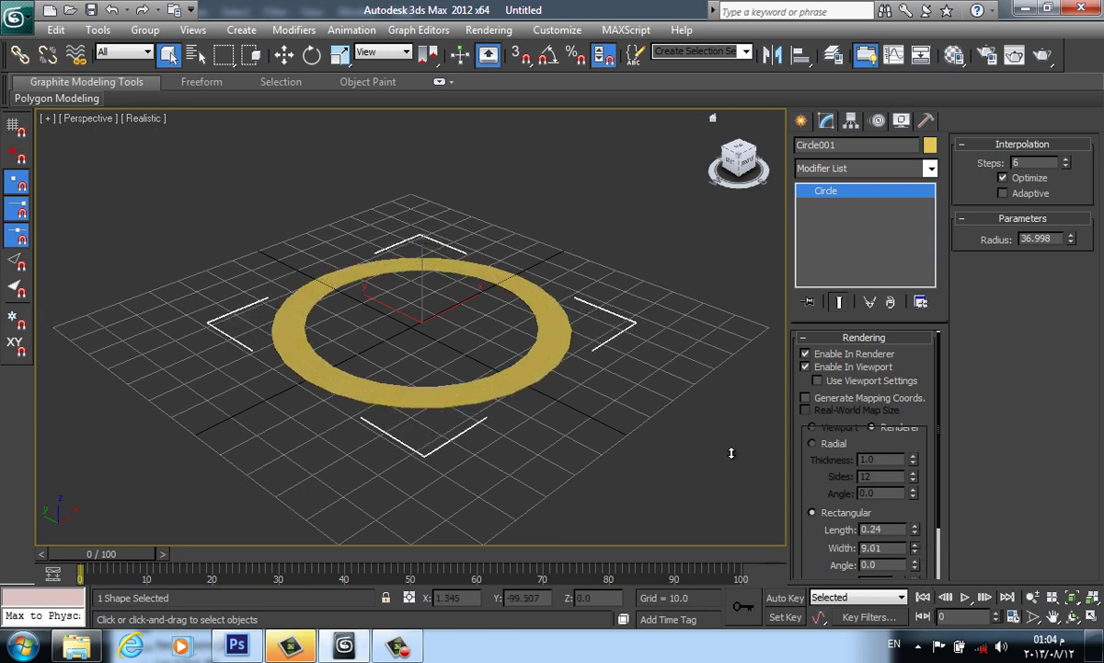
Inspect the rectangular ring with edged faces toggled, then reselect it and re-centre the view.
scroll(563, 377, "down", 2)
scroll(560, 396, "down", 2)
scroll(562, 389, "up", 3)
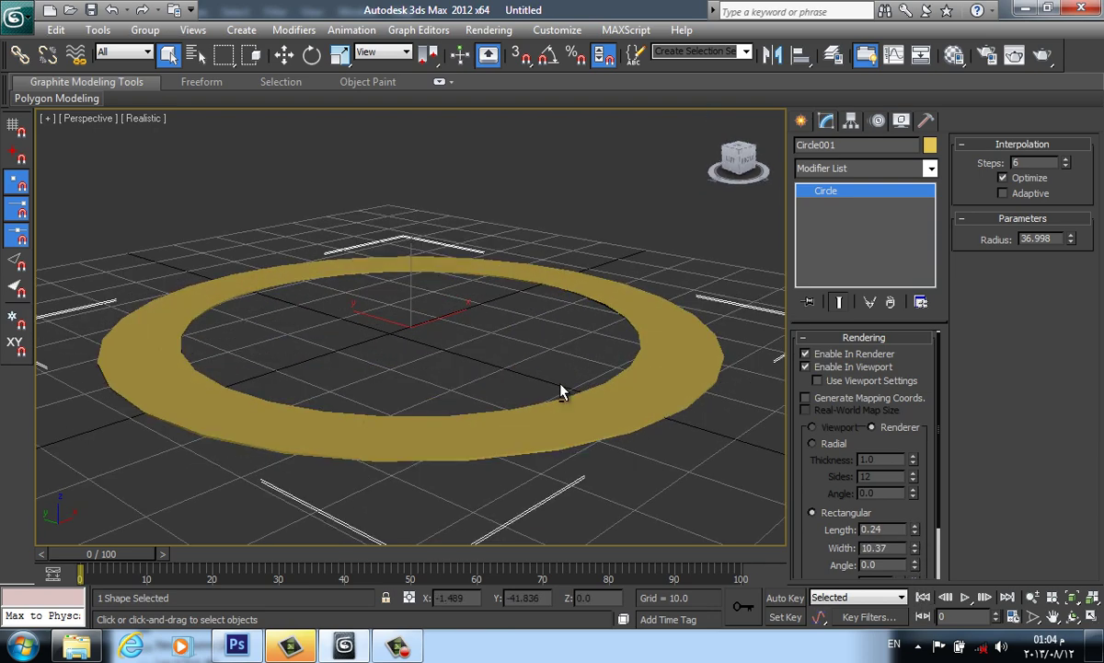
scroll(562, 389, "up", 3)
scroll(562, 389, "up", 3)
key("F4")
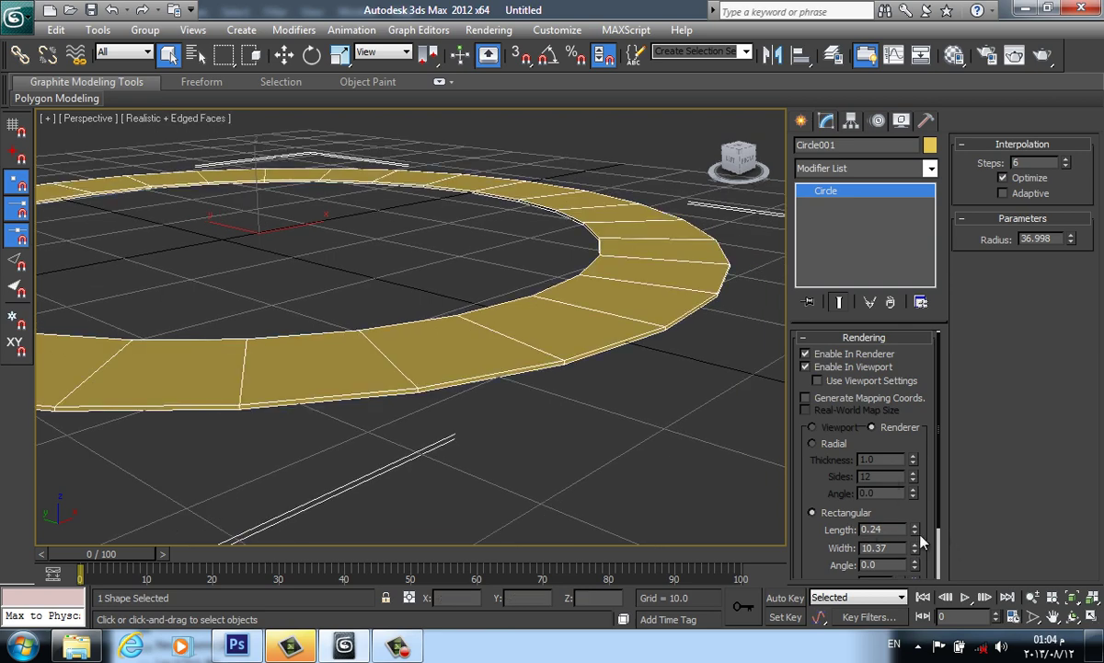
mouse_move(607, 395)
middle_mouse_down("alt")
mouse_move(608, 368)
mouse_move(525, 394)
mouse_move(534, 389)
middle_mouse_up("alt")
scroll(628, 402, "down", 2)
left_click(624, 394)
key("F4")
scroll(541, 402, "down", 3)
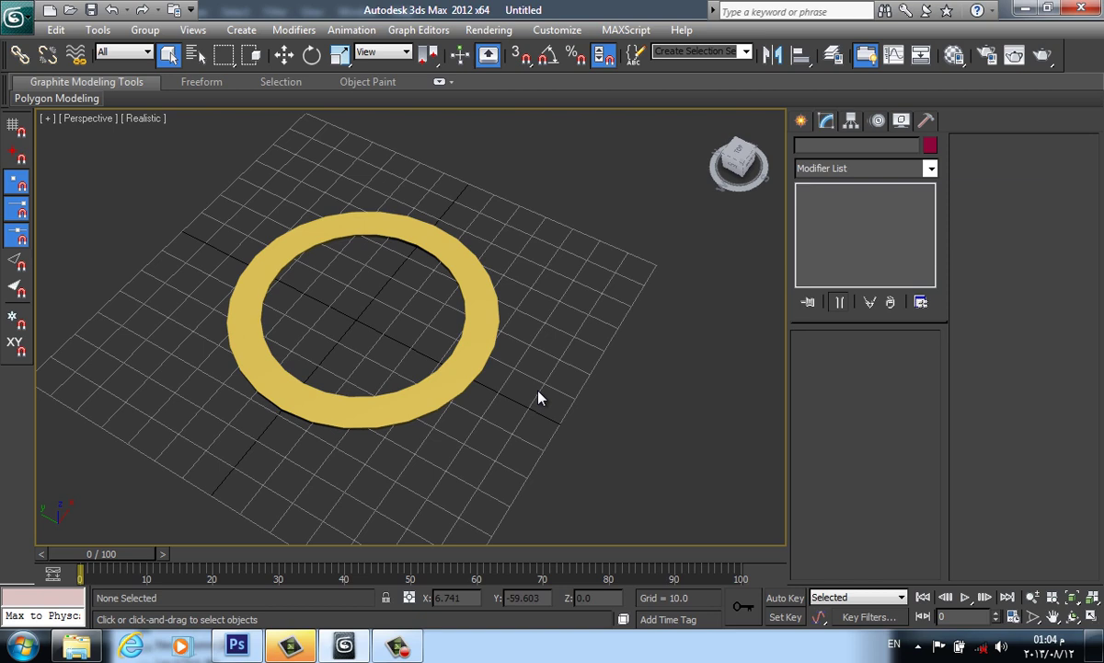
scroll(475, 431, "up", 2)
scroll(493, 424, "up", 2)
left_click_drag(511, 488, 458, 377)
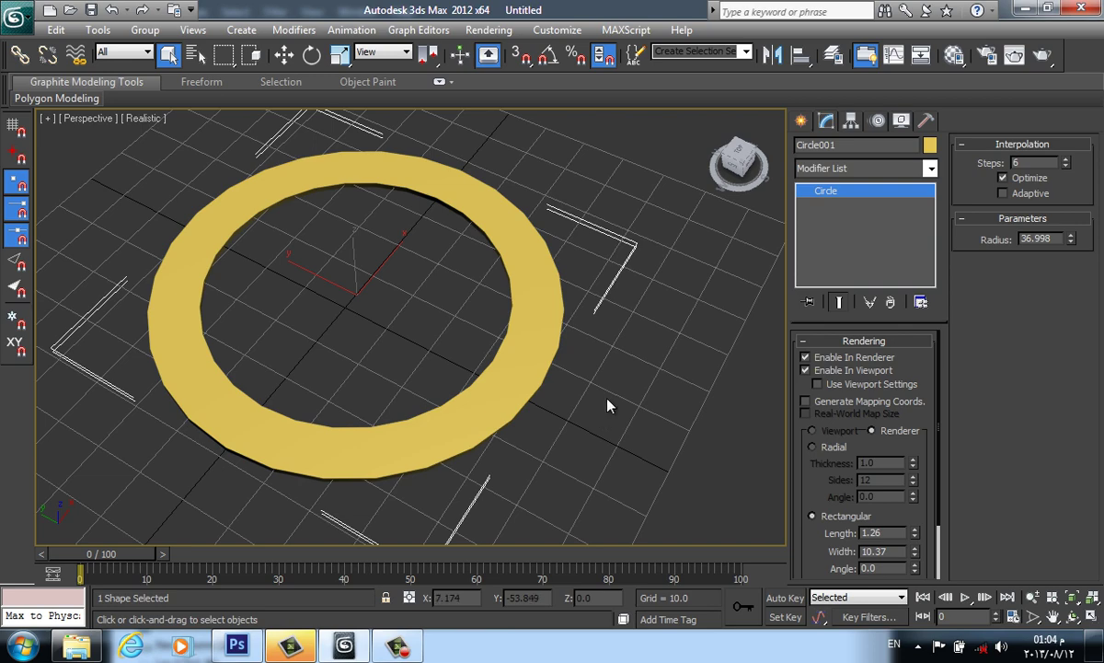
middle_click_drag(606, 407, 594, 359, "alt")
middle_click_drag(471, 276, 602, 327)
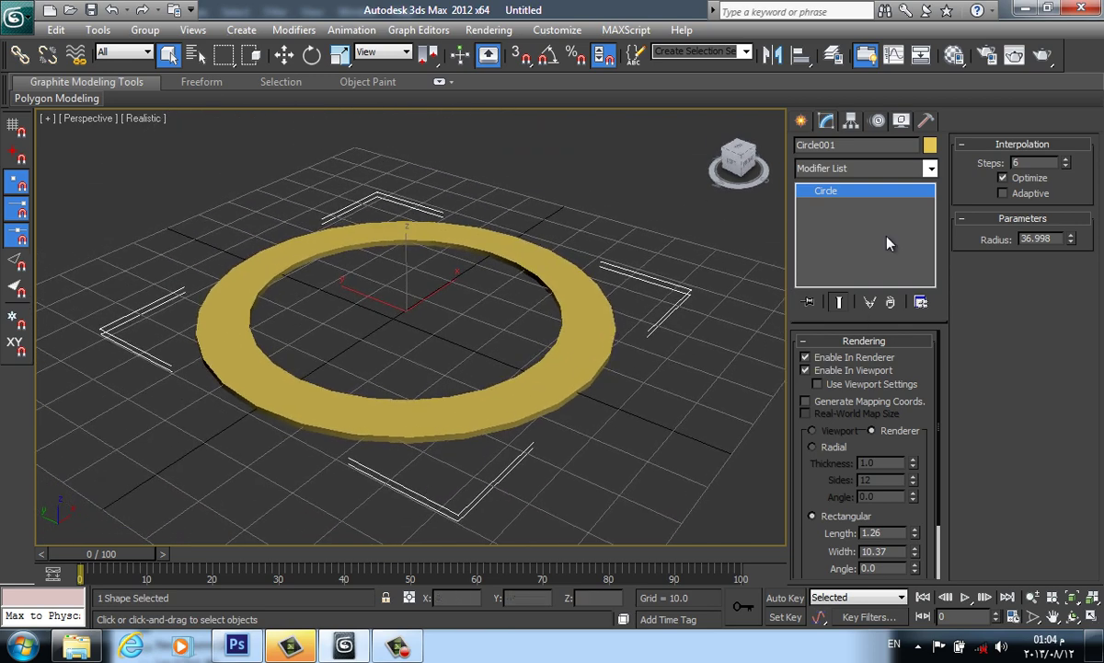
Turn off the circle's viewport and render display and bring up the Modifier List.
left_click(868, 173)
left_click(868, 173)
left_click(860, 370)
left_click(861, 357)
left_click(868, 171)
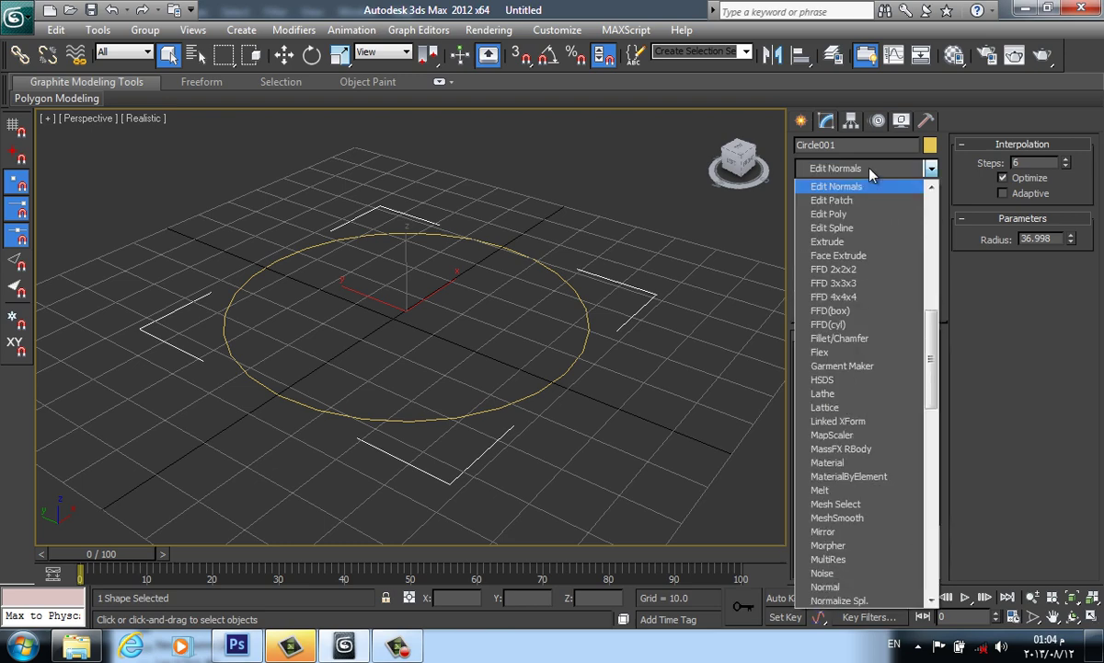
Extrude the circle 3.0 units with both caps off, leaving an open ring.
scroll(869, 175, "down", 1)
left_click(862, 214)
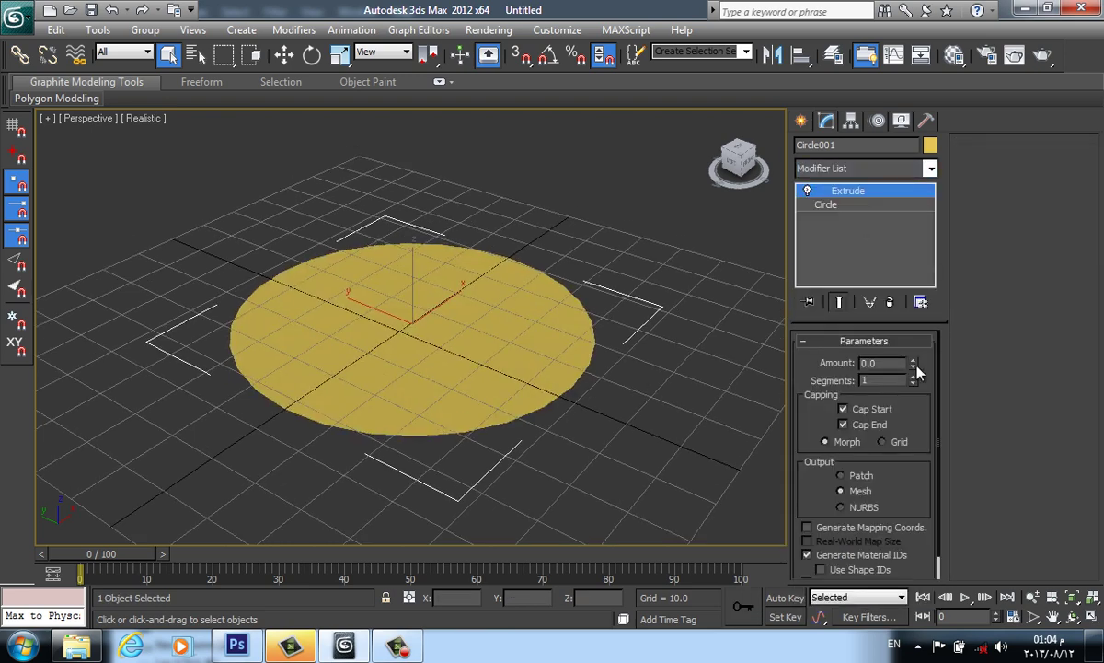
left_click_drag(914, 366, 914, 368)
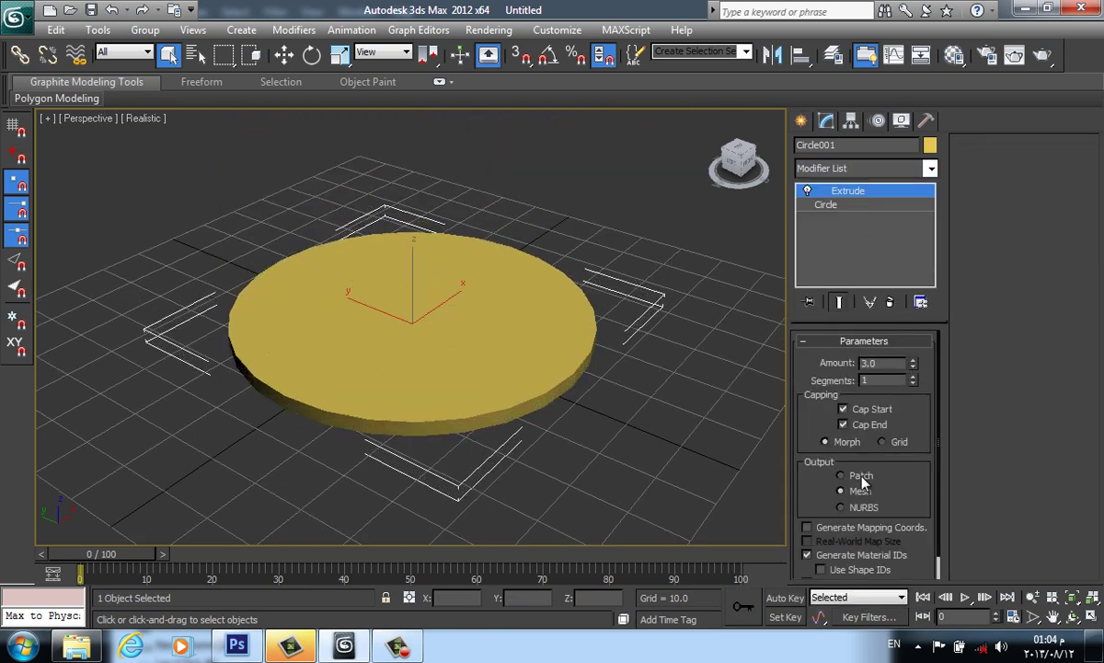
left_click(861, 426)
left_click(843, 409)
left_click(844, 409)
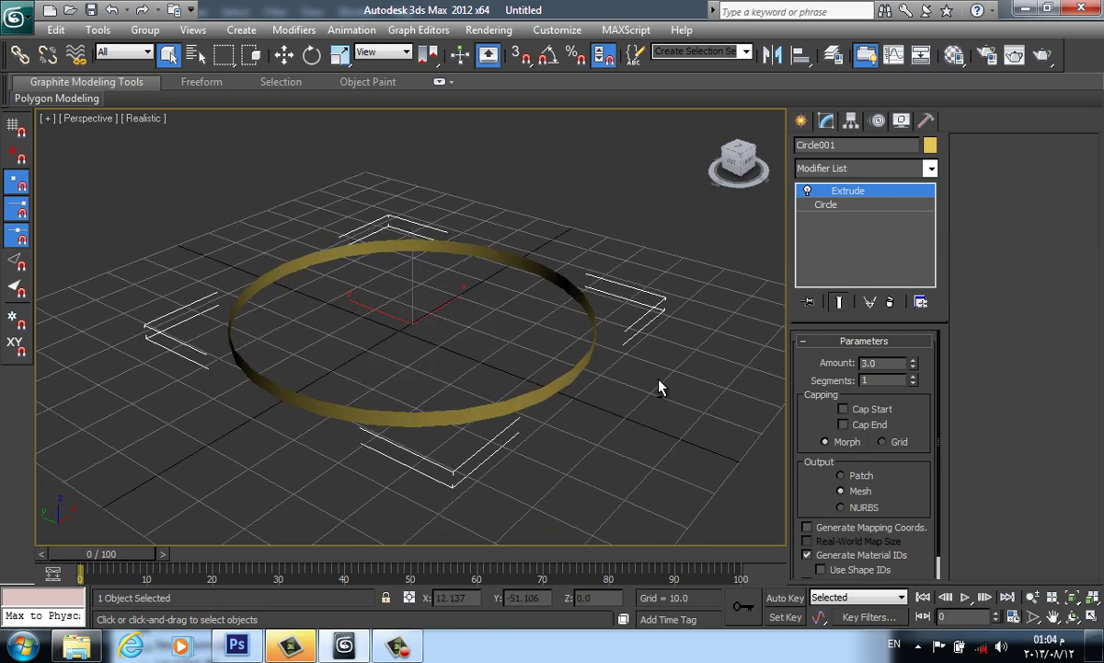
middle_click_drag(661, 387, 651, 377, "alt")
Add a Shell modifier to thicken the ring wall outward and inspect it with edged faces.
left_click(891, 183)
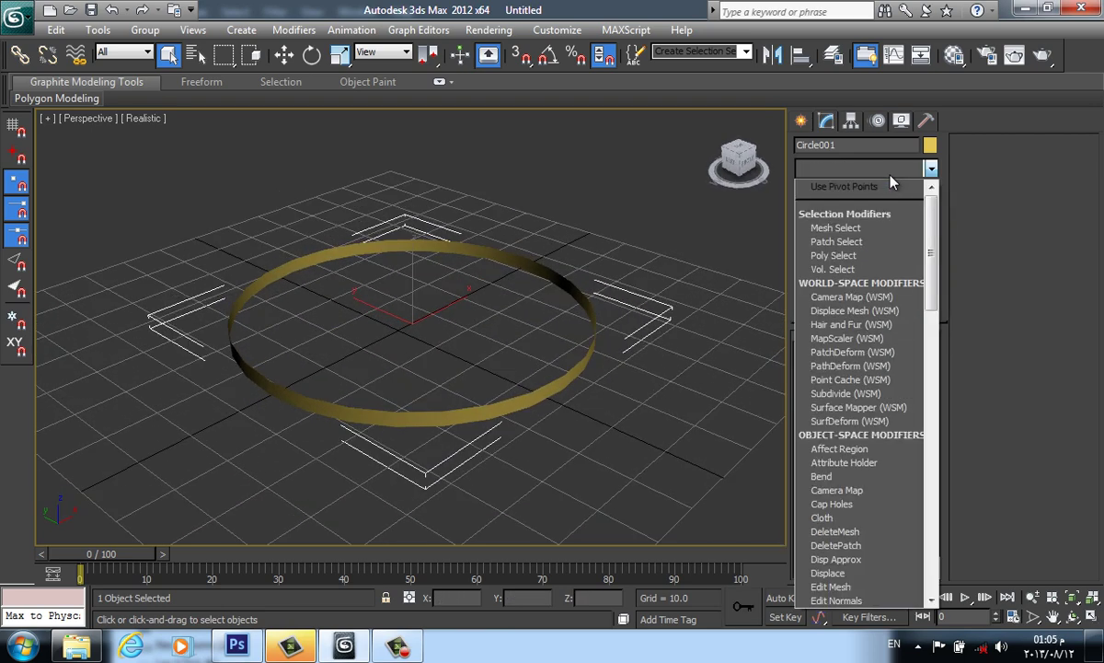
type("sh")
left_click(888, 184)
scroll(601, 304, "up", 2)
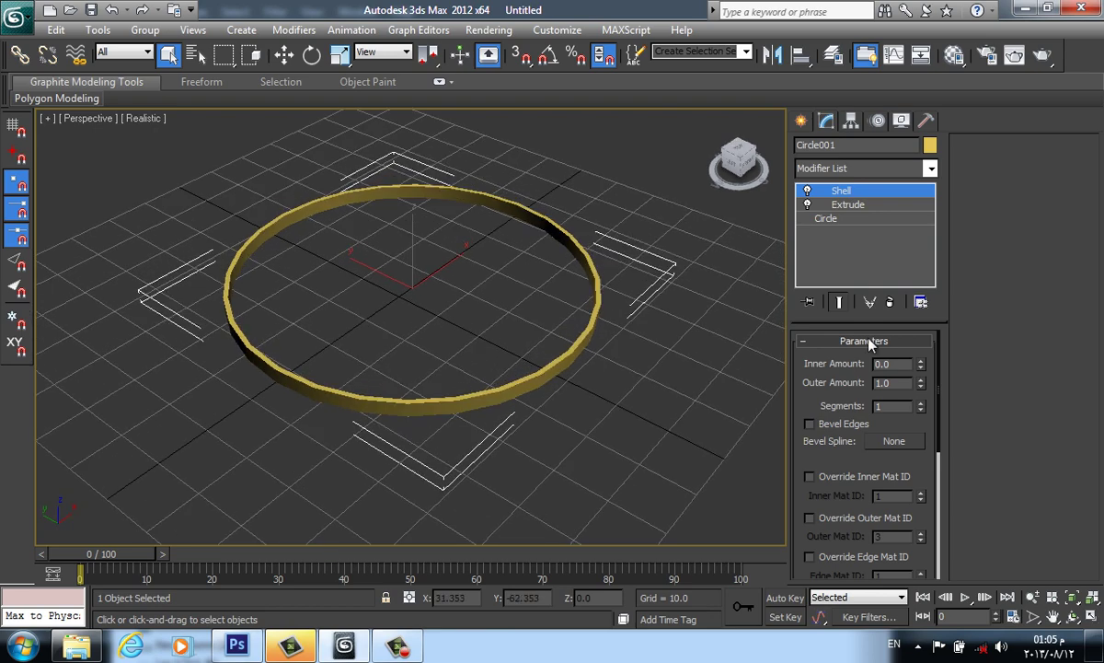
scroll(600, 304, "up", 2)
mouse_move(923, 388)
left_mouse_down()
mouse_move(965, 498)
mouse_move(951, 341)
mouse_move(889, 110)
left_mouse_up()
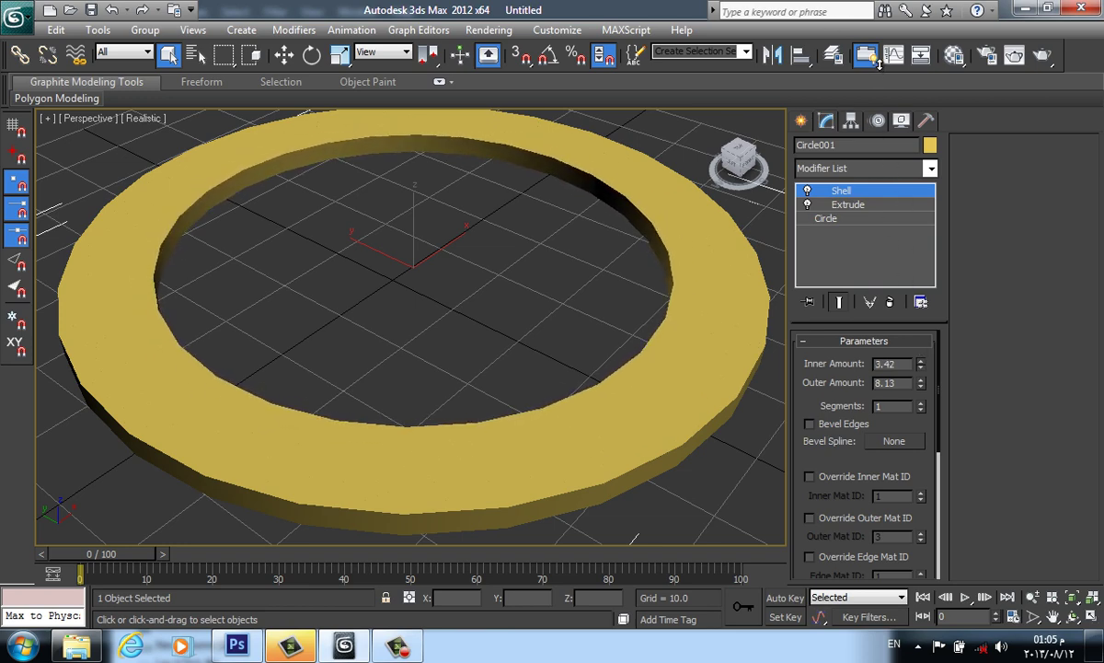
key("F4")
middle_click_drag(593, 381, 606, 306, "alt")
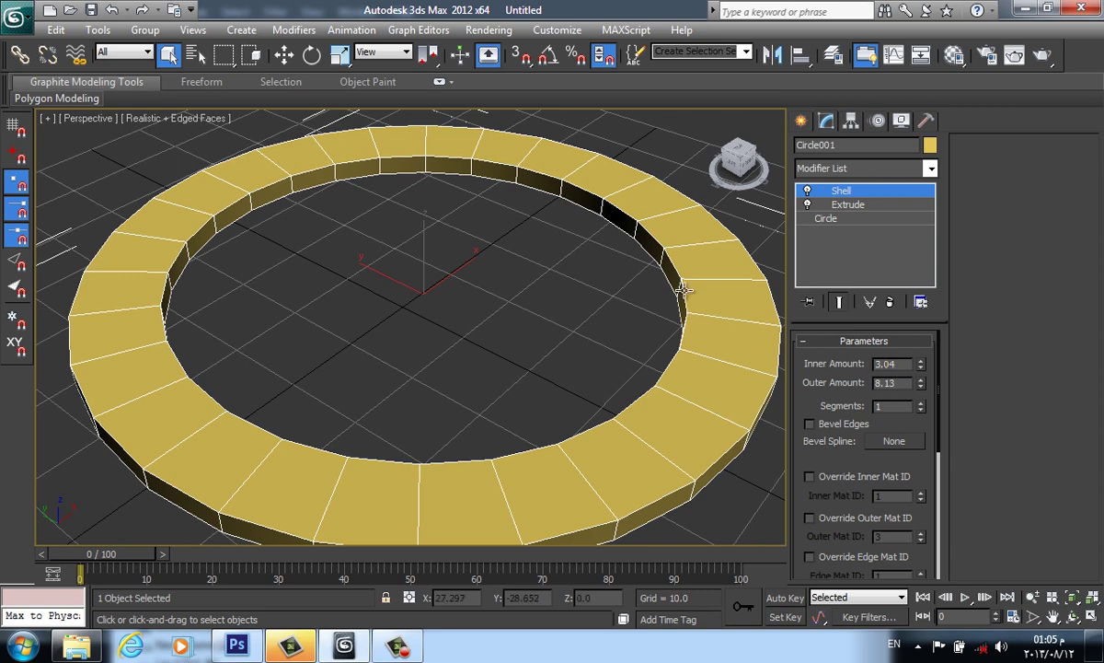
mouse_move(643, 274)
middle_mouse_down("alt")
mouse_move(671, 306)
mouse_move(668, 328)
middle_mouse_up("alt")
scroll(667, 328, "down", 5)
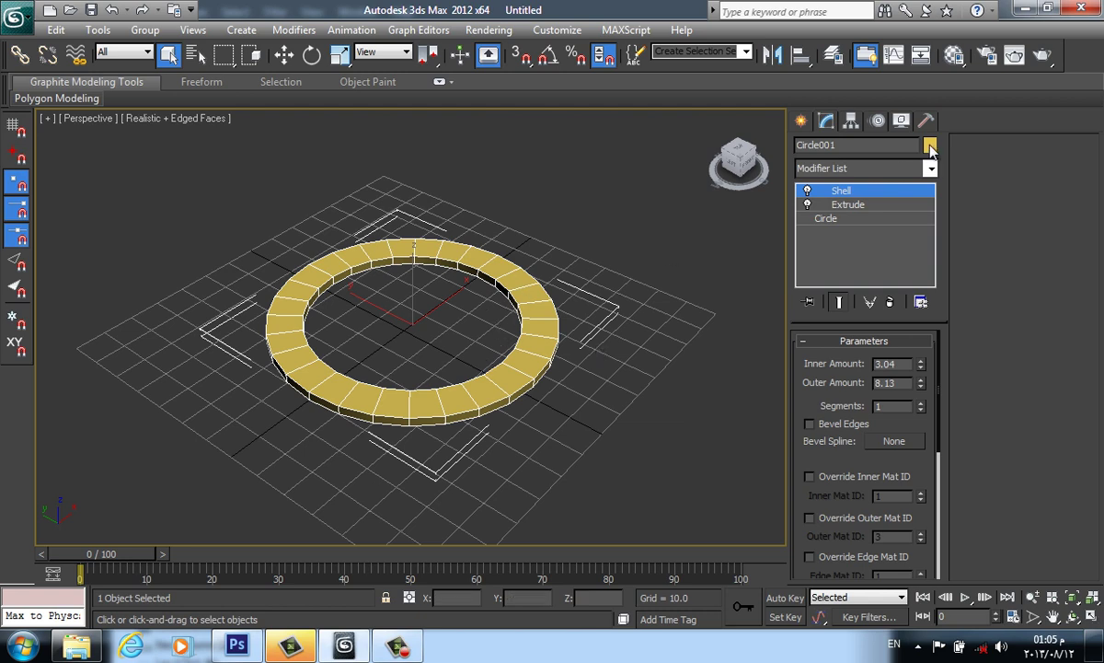
Review the Extrude and Shell settings, then select the ring and delete it.
left_click(852, 203)
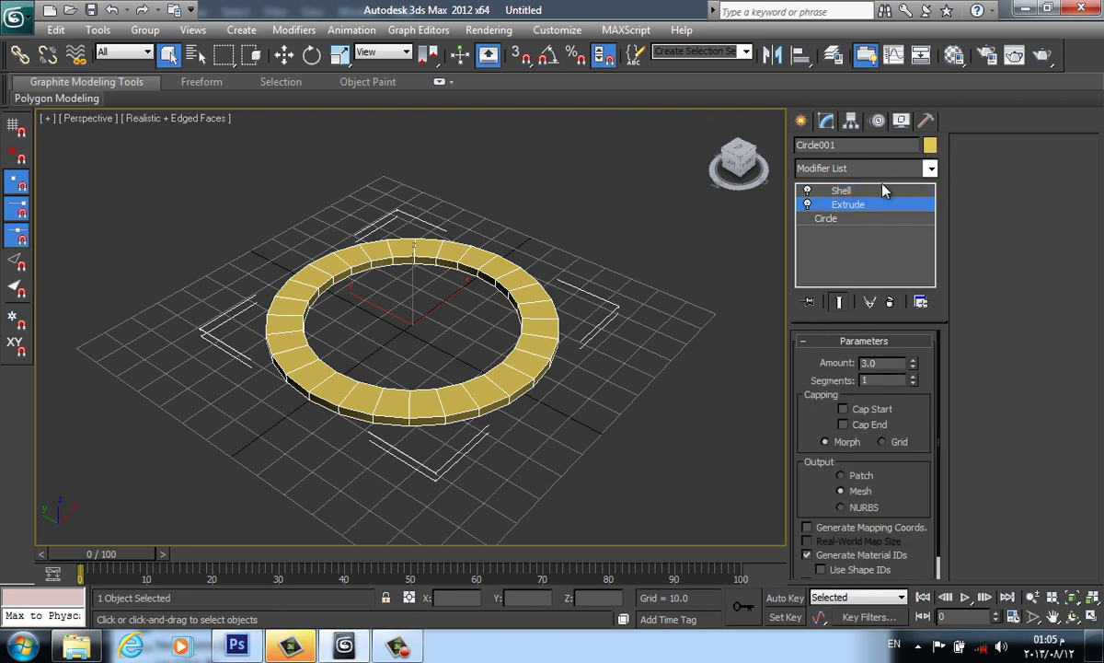
left_click(842, 190)
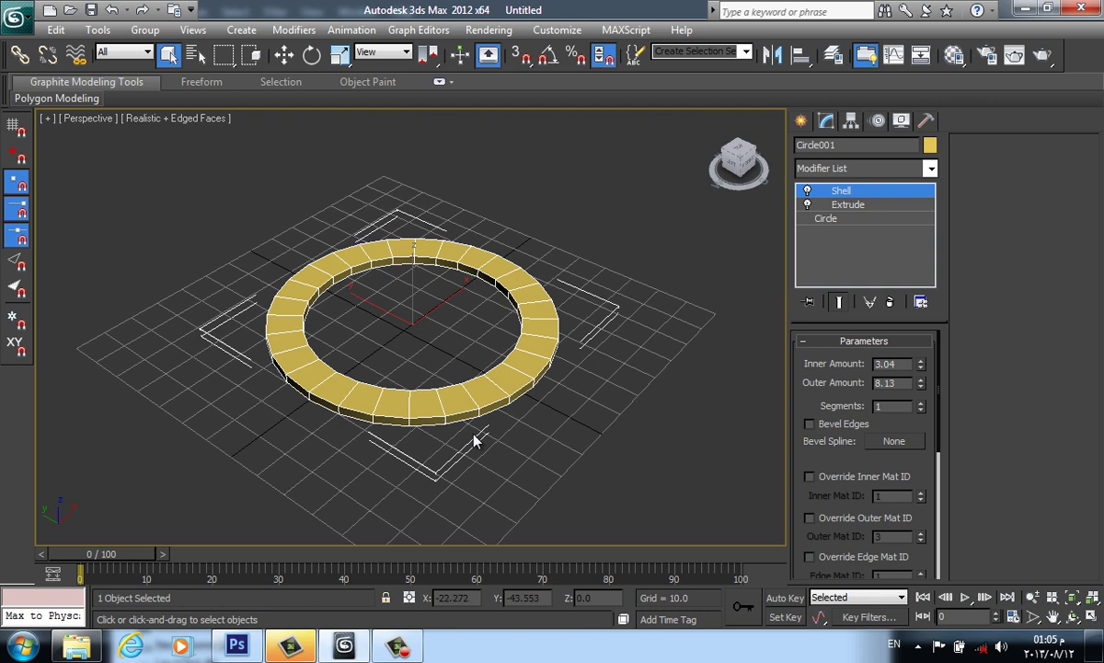
left_click_drag(607, 453, 435, 315)
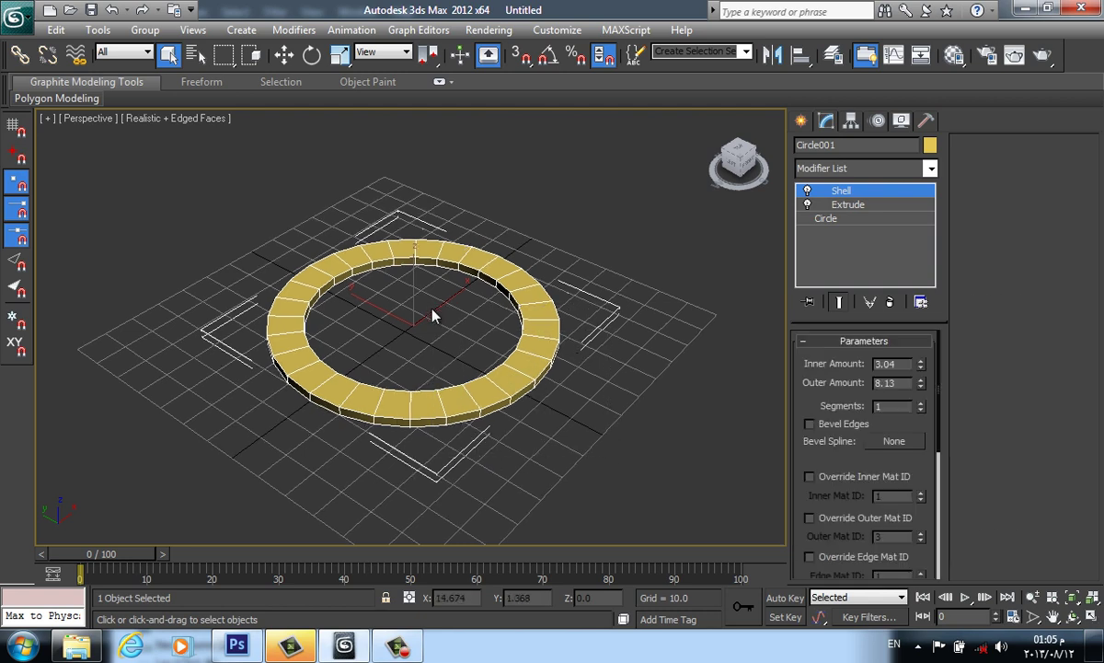
key("Delete")
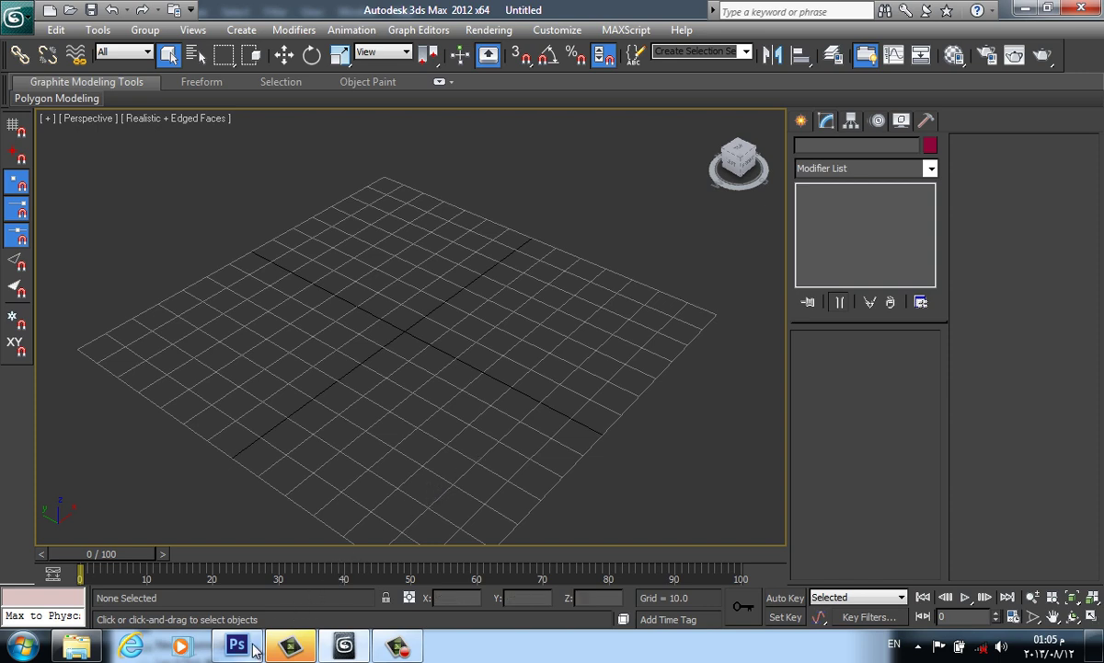
left_click(76, 646)
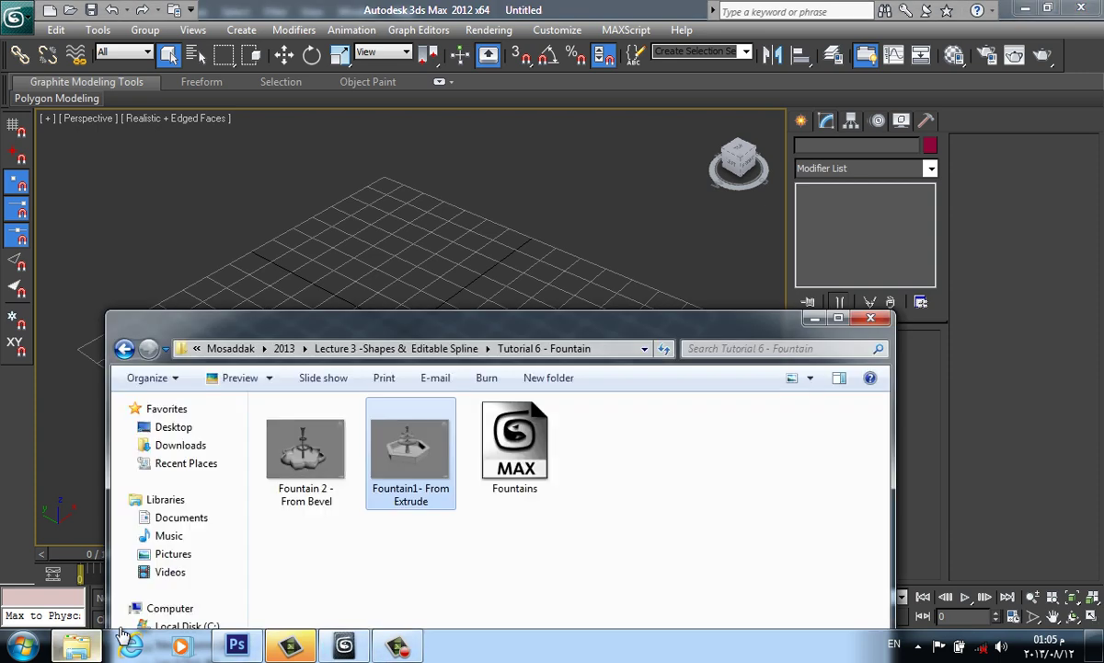
double_click(451, 456)
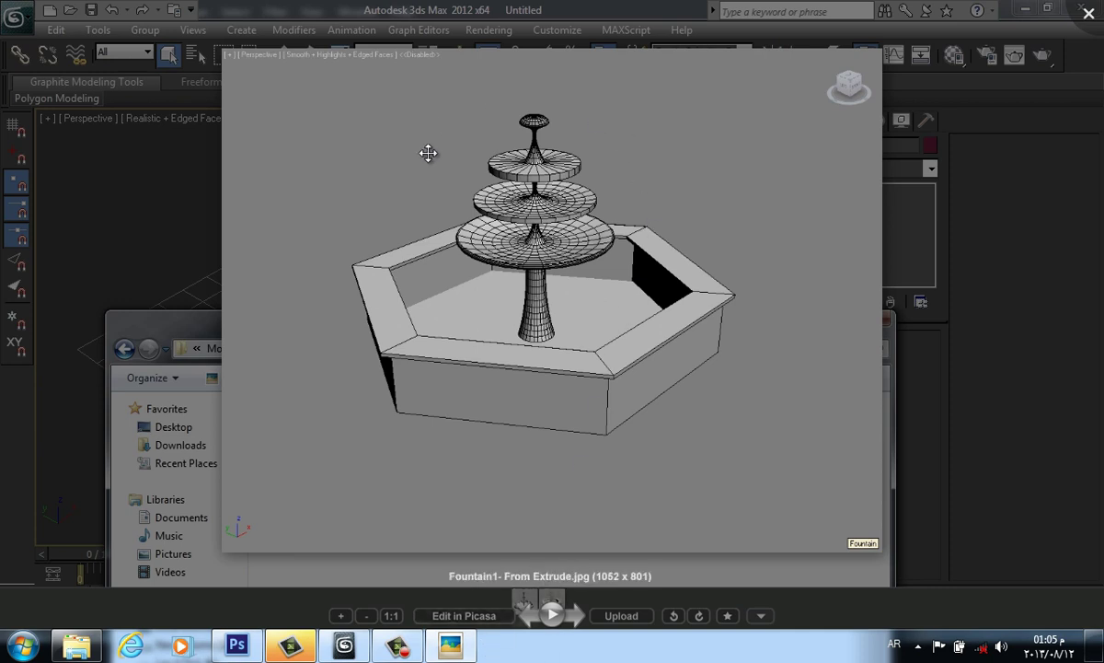
left_click(532, 614)
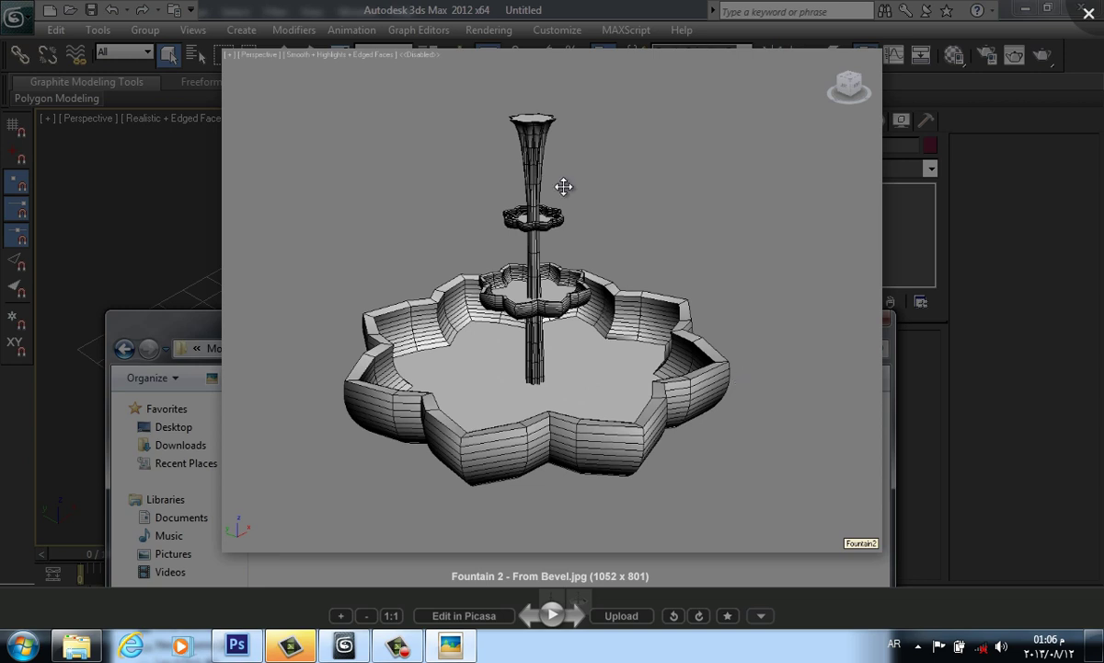
left_click(577, 614)
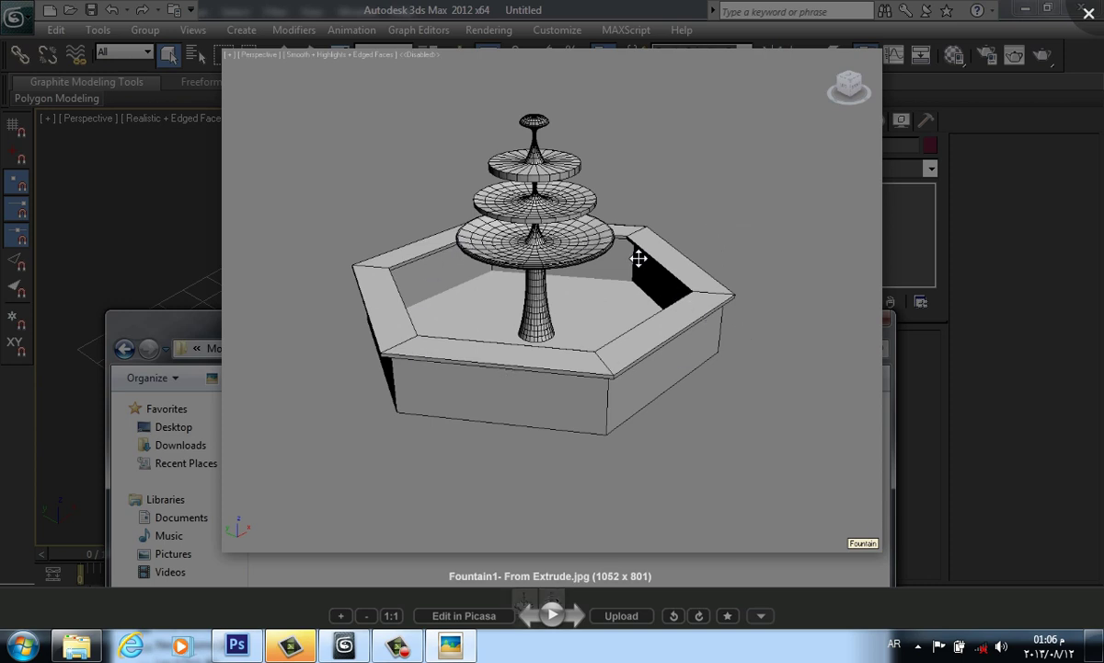
left_click(137, 218)
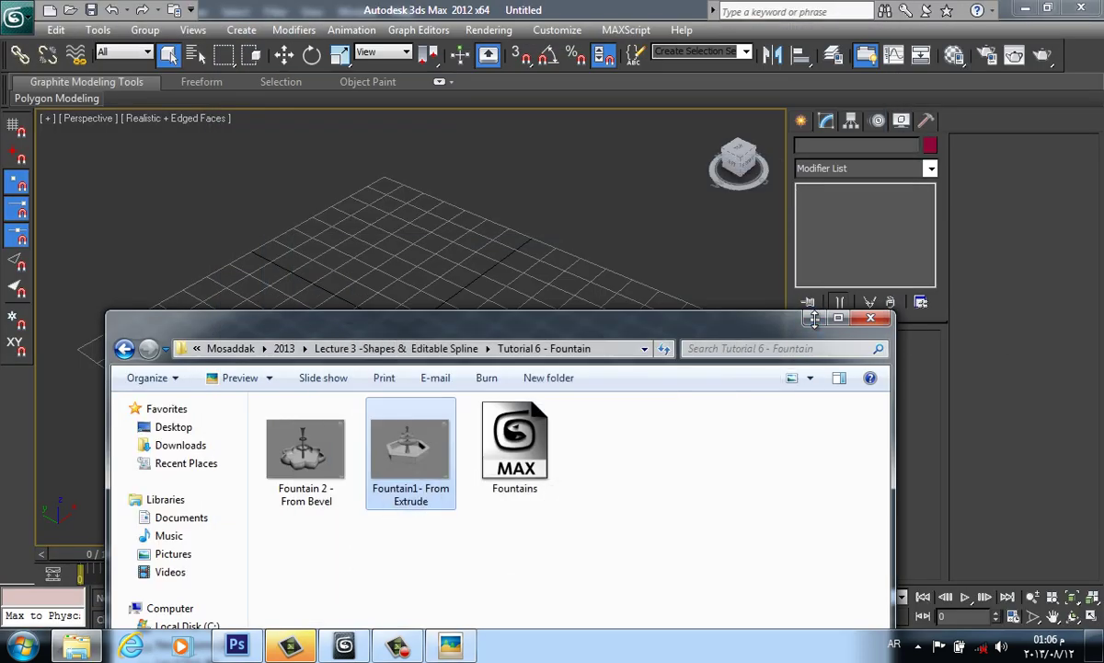
left_click(813, 317)
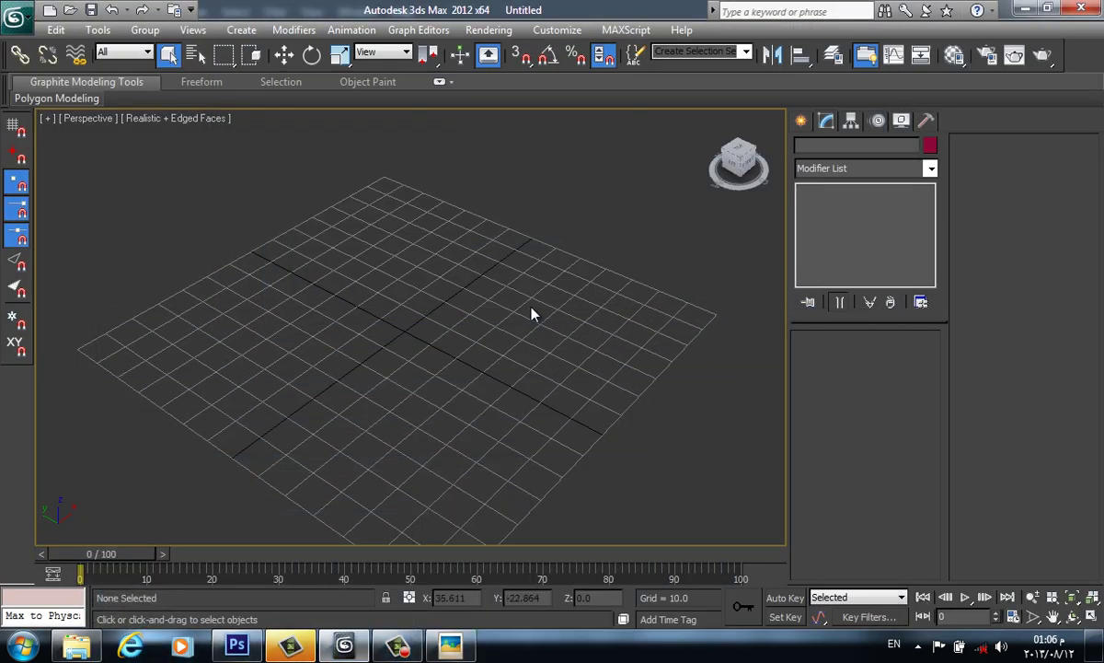
Draw NGon001, a hexagon of radius 49.842, outward from the grid centre.
middle_click_drag(580, 391, 581, 386)
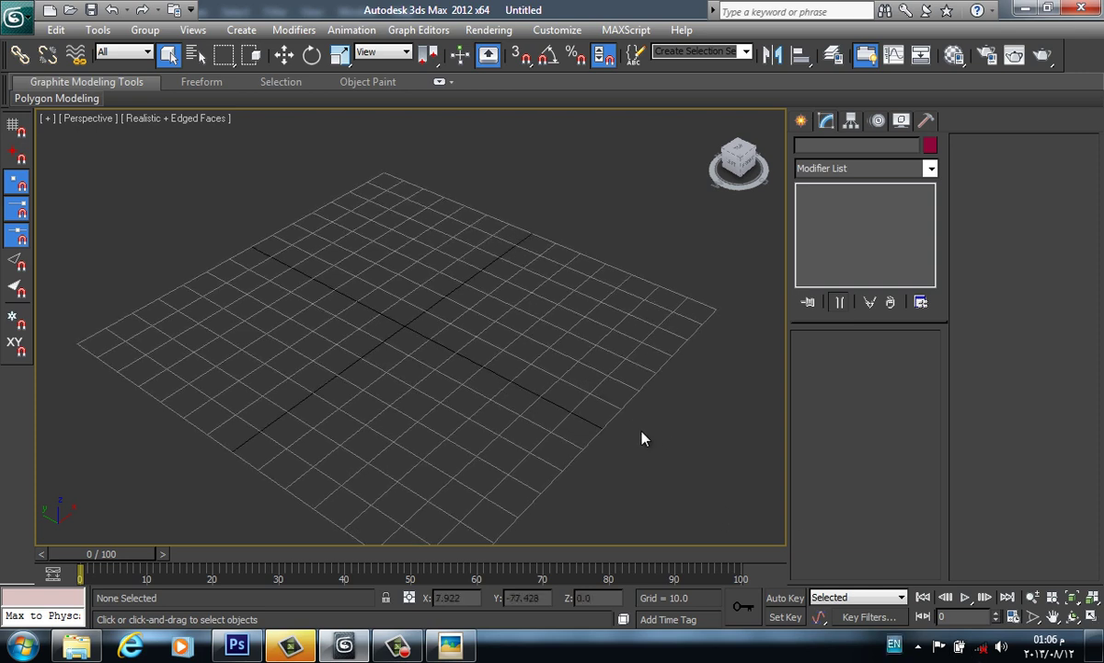
middle_click_drag(644, 446, 645, 445, "alt")
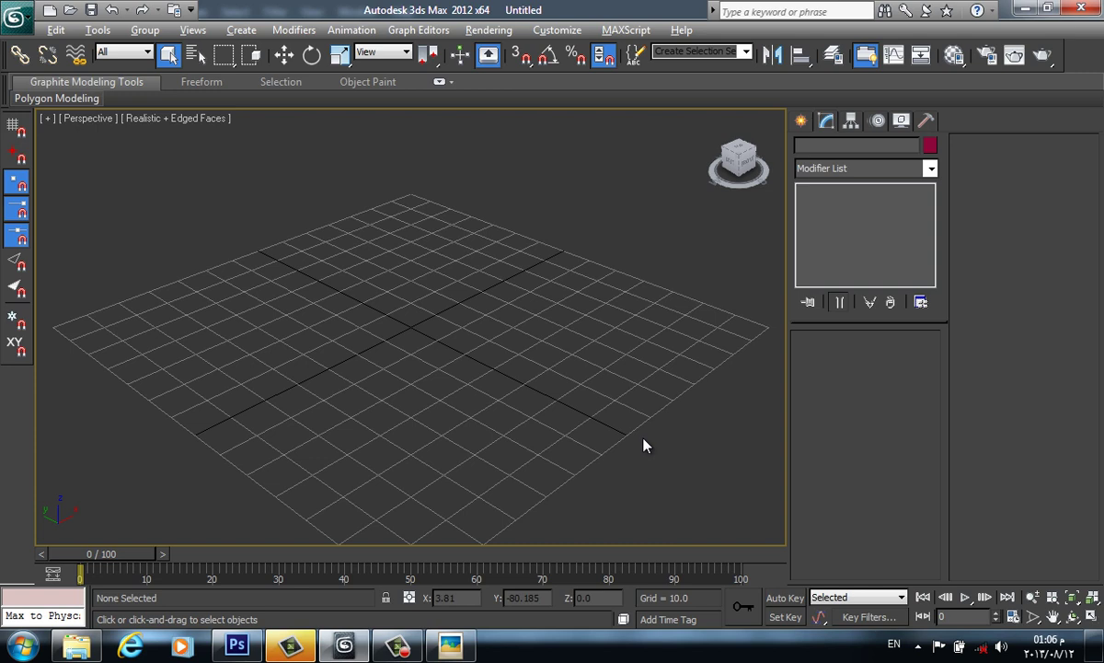
key("alt")
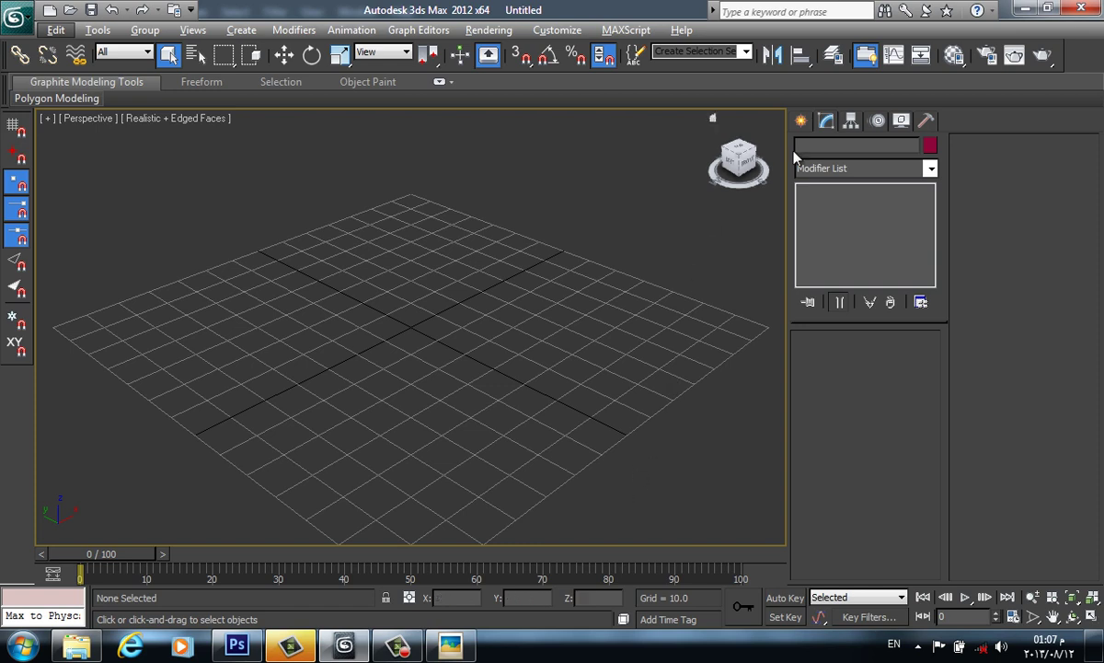
left_click(801, 120)
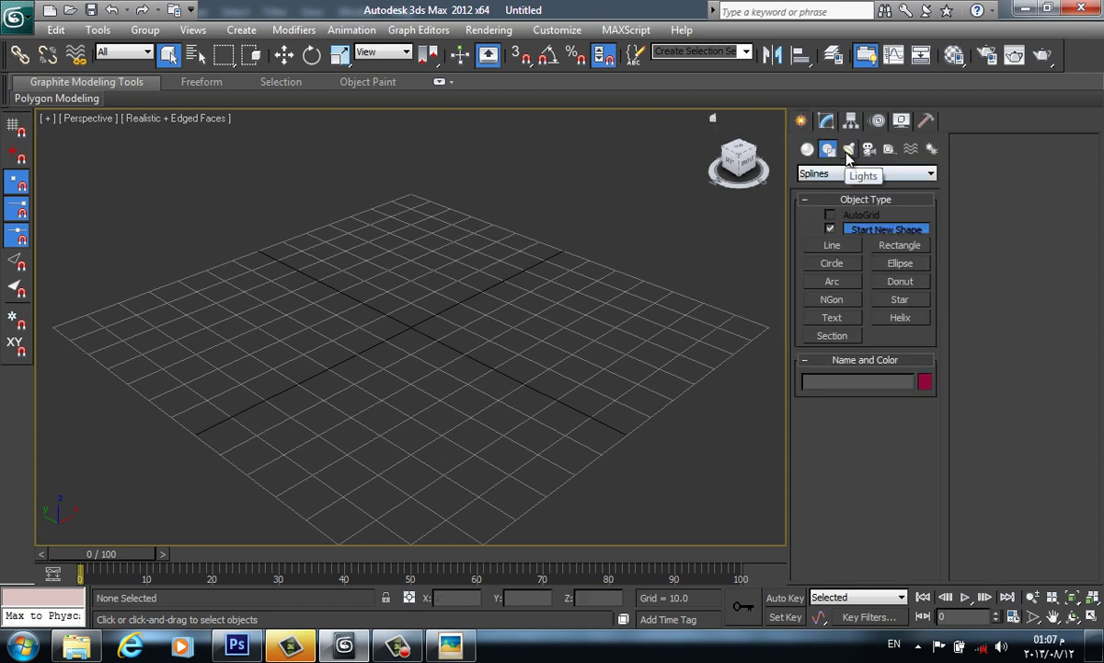
left_click(902, 246)
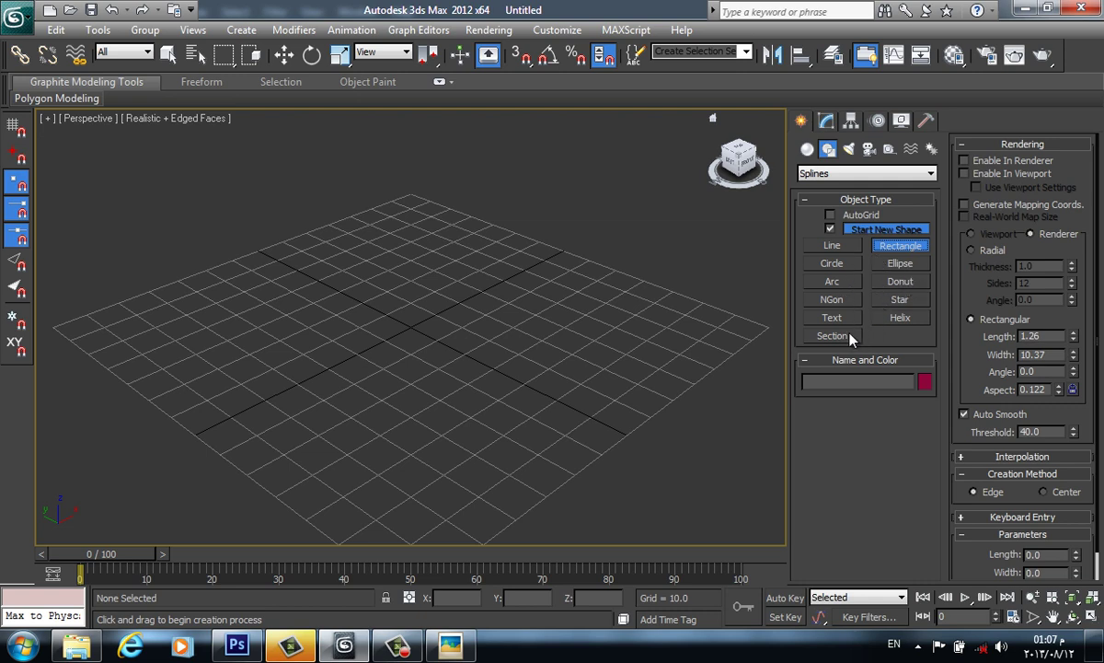
left_click(908, 265)
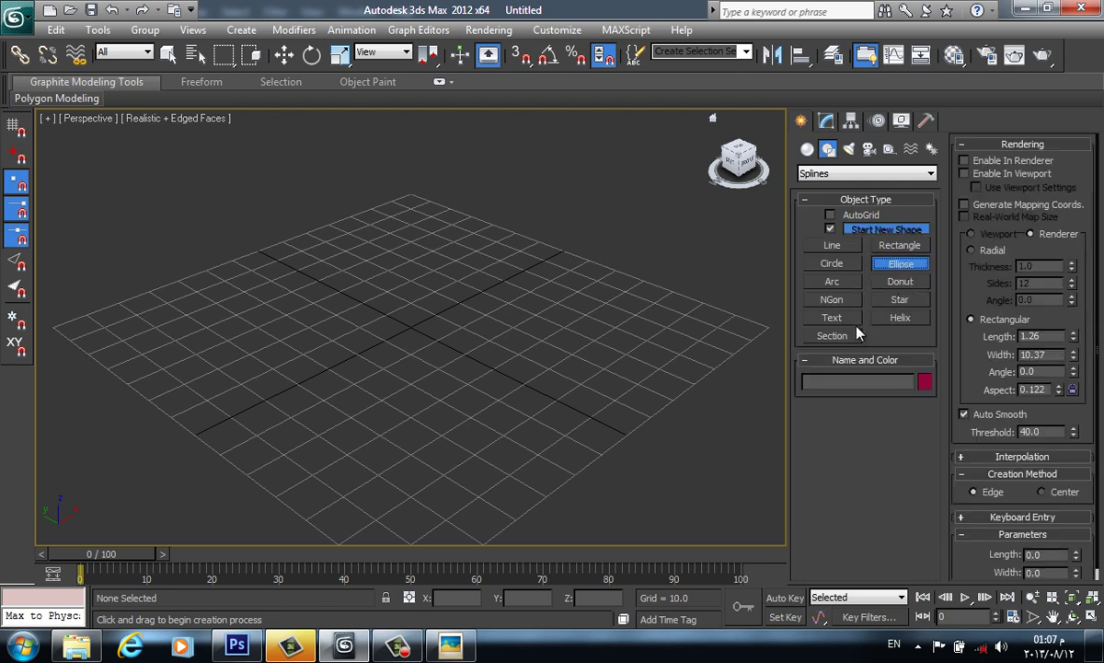
left_click(833, 300)
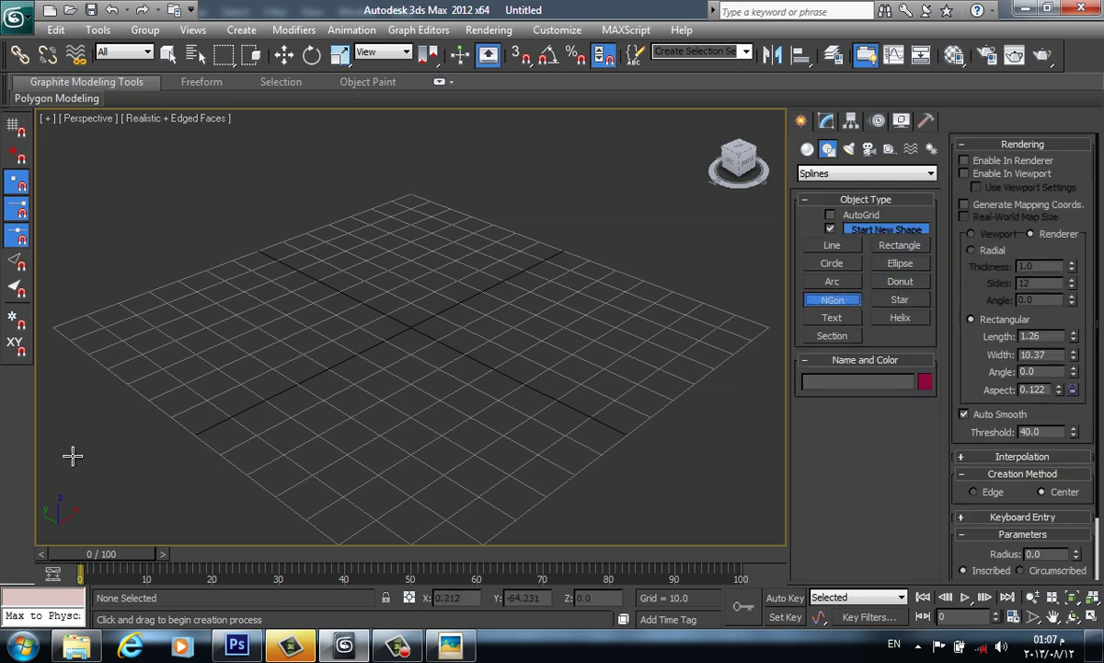
left_click(422, 342)
left_click_drag(423, 341, 394, 452)
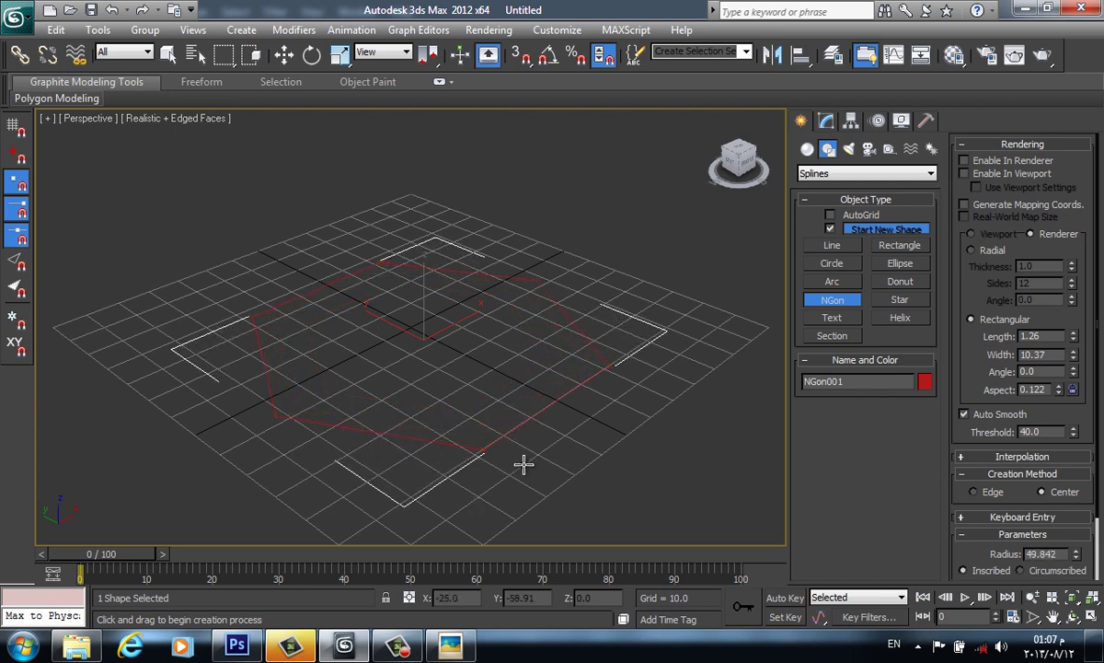
mouse_move(397, 645)
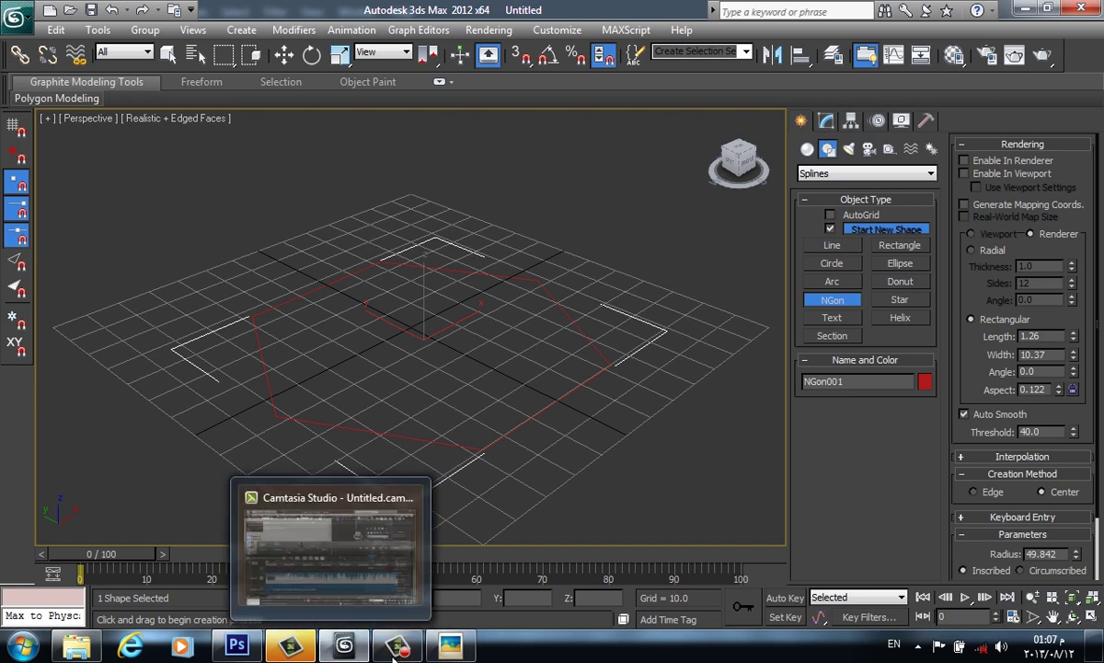
left_click(450, 645)
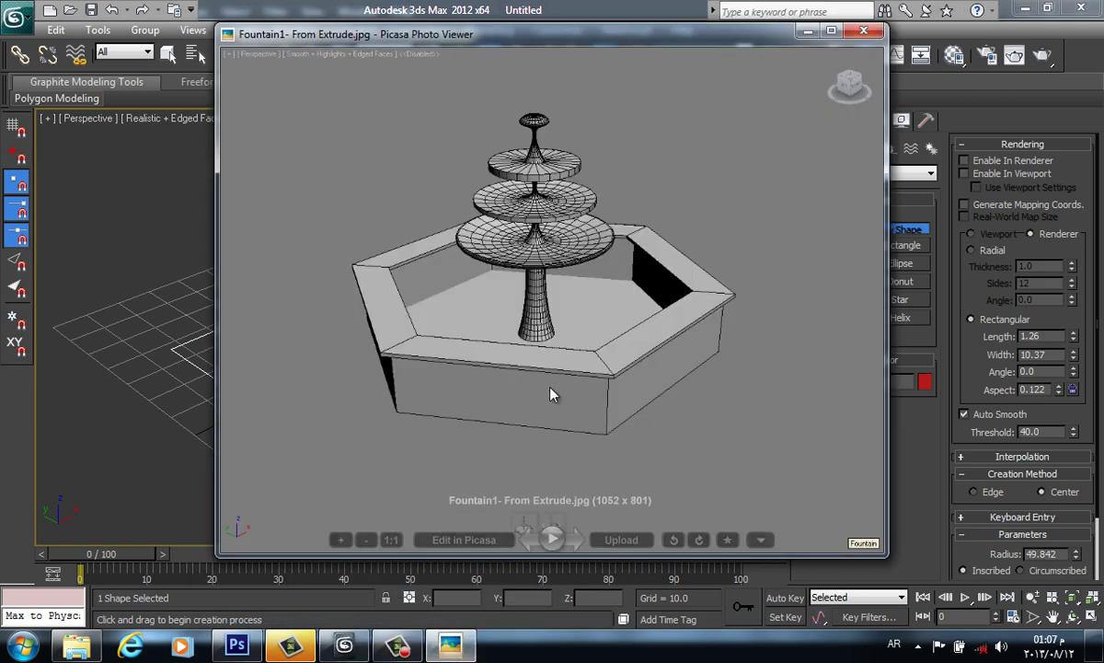
left_click(875, 34)
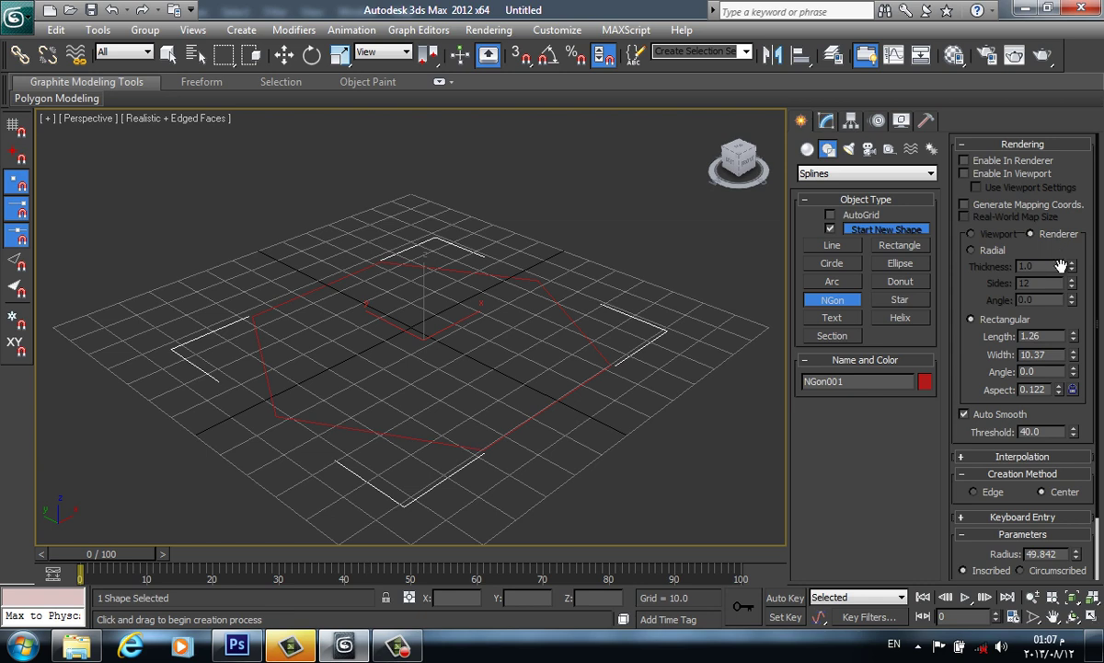
left_click(826, 121)
Apply an Extrude modifier to the hexagon NGon001.
left_click(872, 169)
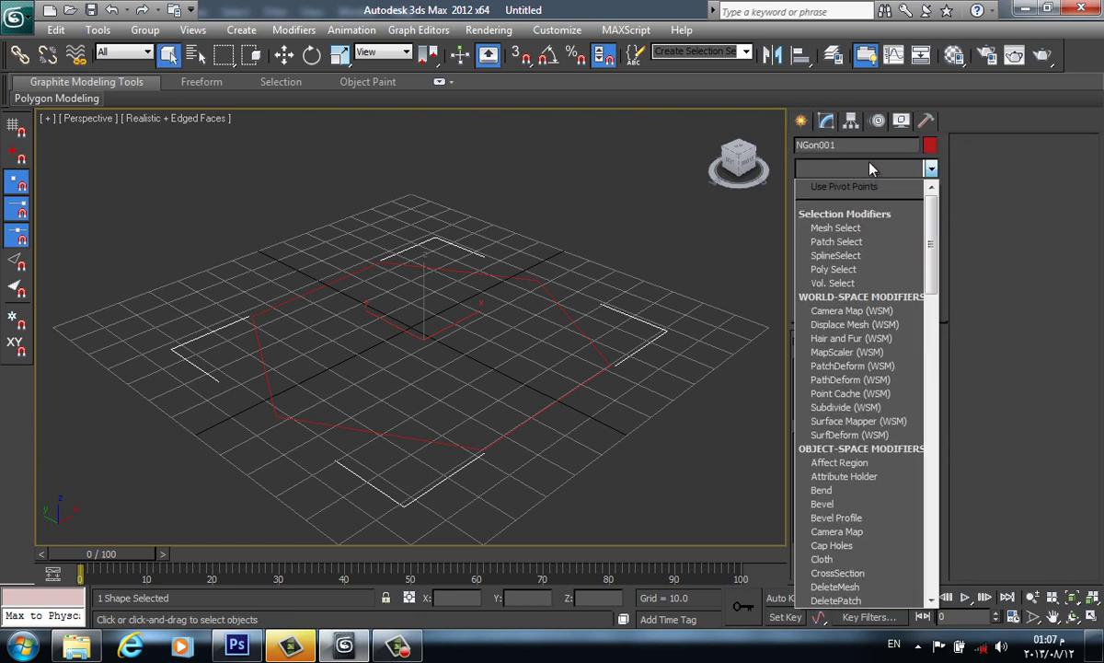
scroll(870, 162, "down", 1)
key("e")
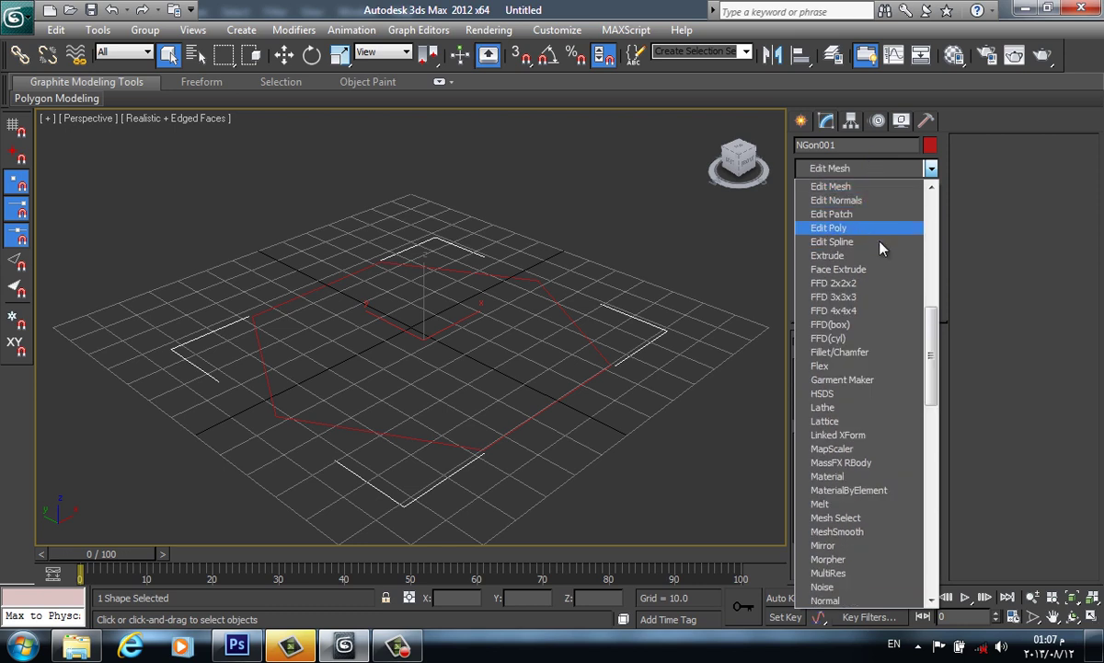
left_click(878, 255)
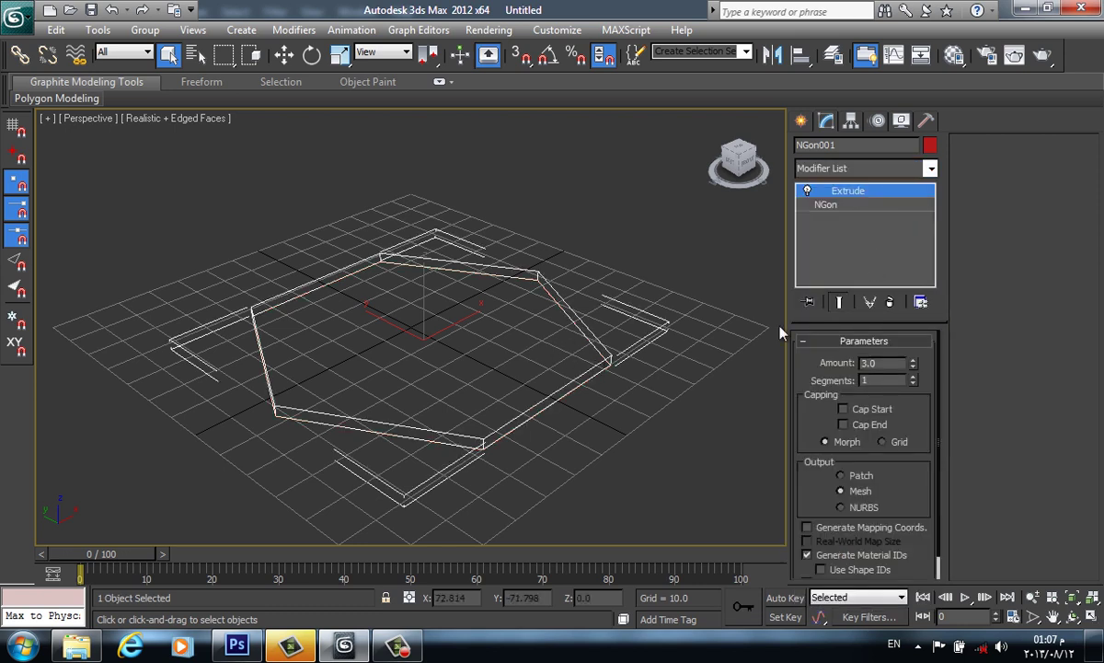
key("F3")
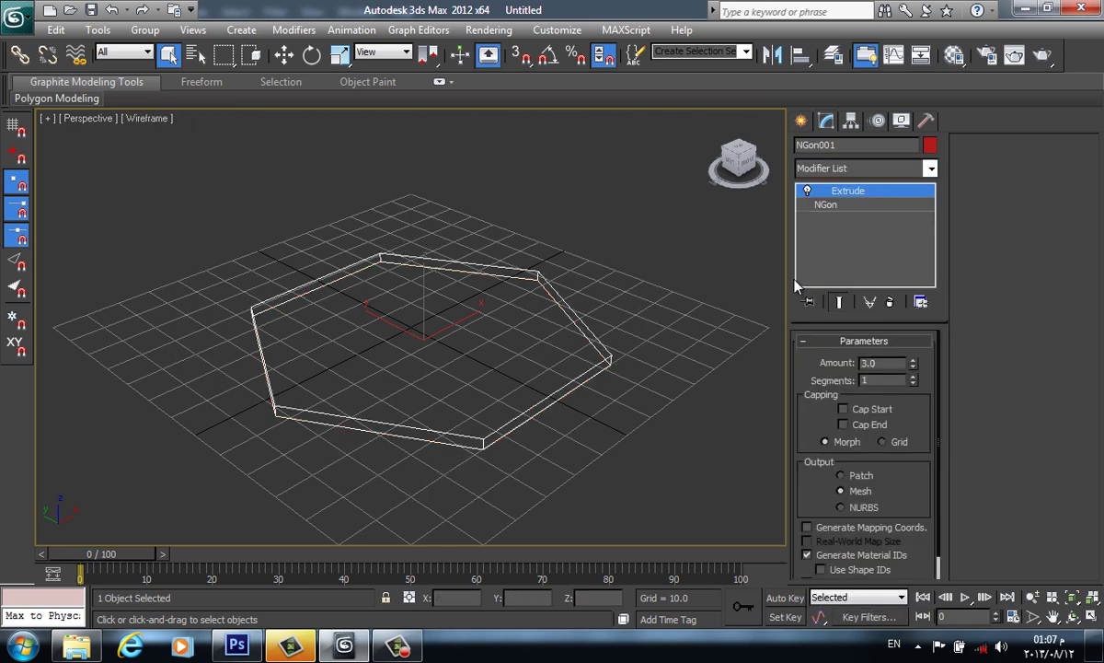
key("F3")
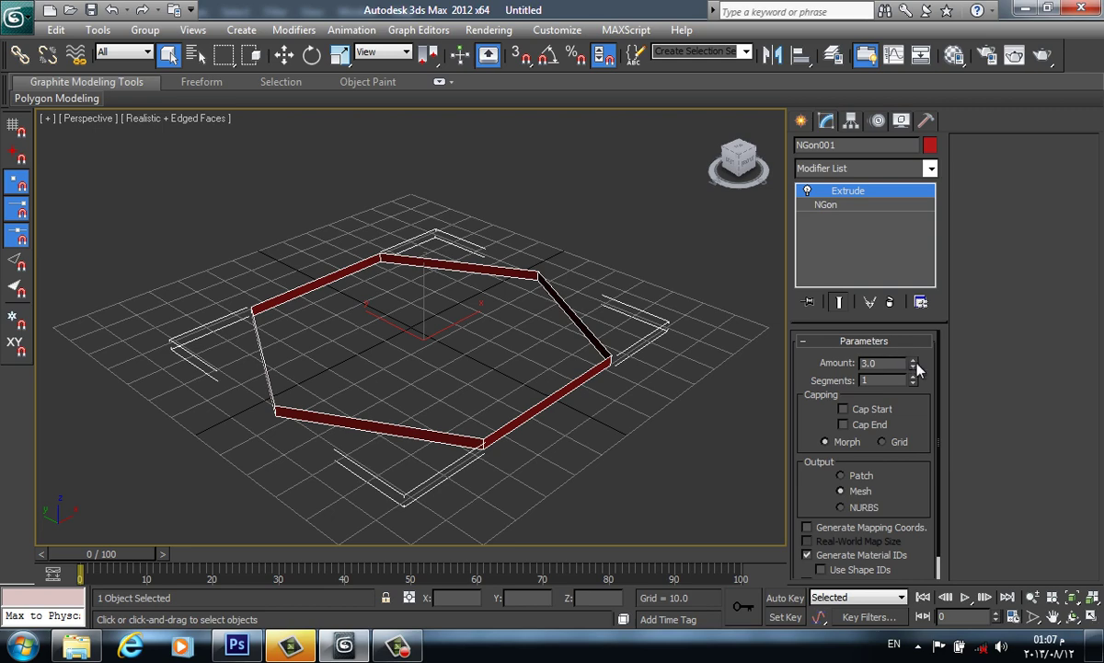
Set the extrusion Amount to 19.0 and enable Cap Start only, leaving the top open.
left_click_drag(916, 365, 914, 340)
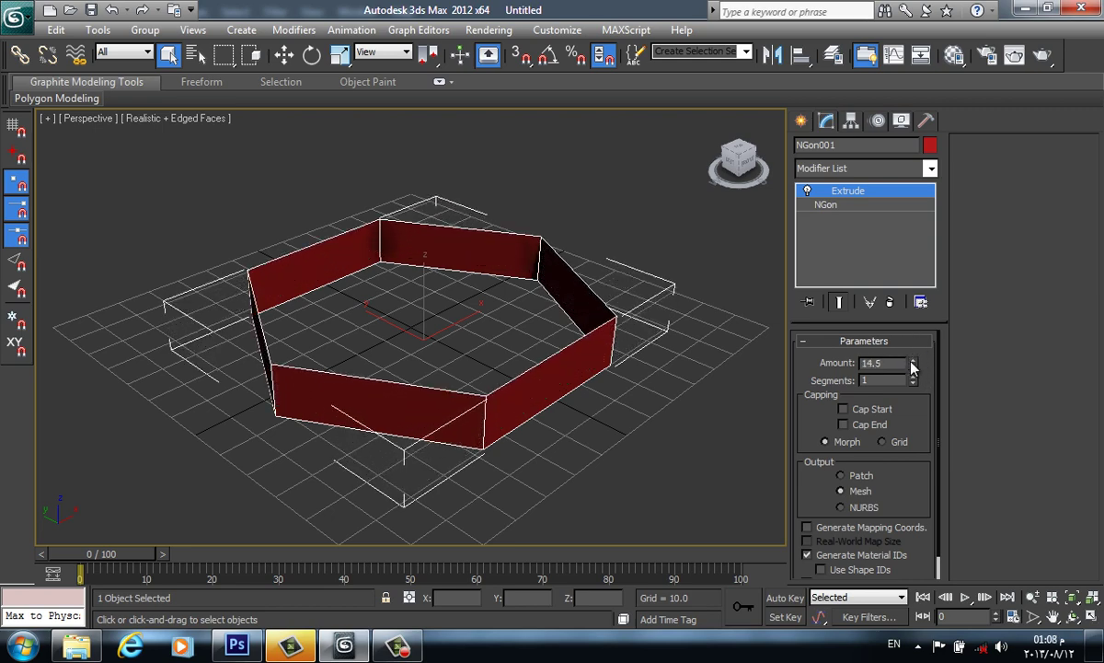
left_click(914, 363)
left_click_drag(914, 364, 912, 353)
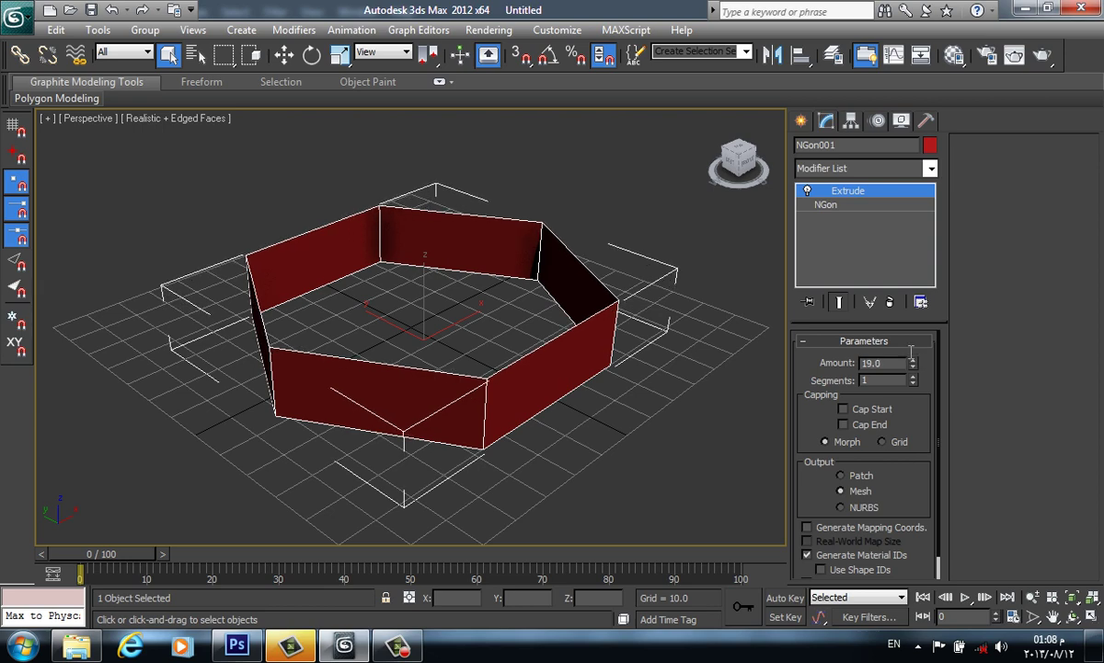
mouse_move(604, 395)
middle_mouse_down()
mouse_move(644, 443)
mouse_move(647, 429)
middle_mouse_up()
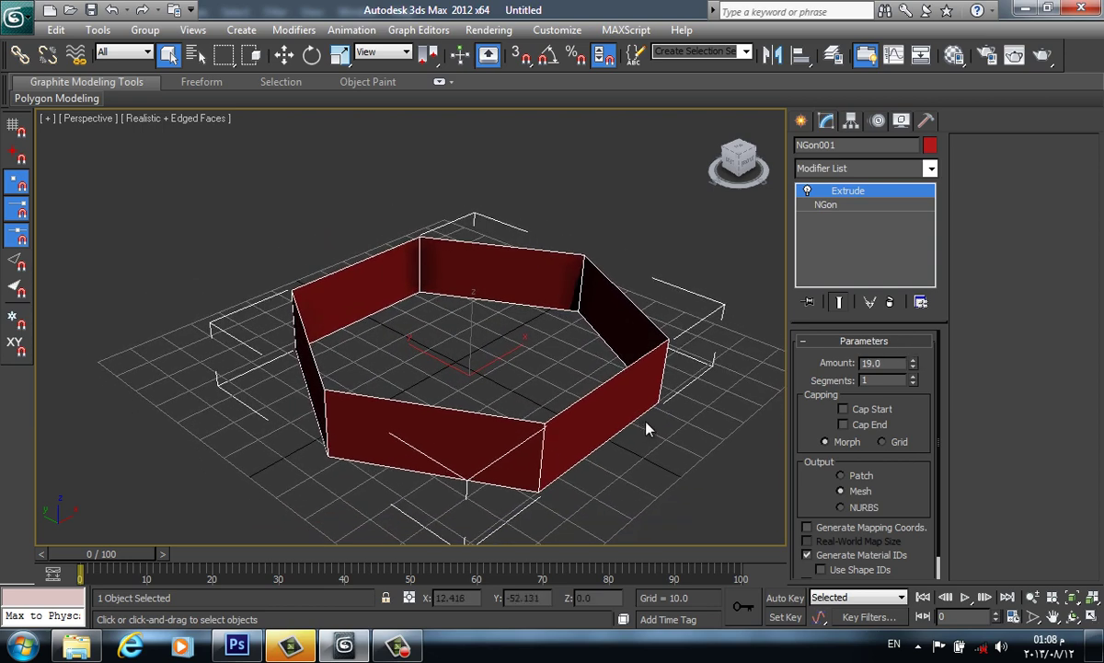
left_click(844, 408)
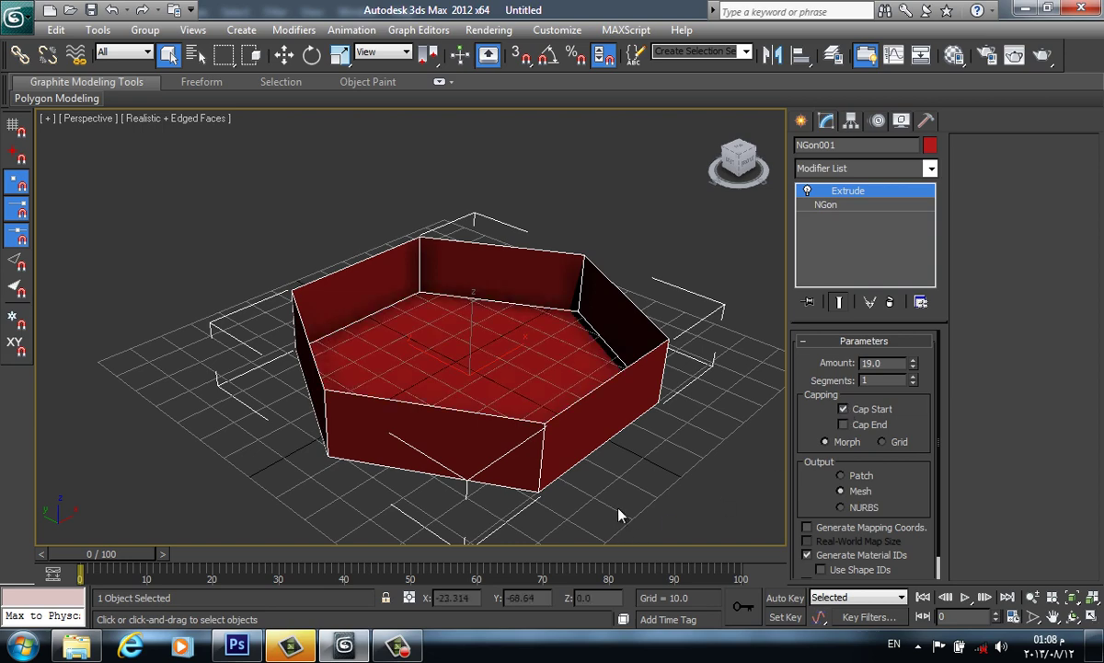
scroll(598, 451, "up", 3)
scroll(605, 438, "up", 2)
middle_click_drag(605, 438, 596, 377)
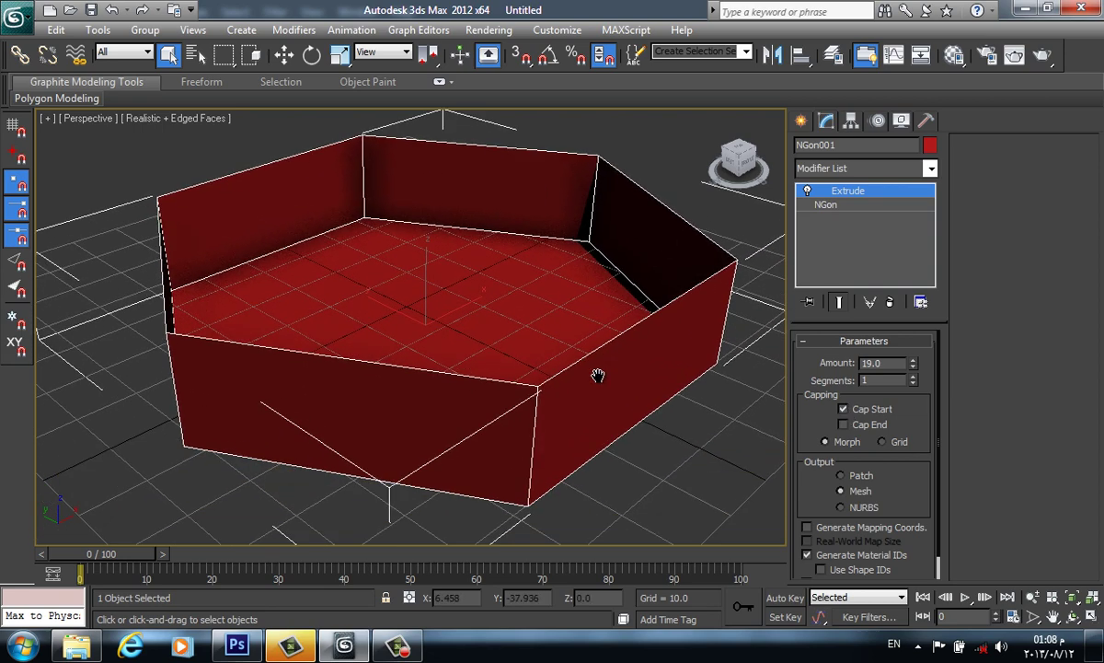
Add a Shell to the basin with Inner Amount 0.0 and Outer Amount 4.69.
left_click(863, 168)
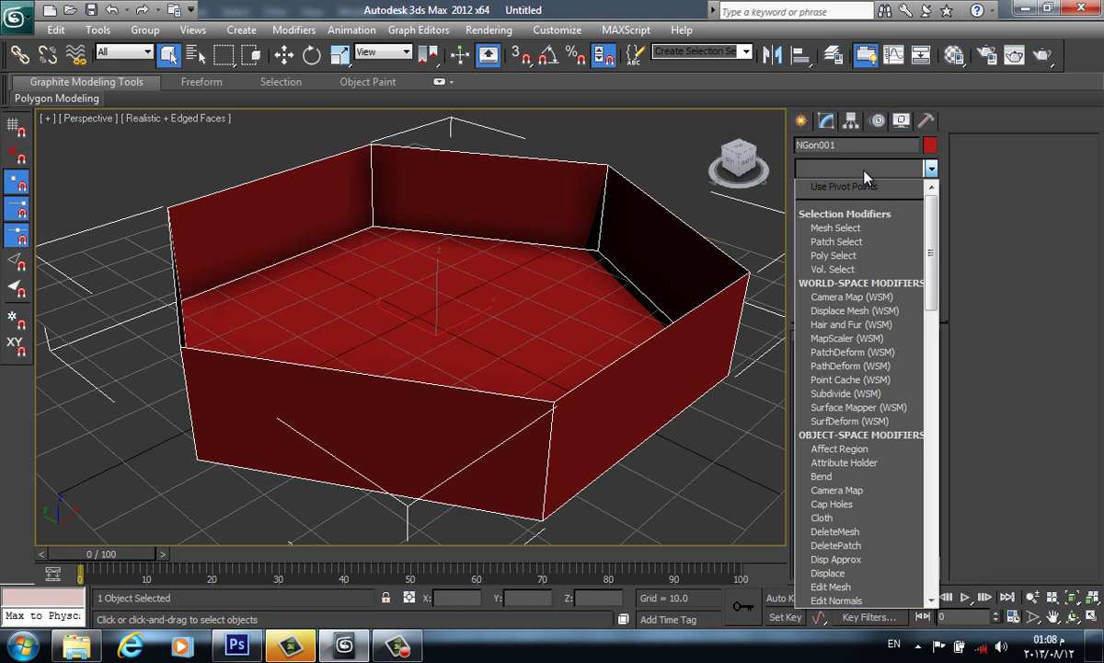
scroll(863, 184, "down", 5)
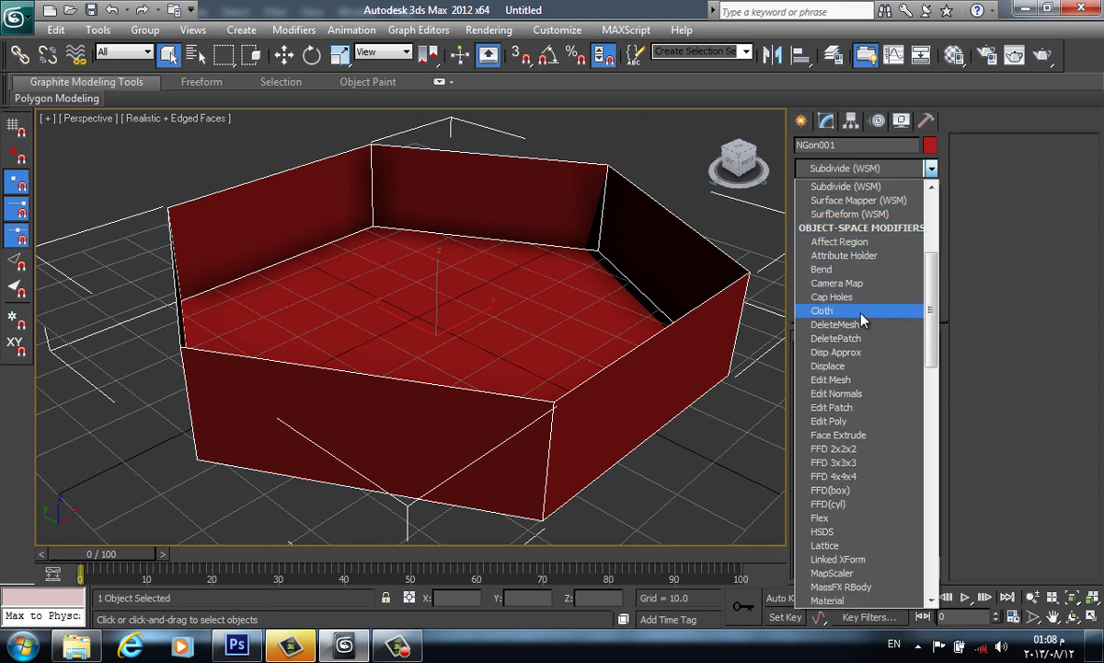
scroll(874, 265, "down", 15)
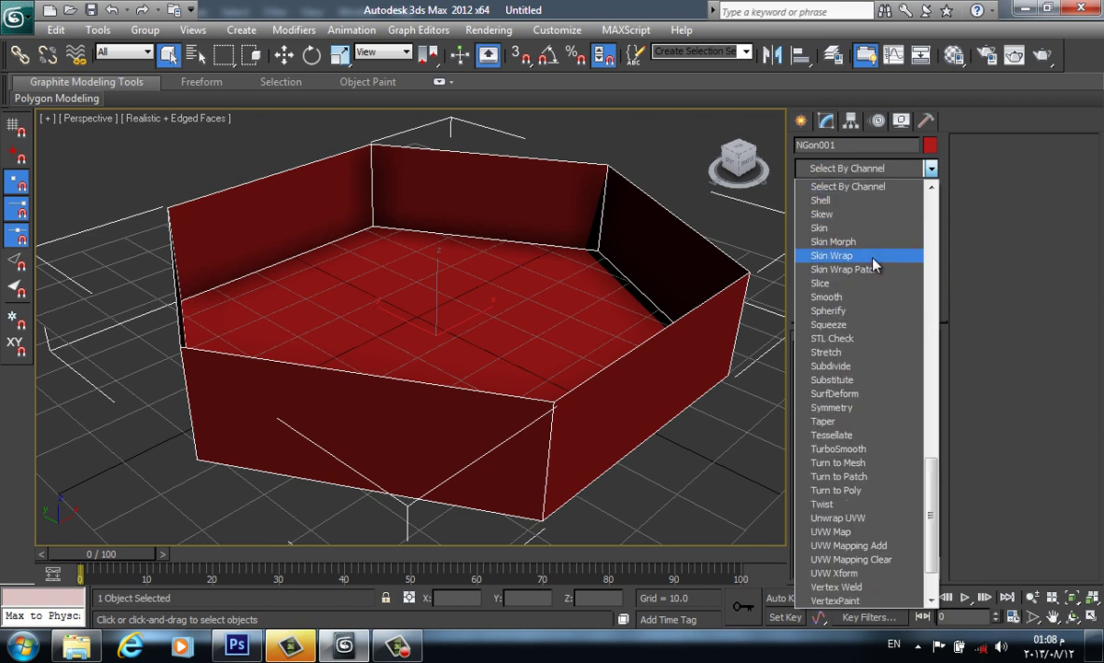
left_click(822, 199)
mouse_move(671, 260)
middle_mouse_down()
mouse_move(690, 279)
mouse_move(607, 265)
middle_mouse_up()
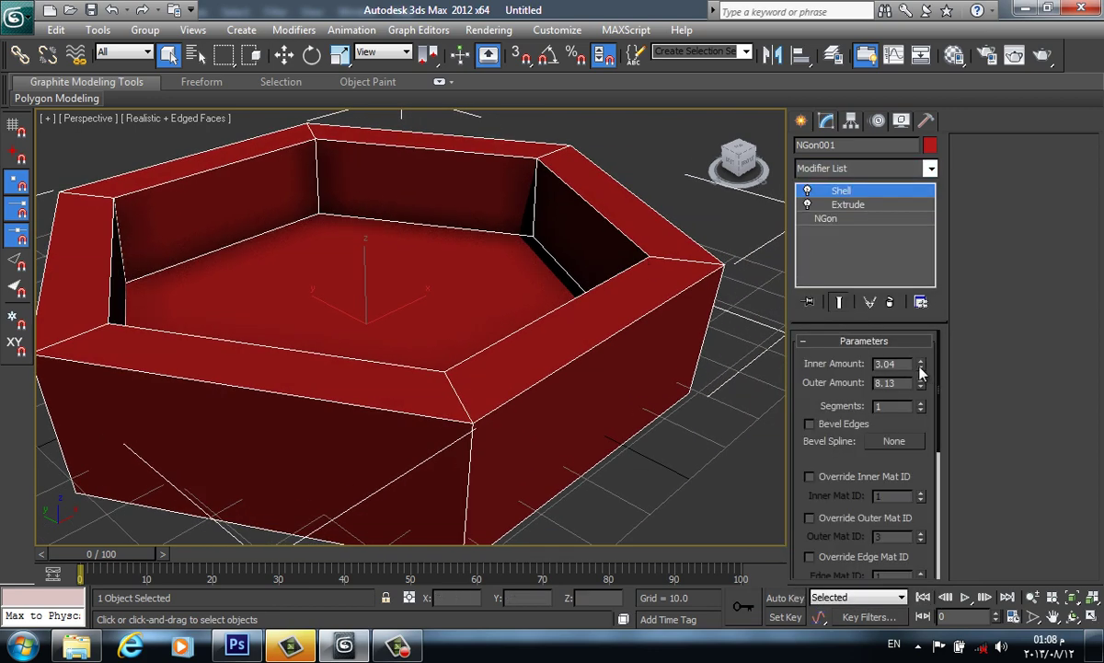
left_click_drag(921, 366, 939, 626)
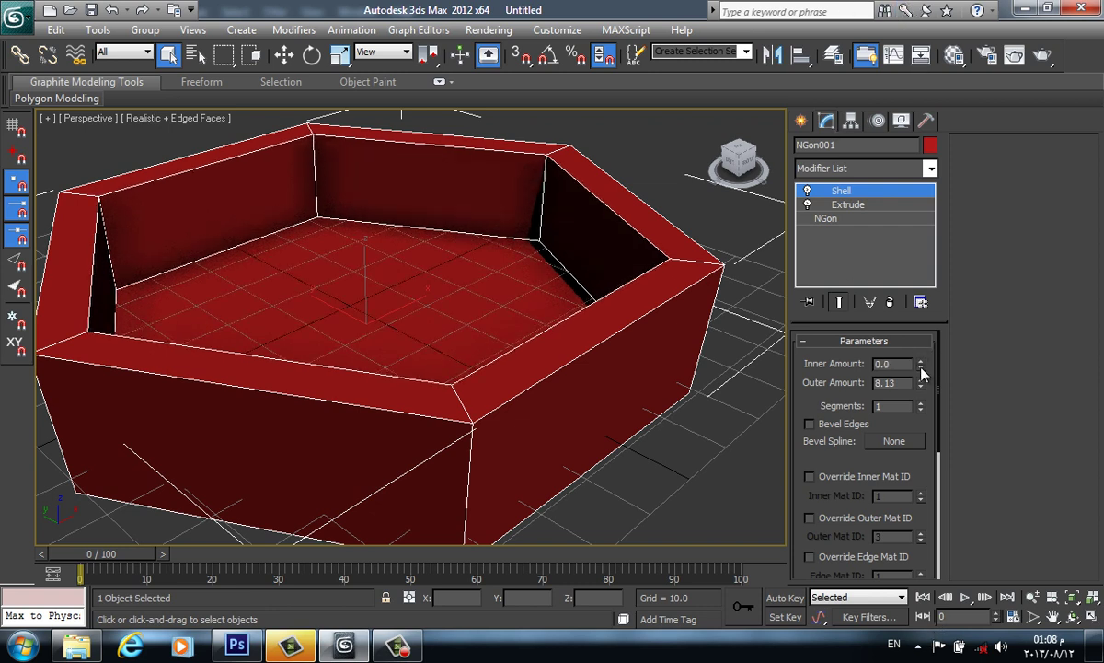
left_click_drag(921, 383, 871, 644)
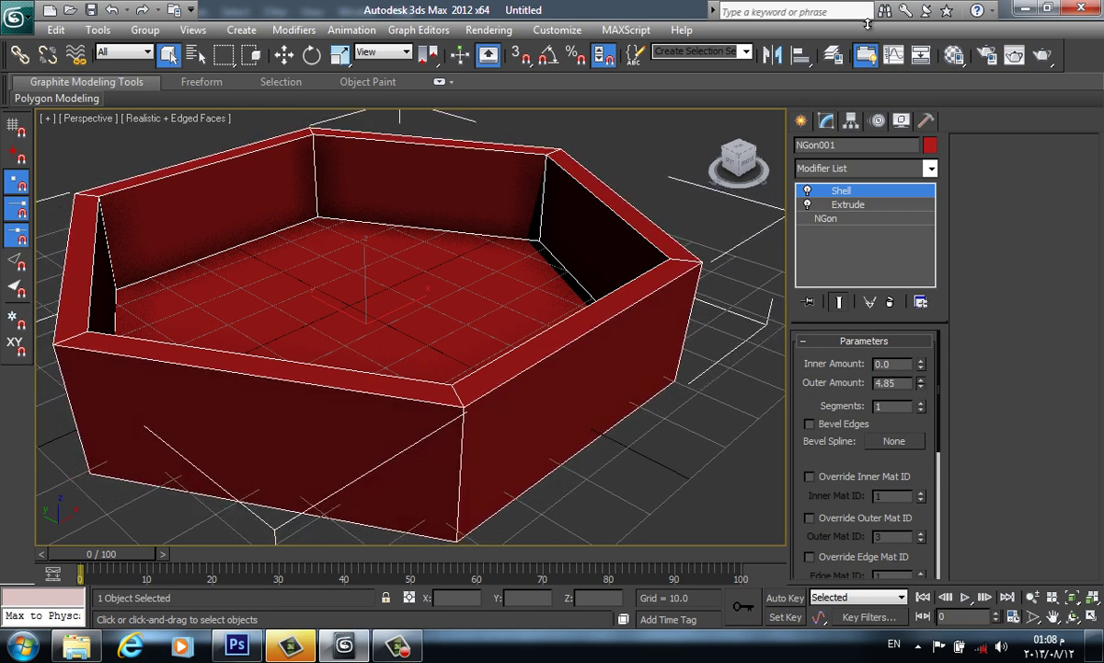
middle_click_drag(461, 361, 552, 384)
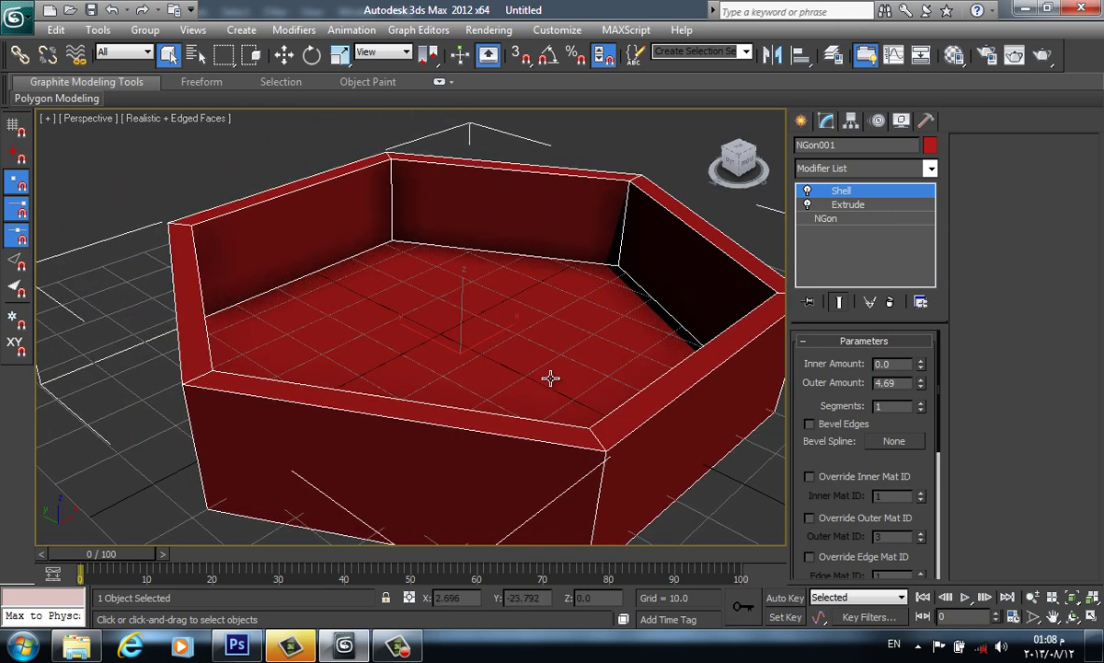
scroll(545, 372, "down", 3)
scroll(612, 373, "up", 3)
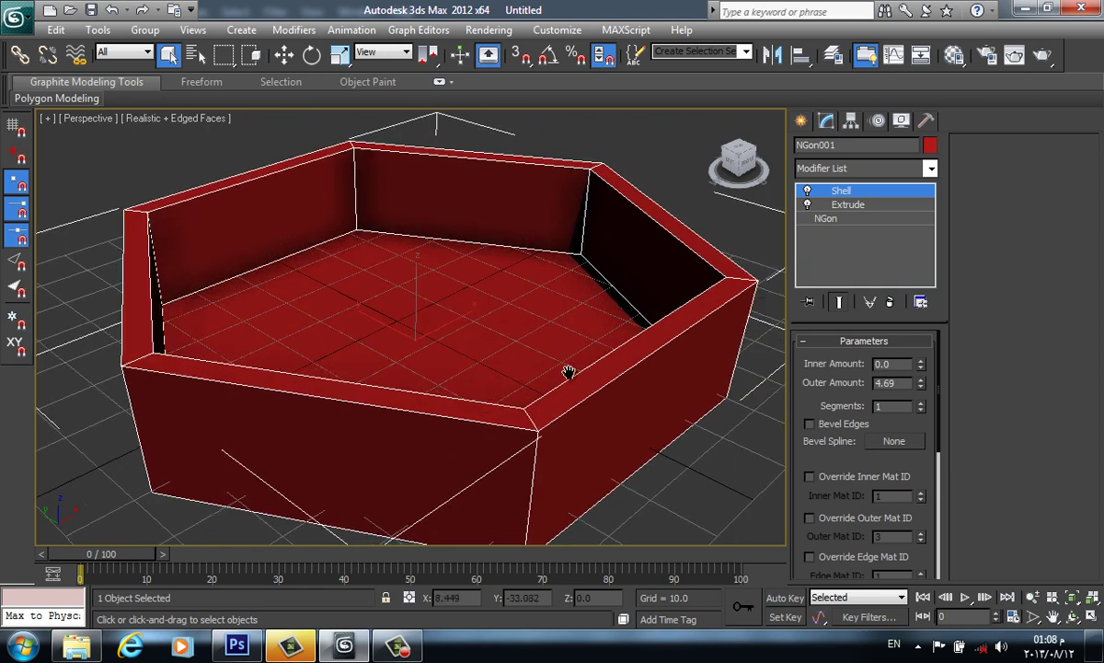
mouse_move(611, 373)
middle_mouse_down()
mouse_move(570, 372)
mouse_move(564, 345)
middle_mouse_up()
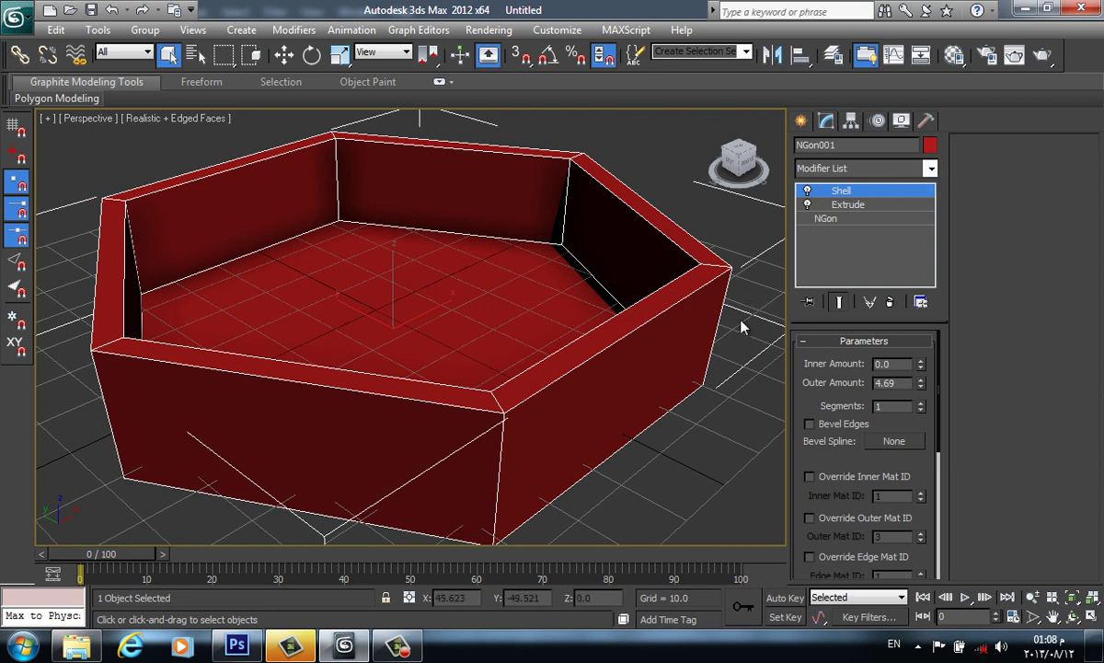
Clone the shelled basin as an independent Copy named NGon002.
right_click(634, 356)
left_click(670, 440)
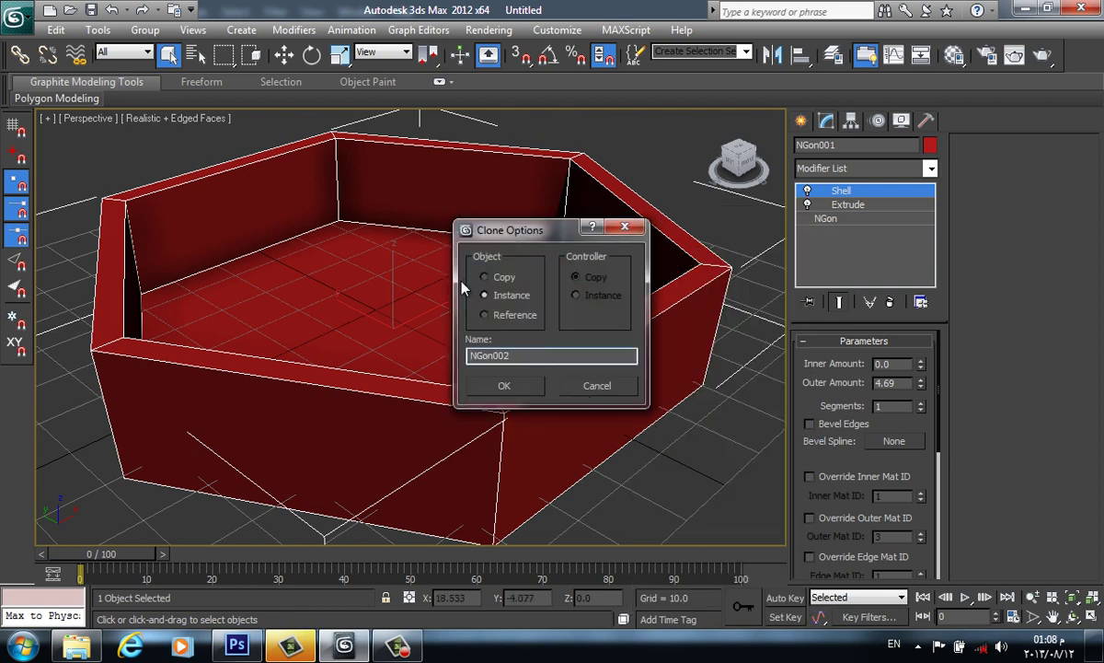
left_click(485, 277)
left_click(522, 392)
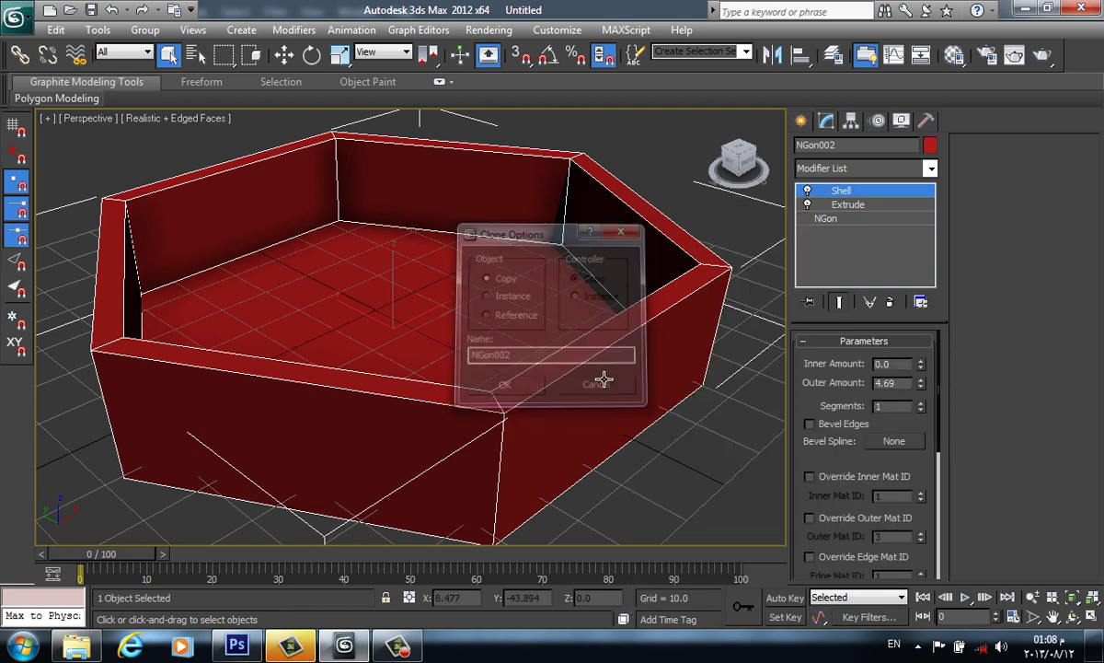
middle_click_drag(617, 360, 631, 357)
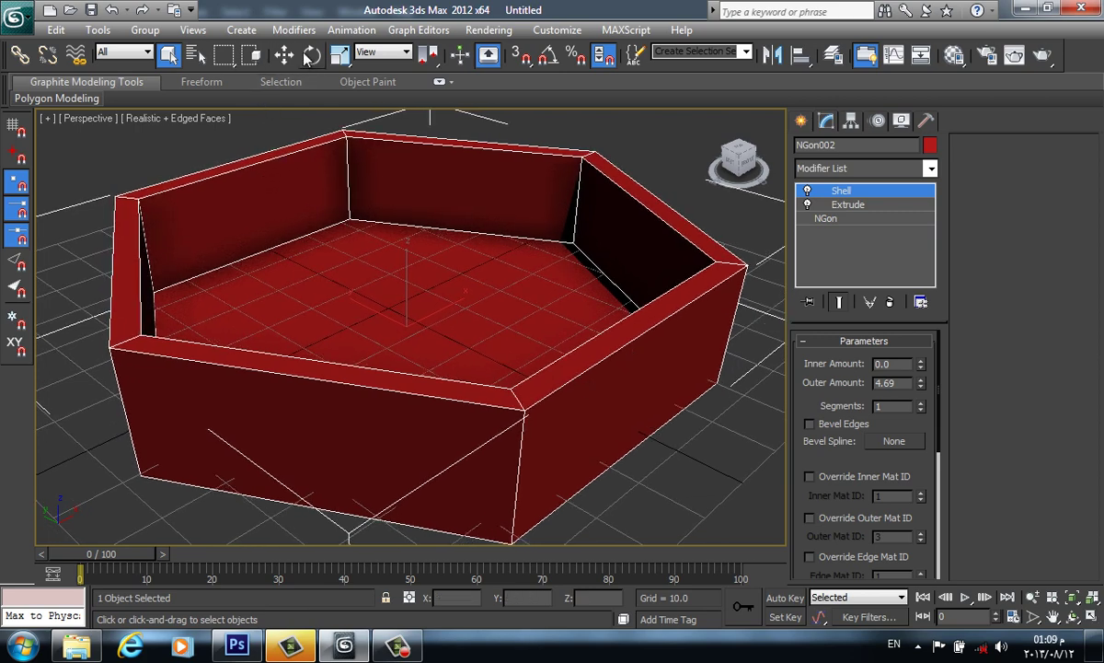
Turn on 3D snapping, snap the copied shell to a corner at ground level, and lock the selection.
left_click(340, 54)
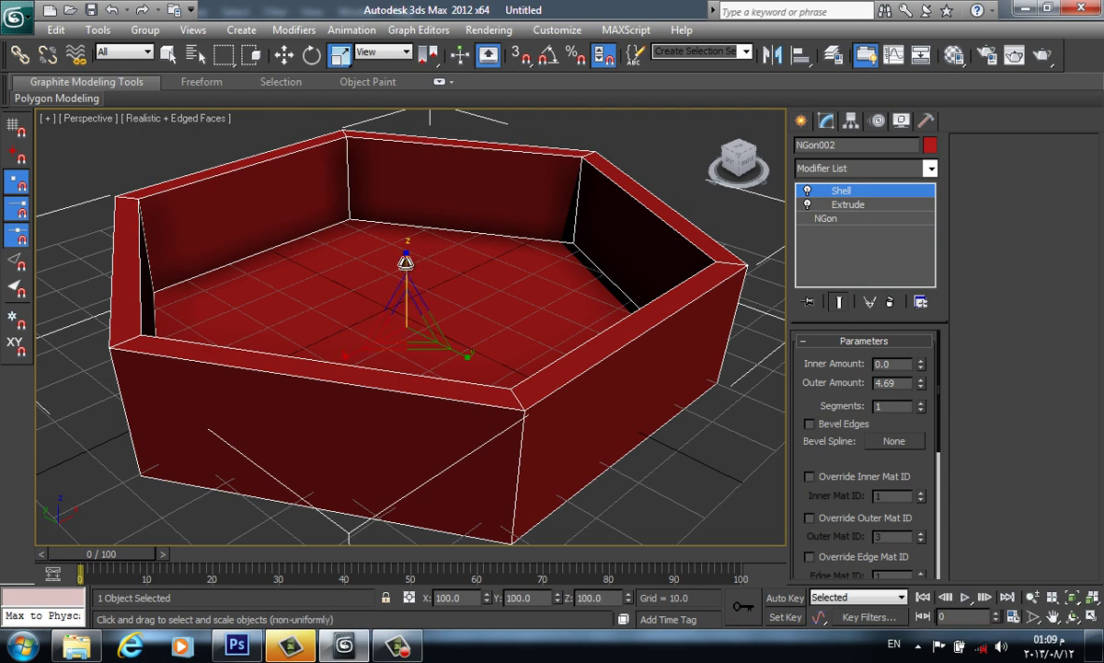
left_click(295, 65)
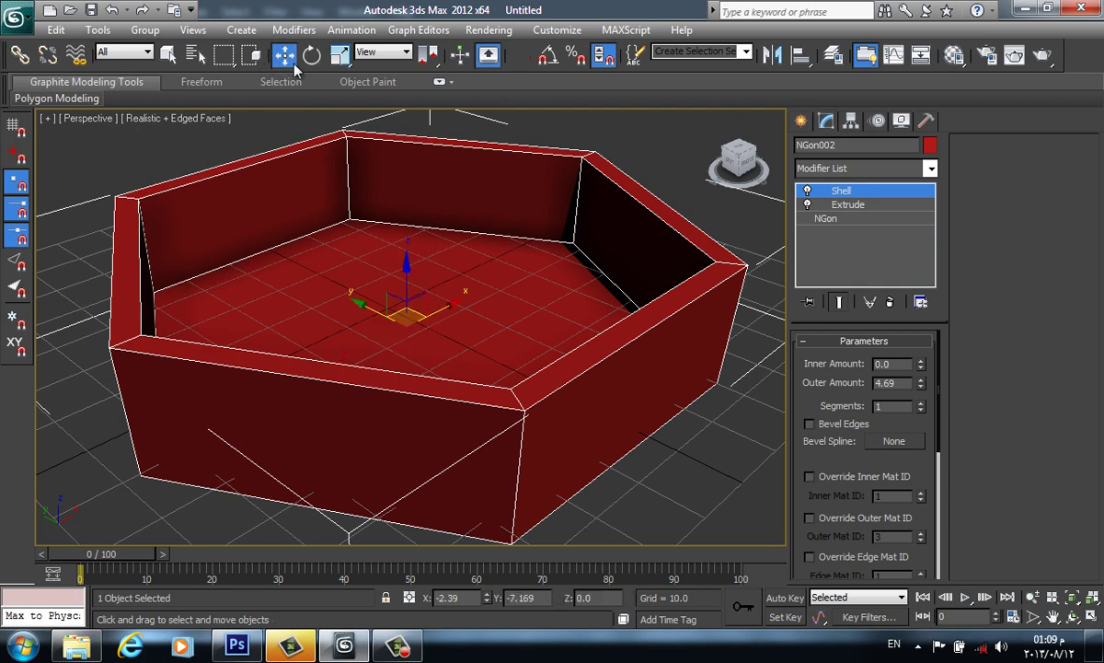
left_click_drag(405, 261, 406, 243)
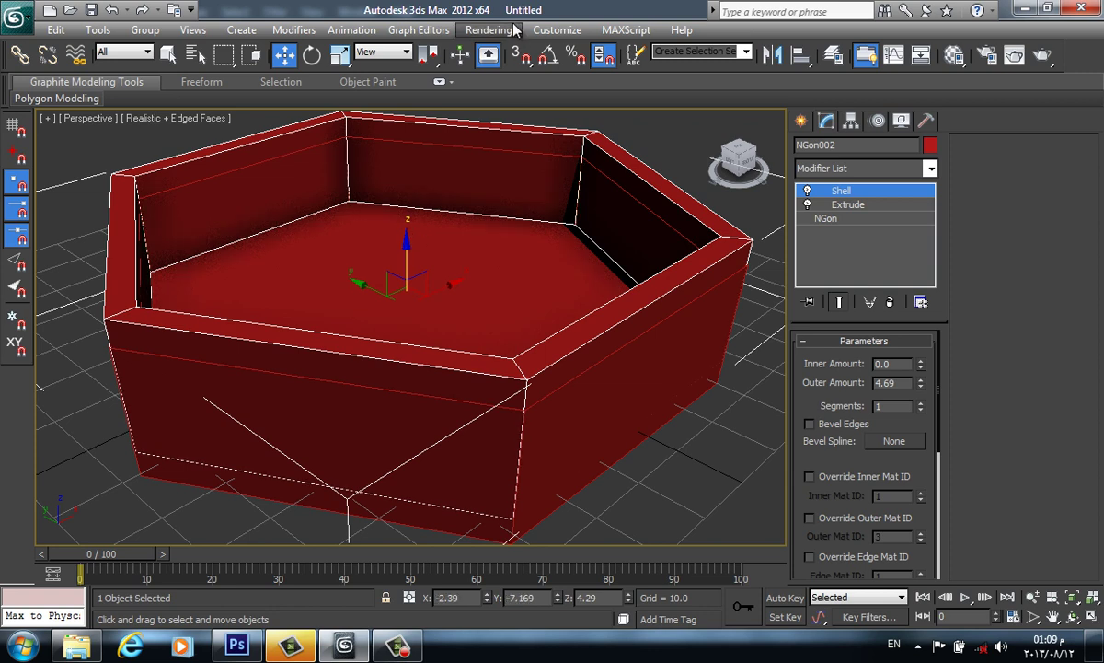
left_click(520, 55)
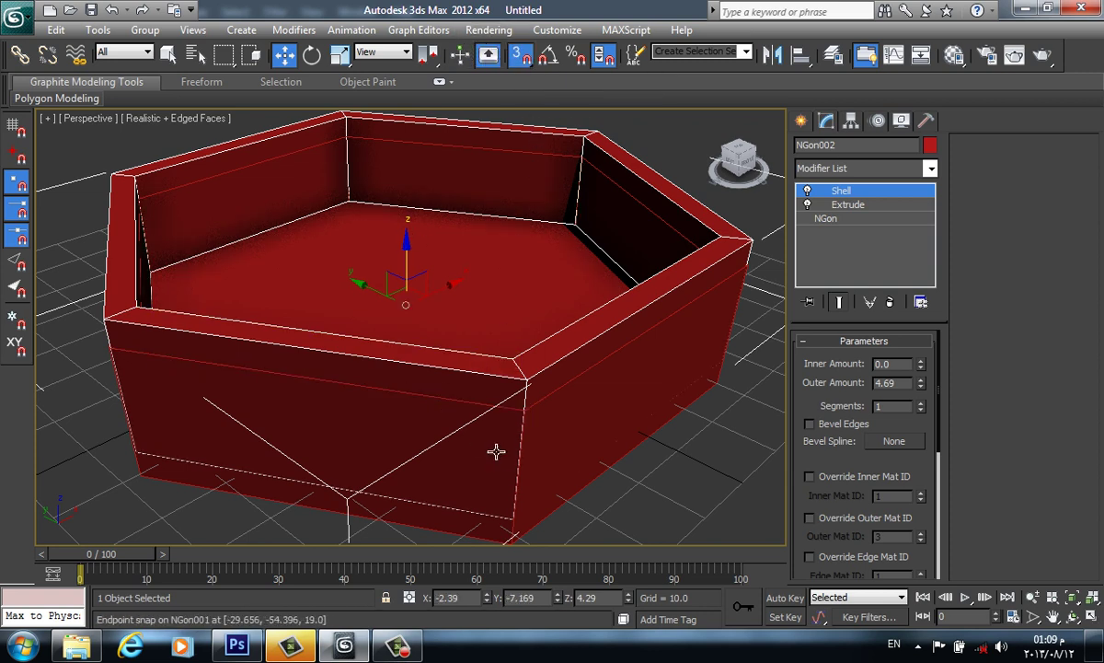
mouse_move(513, 518)
left_mouse_down()
mouse_move(522, 508)
mouse_move(522, 434)
left_mouse_up()
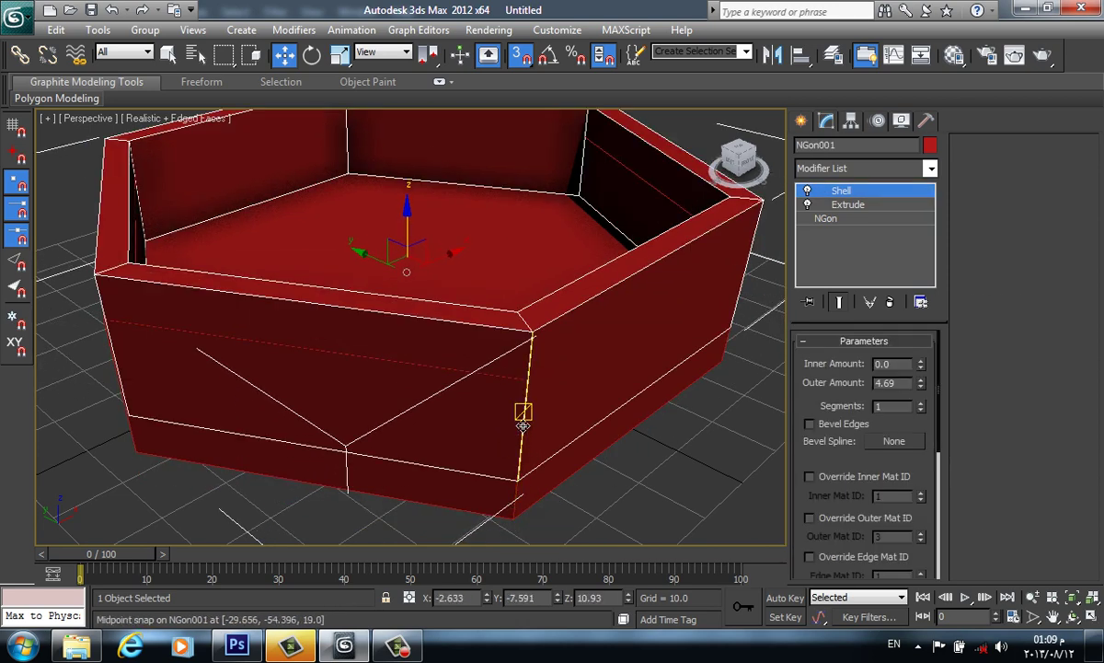
left_click_drag(523, 434, 508, 451)
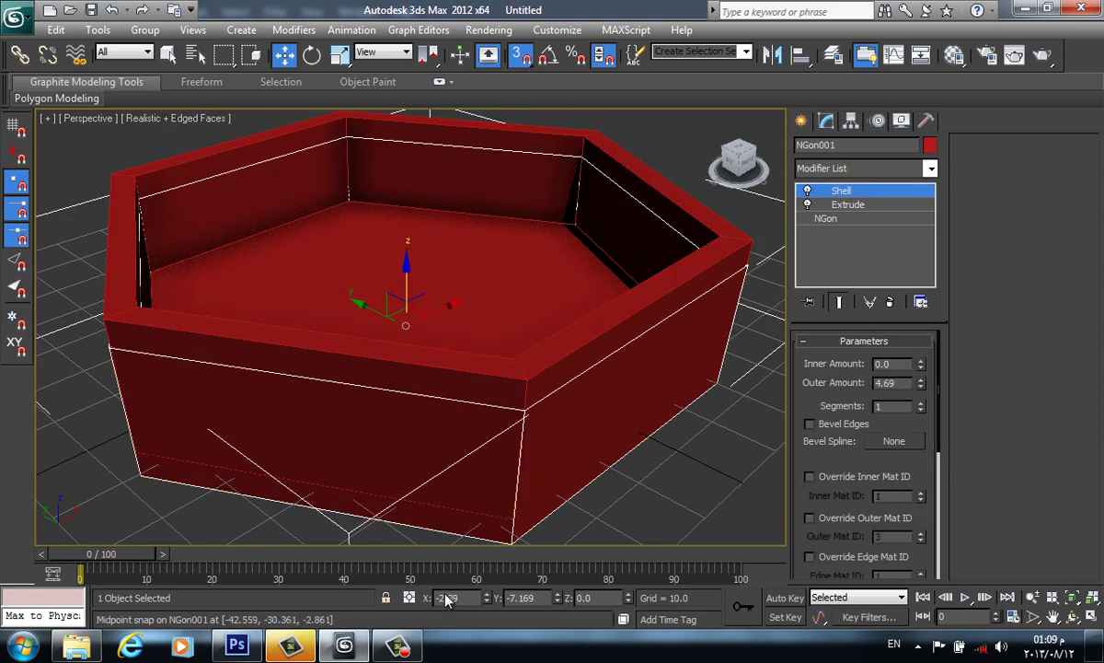
left_click(386, 599)
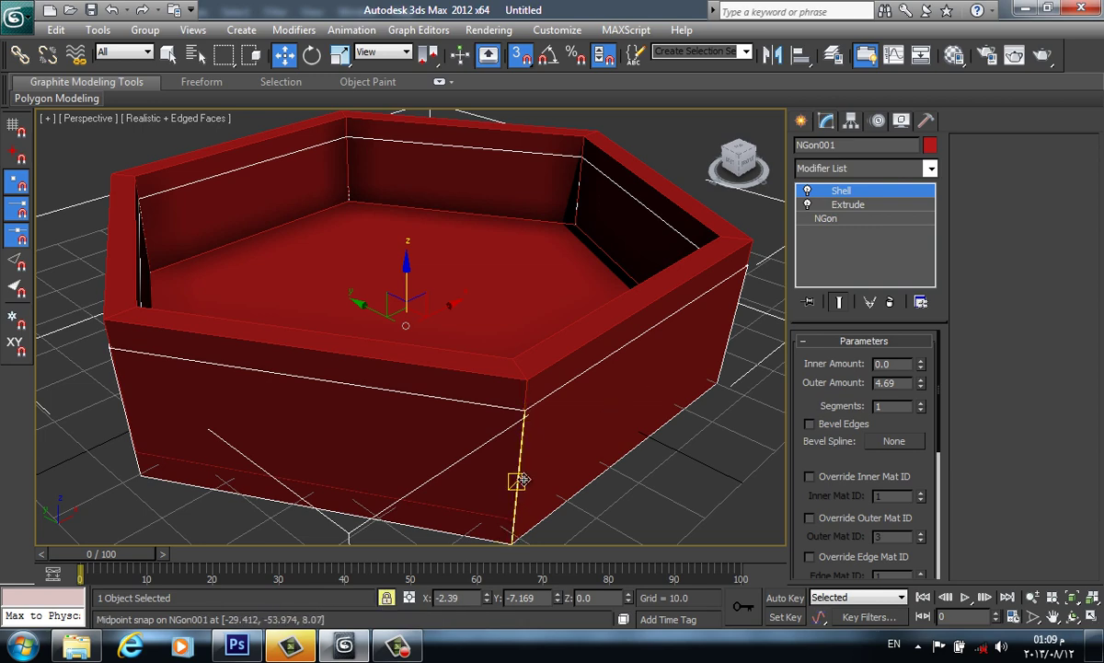
Lift the copy onto the original basin's corner with axis-constrained snapping.
scroll(524, 391, "up", 3)
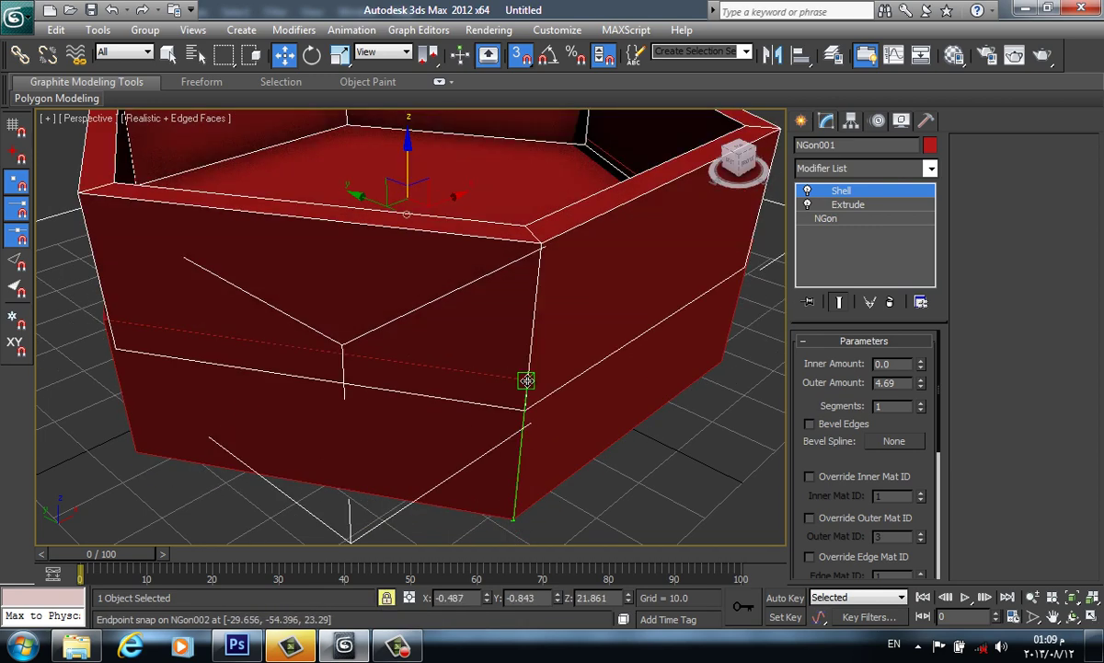
scroll(607, 363, "down", 5)
scroll(596, 395, "down", 1)
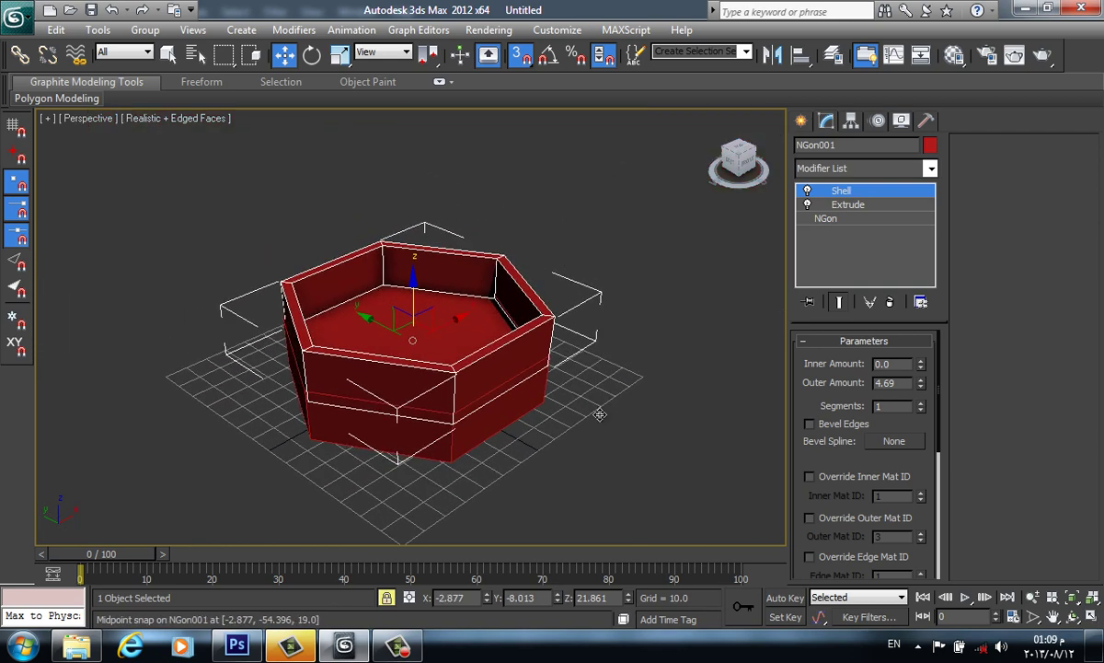
scroll(460, 405, "up", 2)
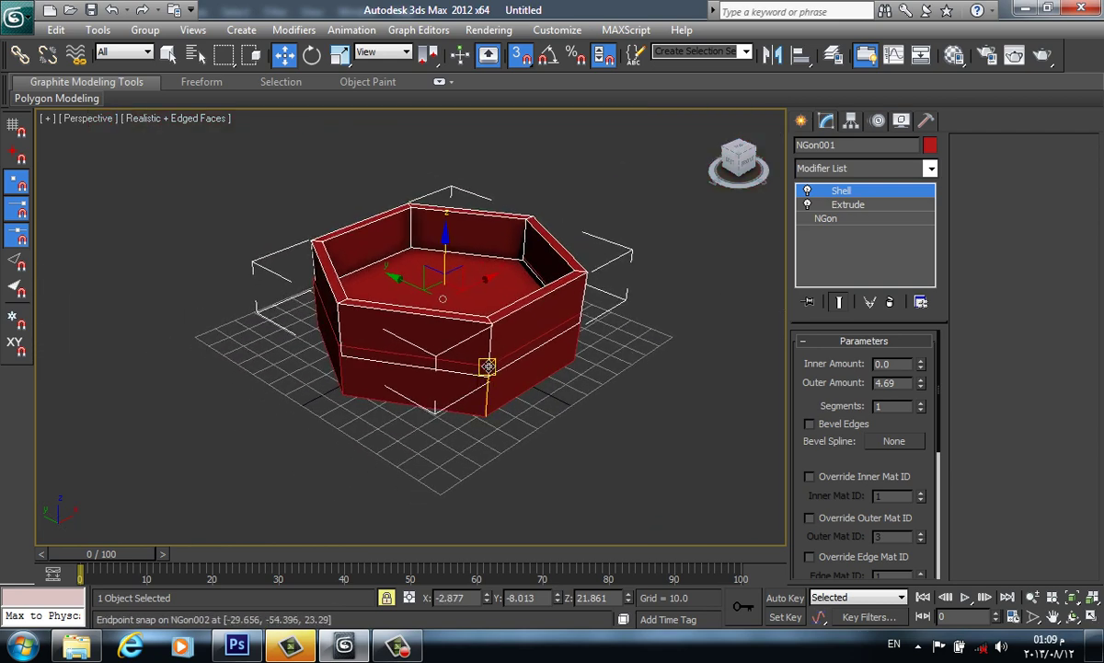
scroll(488, 365, "up", 1)
scroll(486, 396, "up", 3)
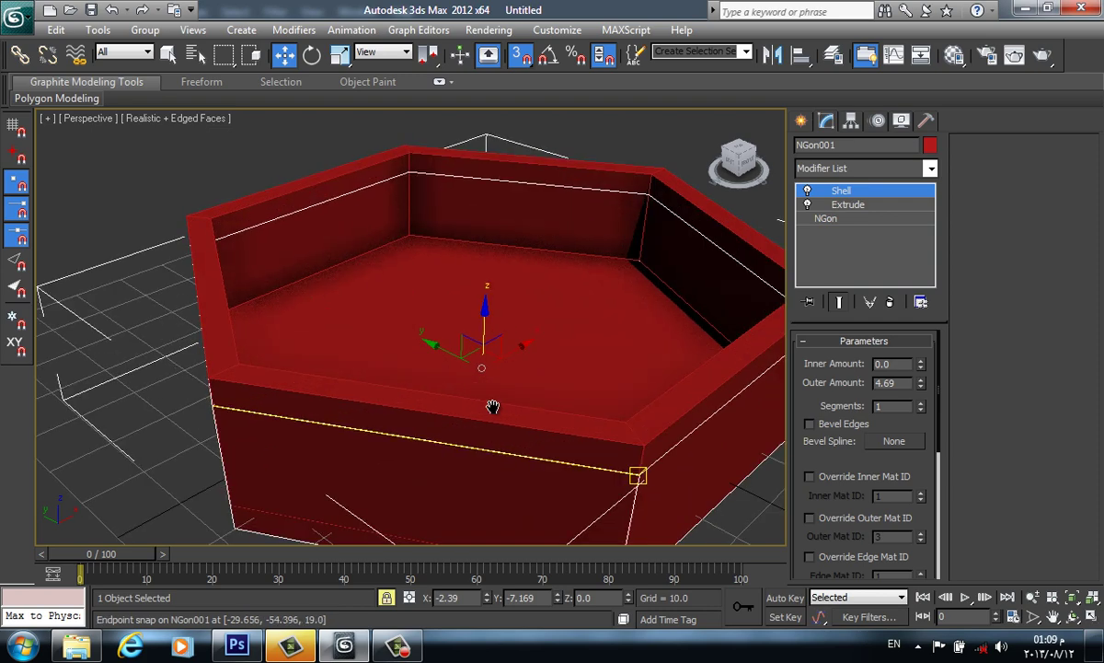
scroll(501, 288, "up", 2)
middle_click_drag(501, 288, 541, 386)
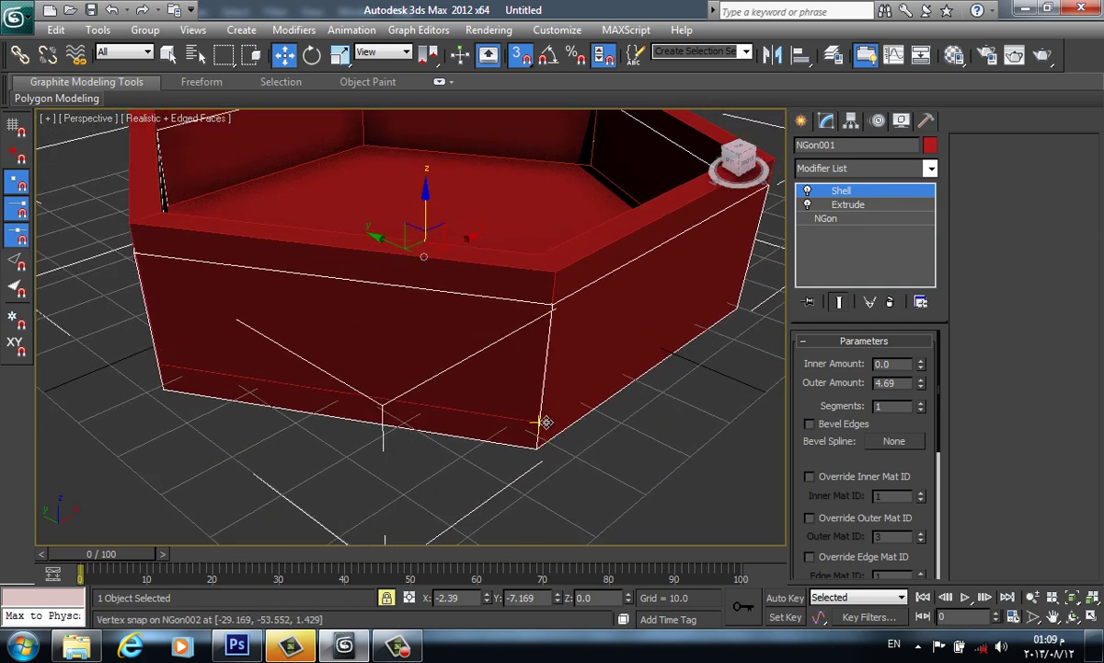
left_click_drag(539, 423, 556, 274)
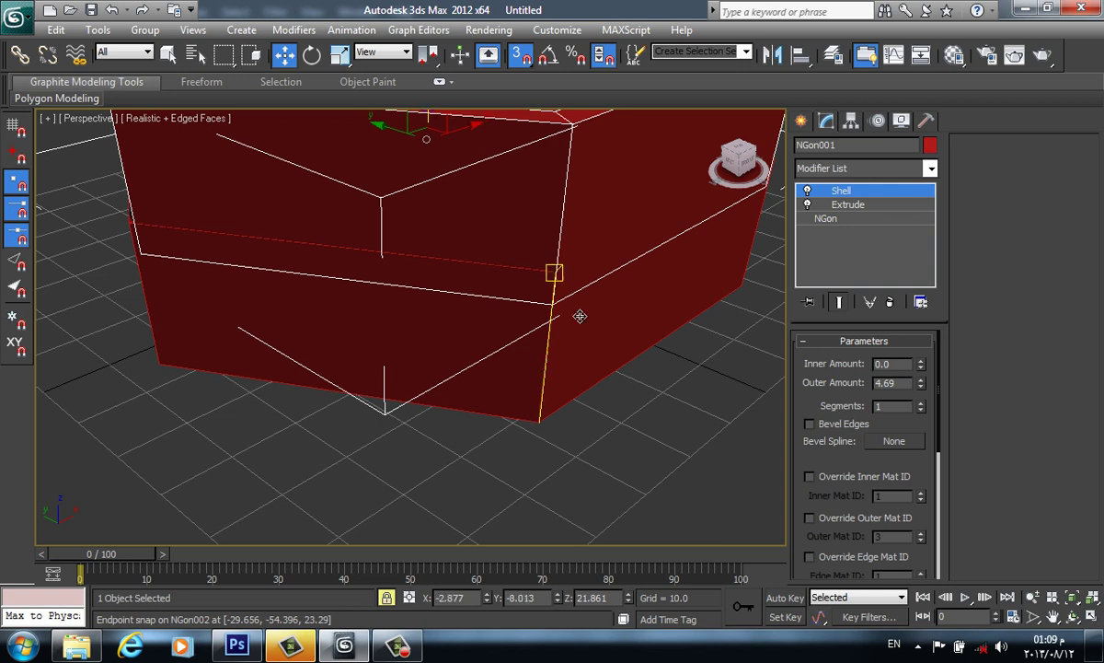
left_click(16, 342)
scroll(410, 326, "down", 3)
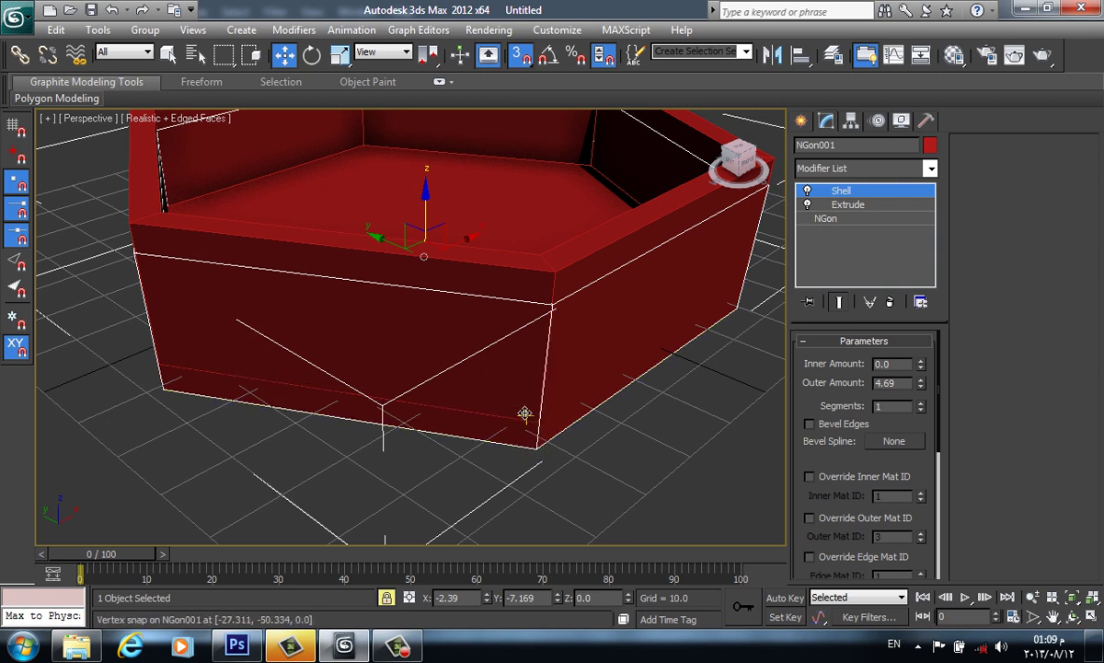
left_click_drag(541, 351, 550, 286)
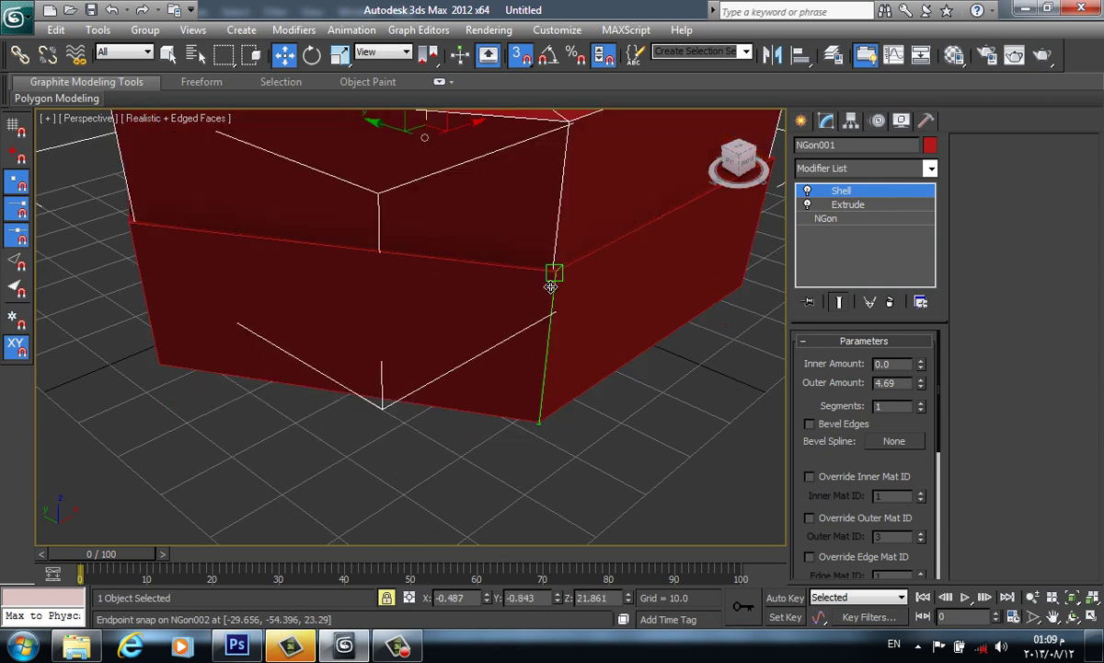
Refine the copy's snapped position until it sits flush on the basin's top edge with corners aligned.
scroll(571, 354, "down", 5)
middle_click_drag(570, 365, 571, 377)
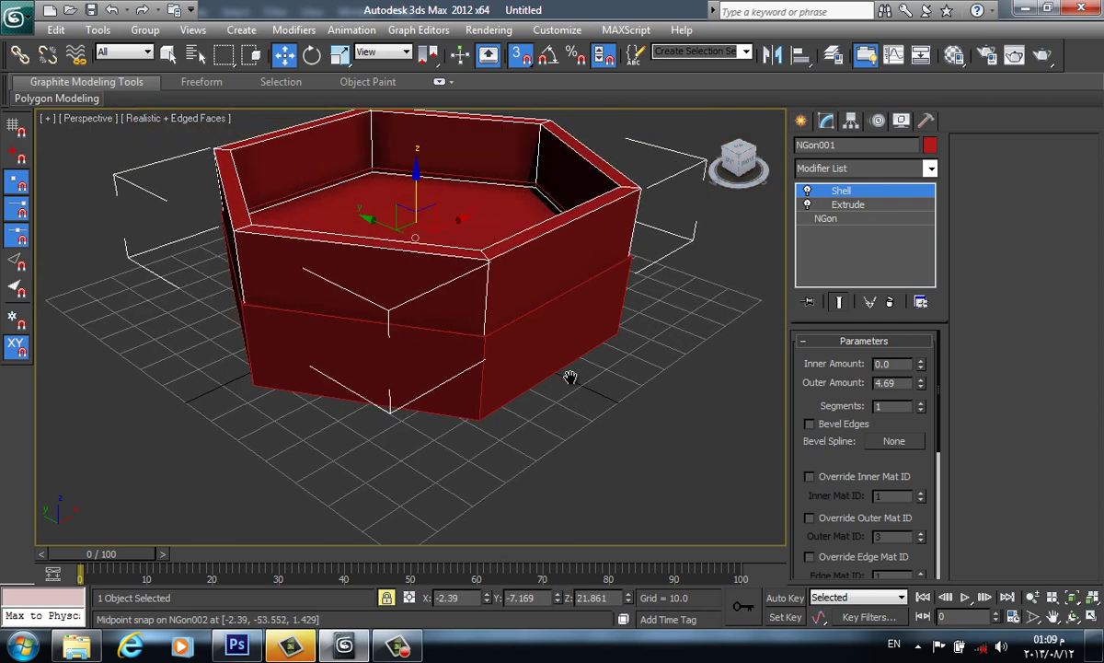
scroll(524, 370, "up", 5)
scroll(540, 370, "up", 3)
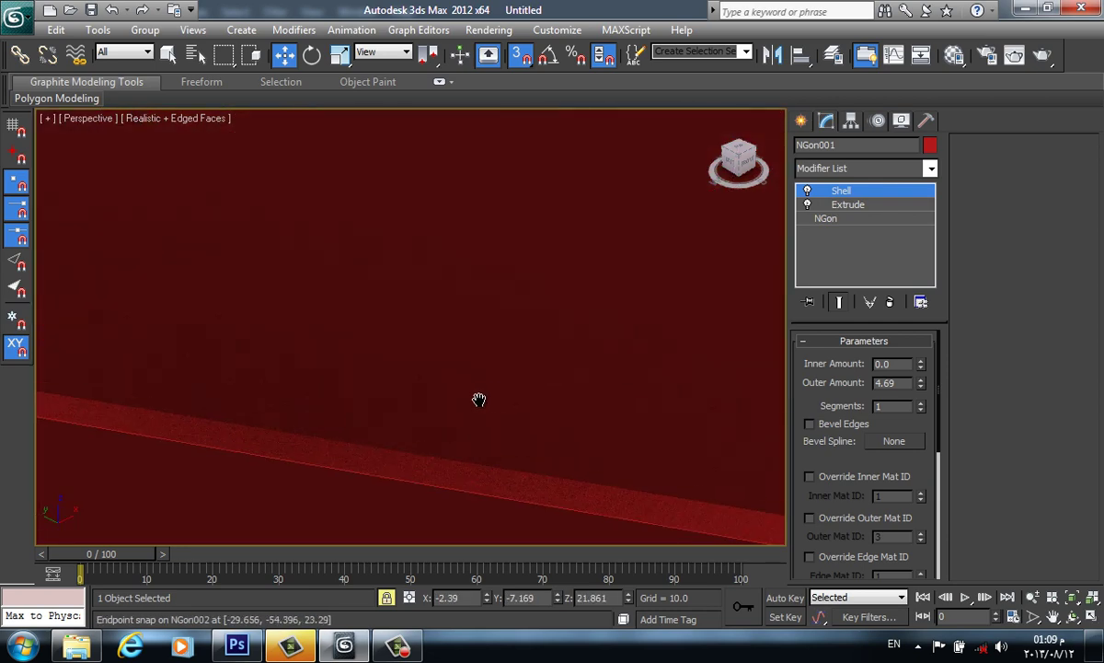
middle_click_drag(478, 402, 424, 376)
scroll(469, 363, "down", 3)
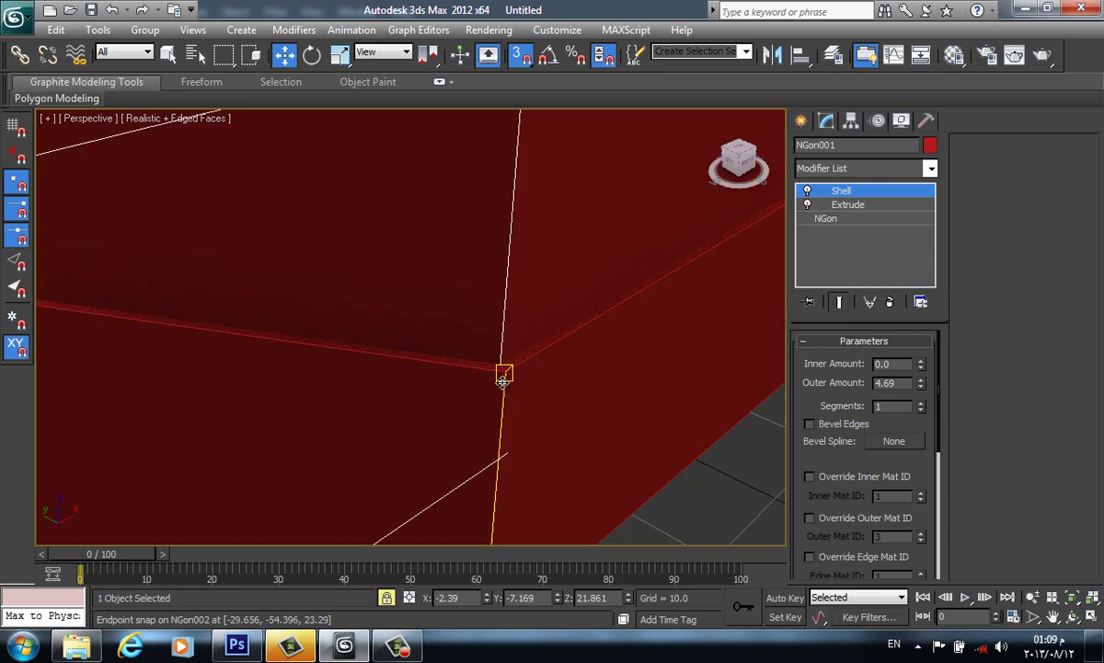
scroll(504, 378, "down", 3)
scroll(503, 433, "down", 2)
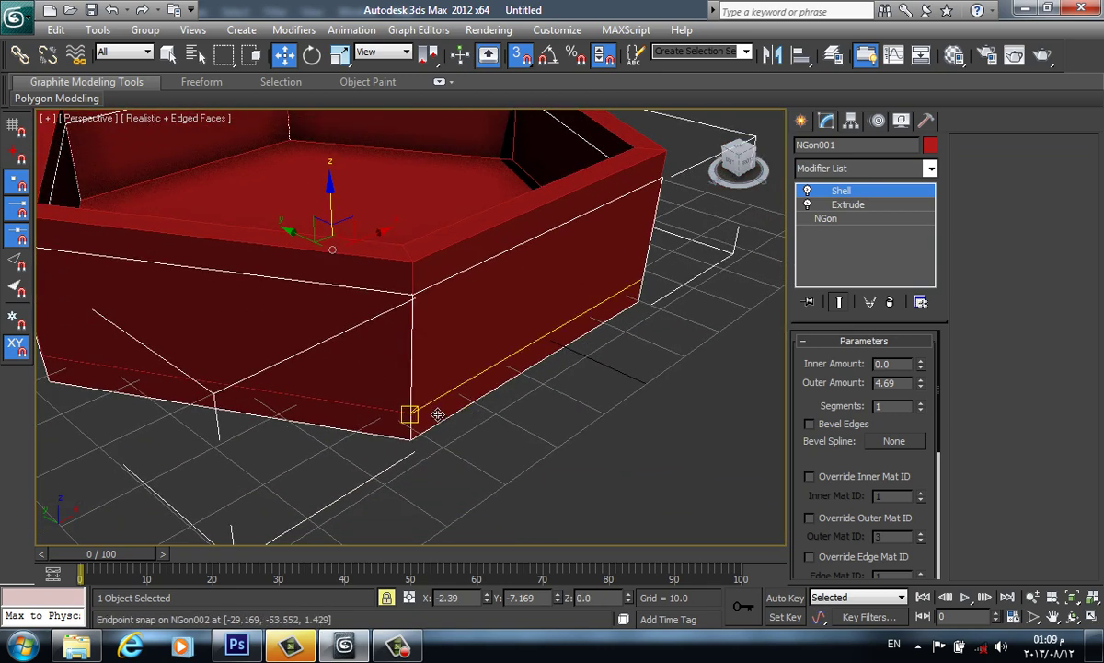
scroll(410, 414, "up", 2)
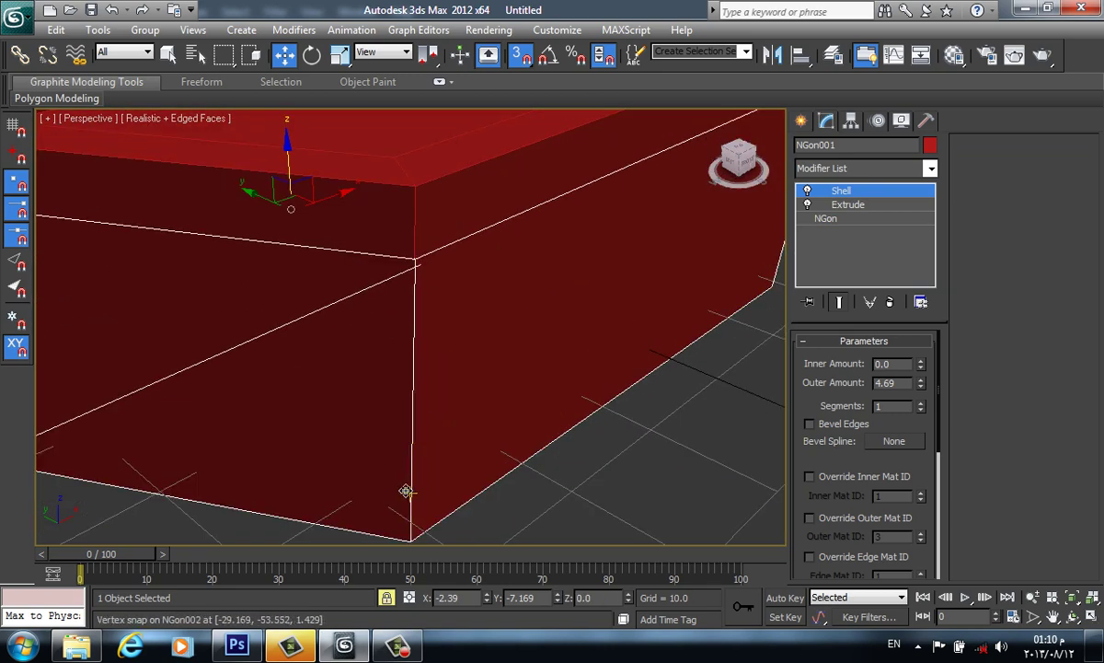
scroll(408, 451, "down", 2)
scroll(460, 451, "down", 1)
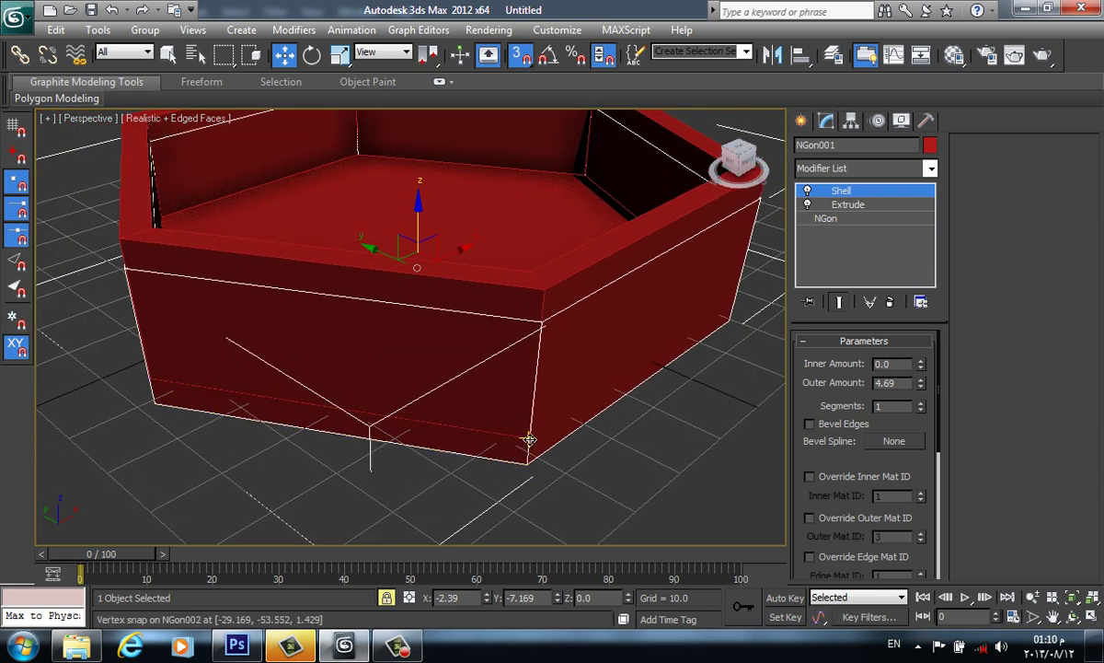
scroll(527, 445, "up", 2)
middle_click_drag(534, 460, 471, 444, "alt")
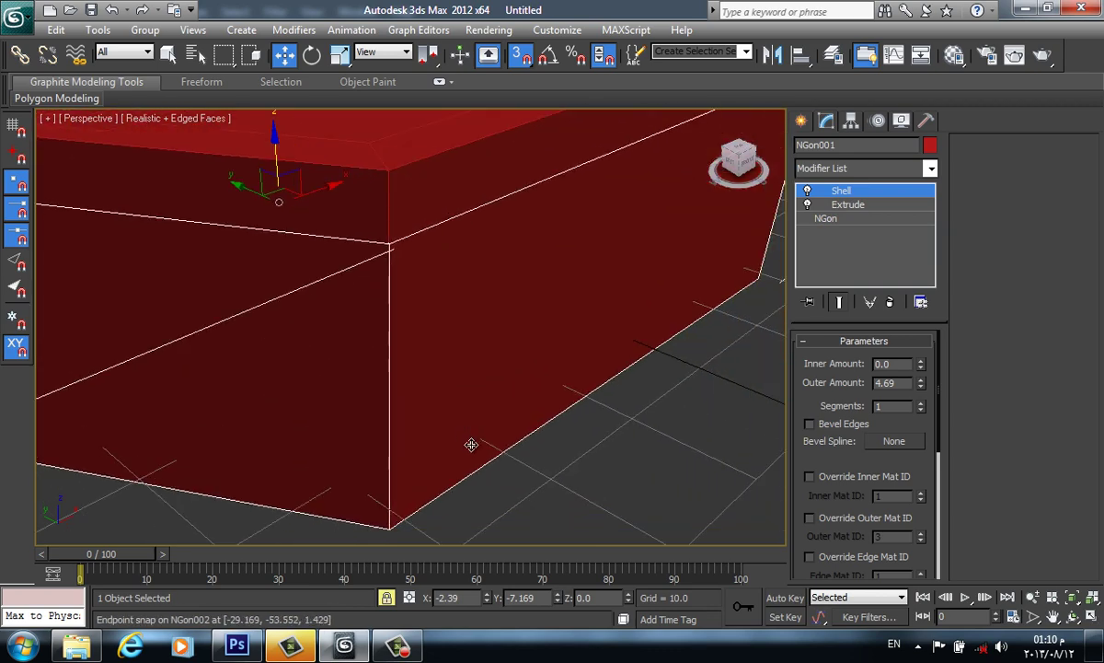
mouse_move(389, 482)
left_mouse_down()
mouse_move(396, 381)
mouse_move(460, 427)
left_mouse_up()
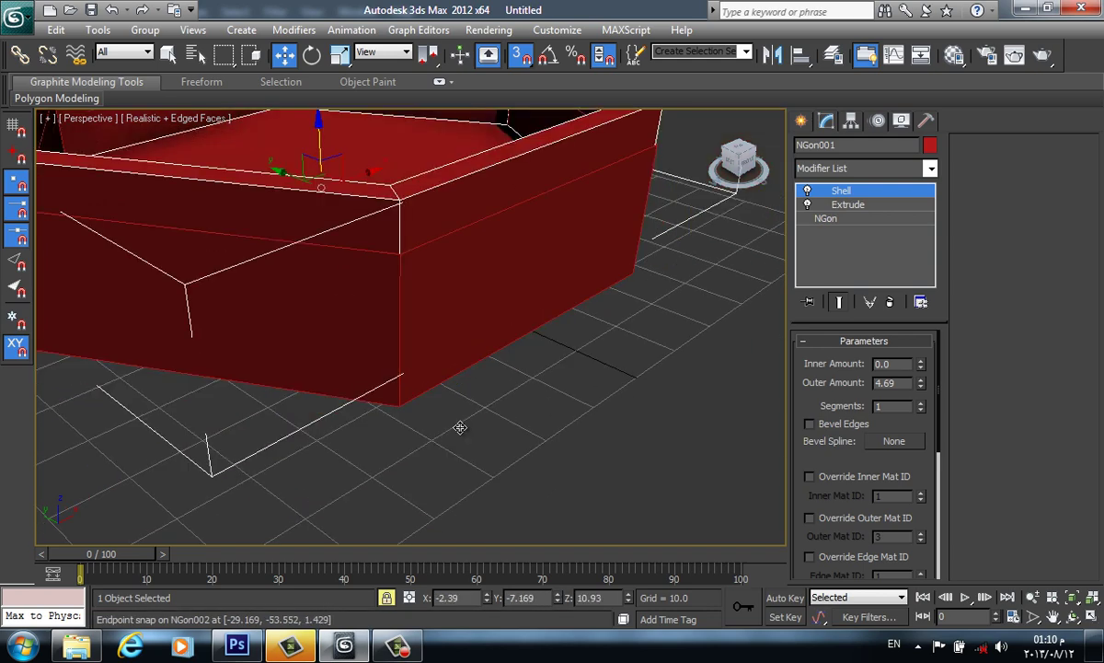
scroll(460, 427, "down", 5)
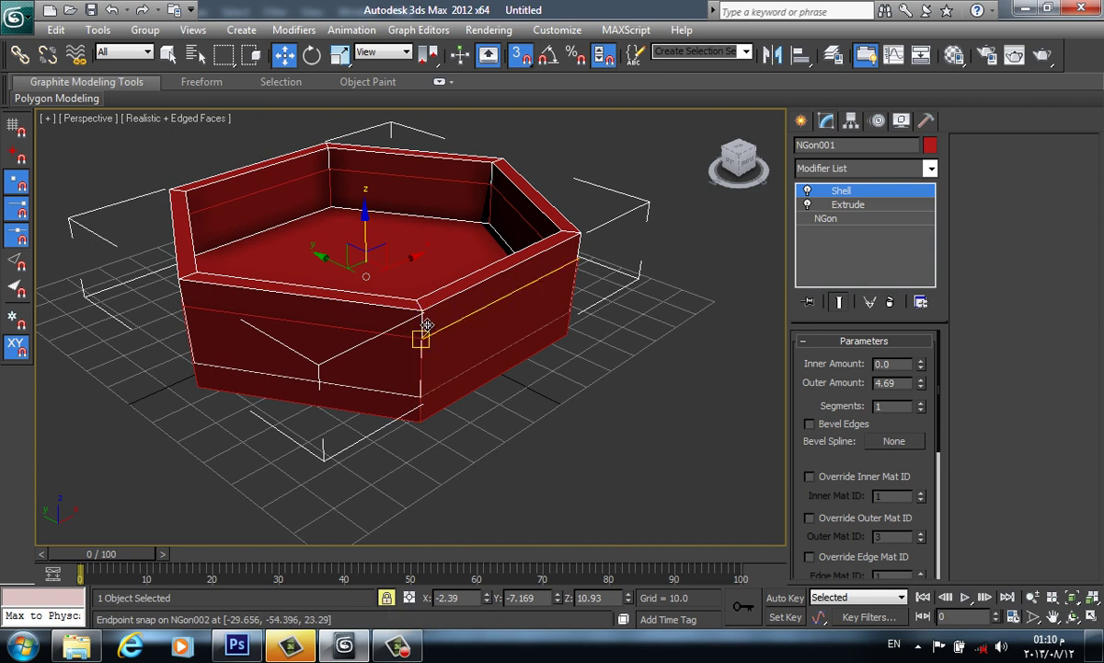
left_click_drag(426, 315, 426, 419)
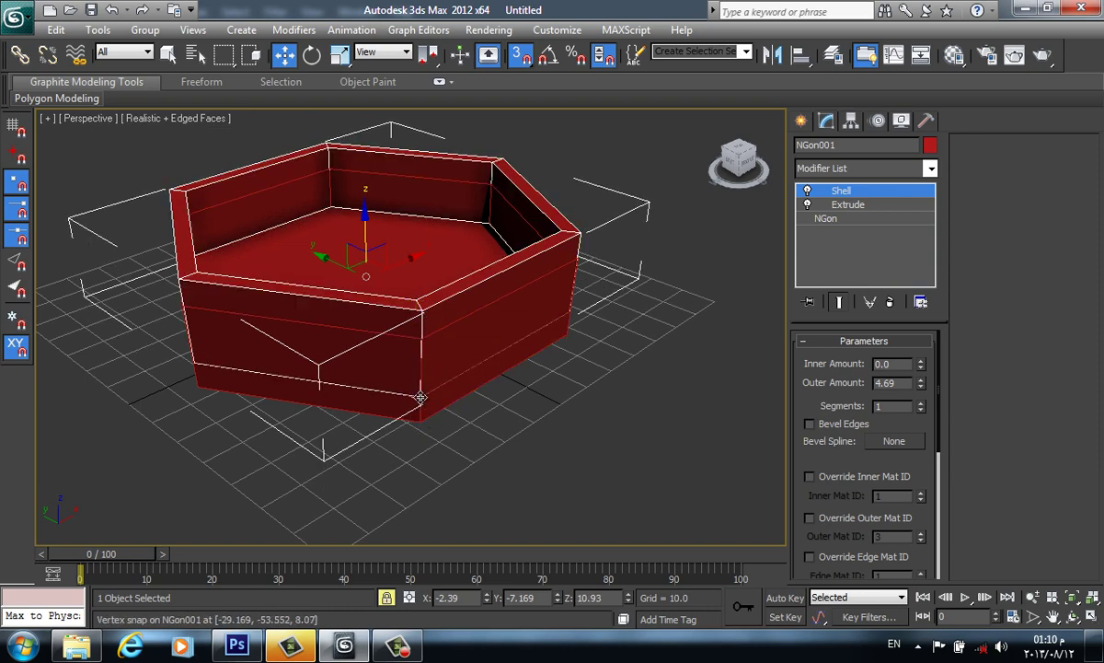
left_click_drag(420, 396, 419, 333)
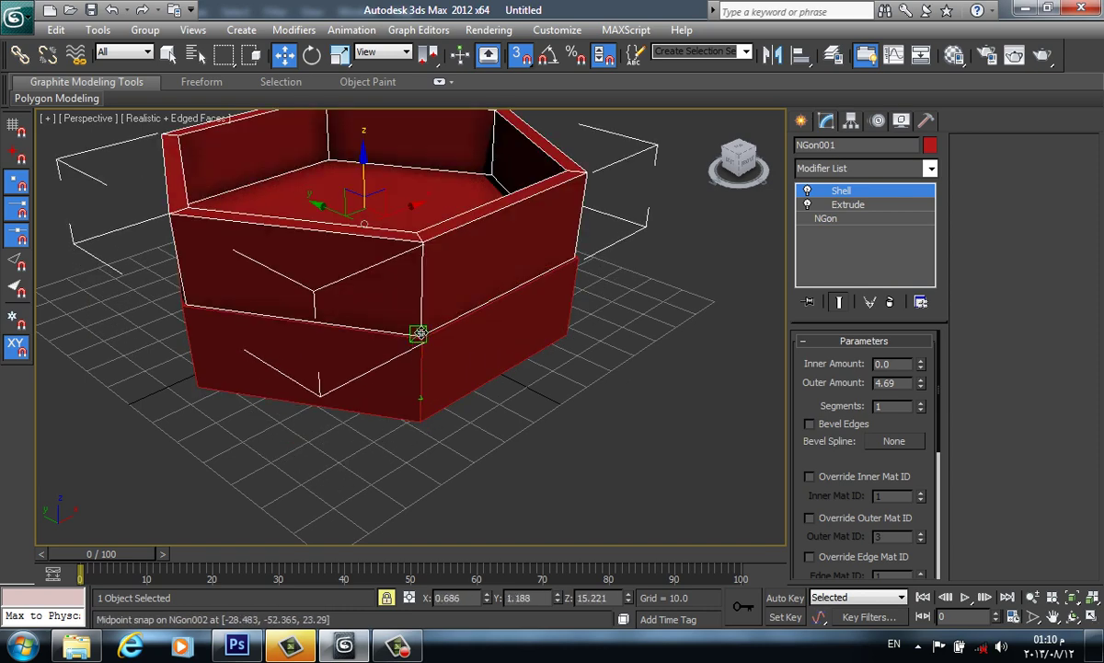
scroll(435, 330, "up", 3)
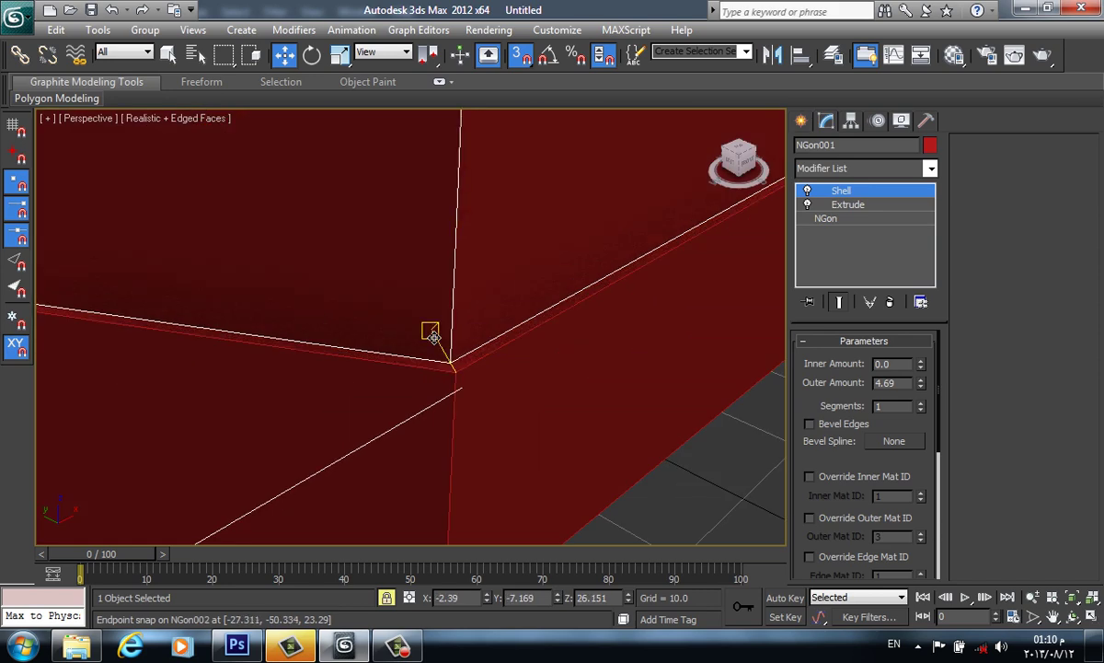
scroll(523, 386, "up", 2)
scroll(479, 346, "up", 2)
scroll(479, 346, "down", 2)
scroll(436, 353, "down", 2)
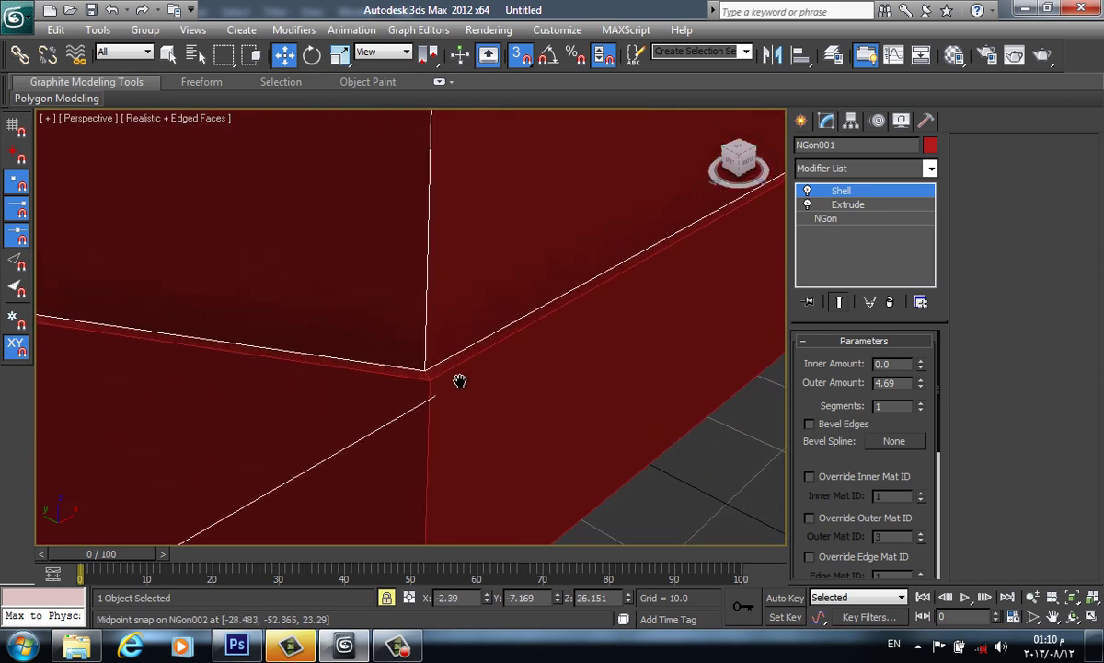
scroll(456, 381, "down", 4)
middle_click_drag(436, 364, 449, 388)
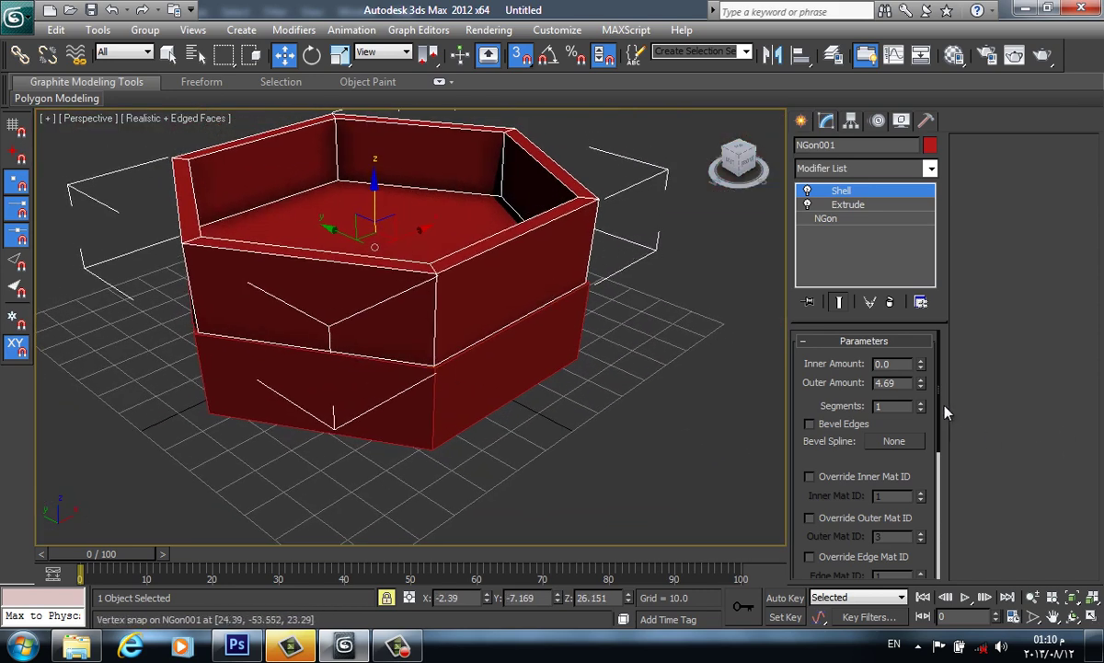
Set the upper shell's Extrude Amount to 0.5 and uncheck Cap Start.
left_click(863, 206)
left_click_drag(912, 363, 911, 395)
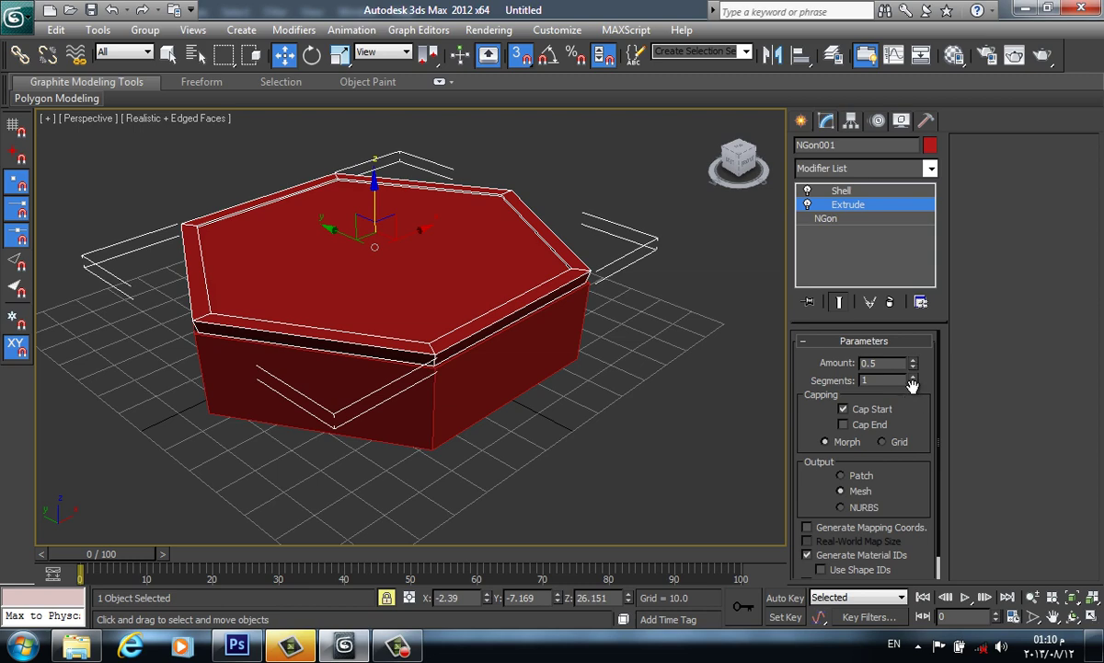
left_click(840, 409)
middle_click_drag(616, 358, 692, 398)
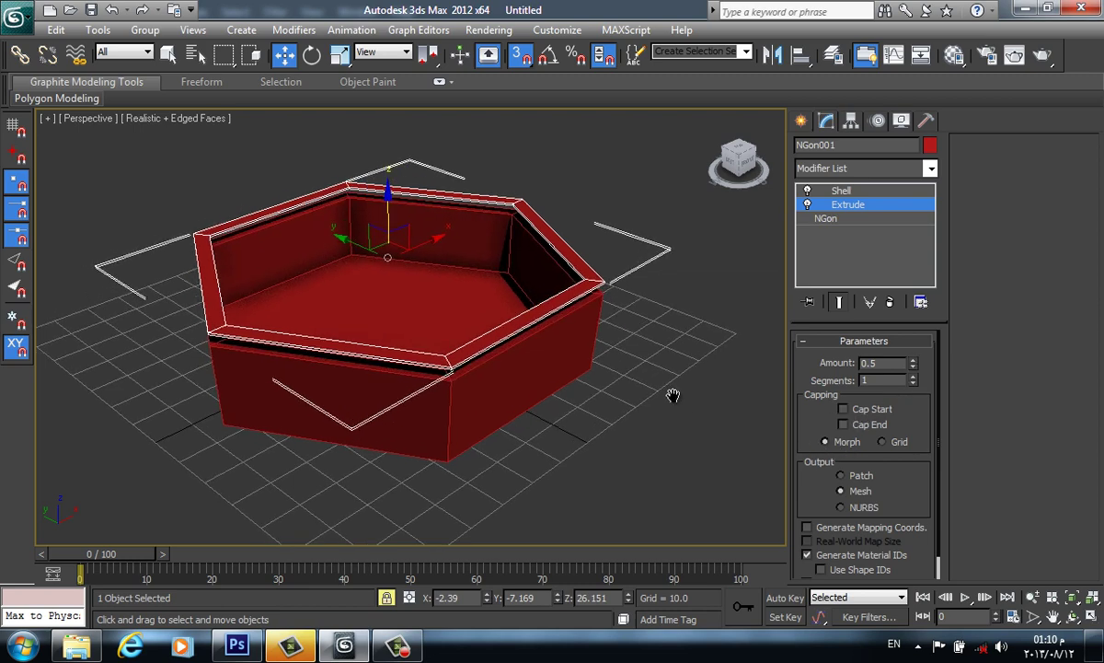
scroll(533, 369, "up", 2)
scroll(506, 367, "up", 2)
scroll(490, 327, "up", 2)
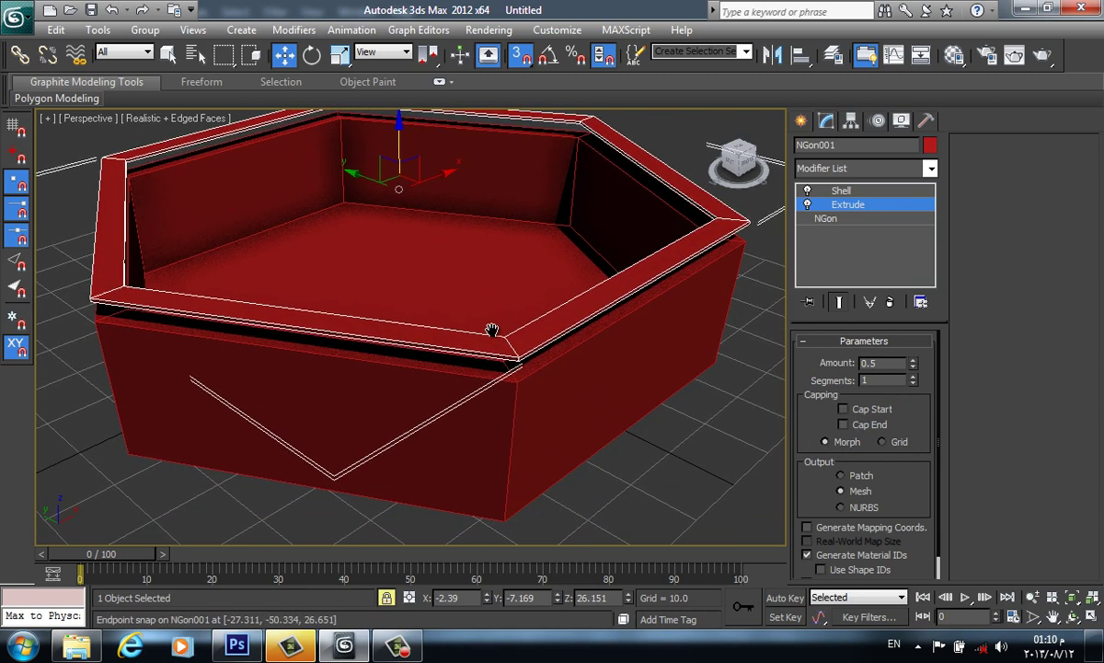
scroll(518, 368, "up", 1)
scroll(552, 373, "up", 2)
scroll(468, 308, "up", 2)
scroll(473, 288, "up", 1)
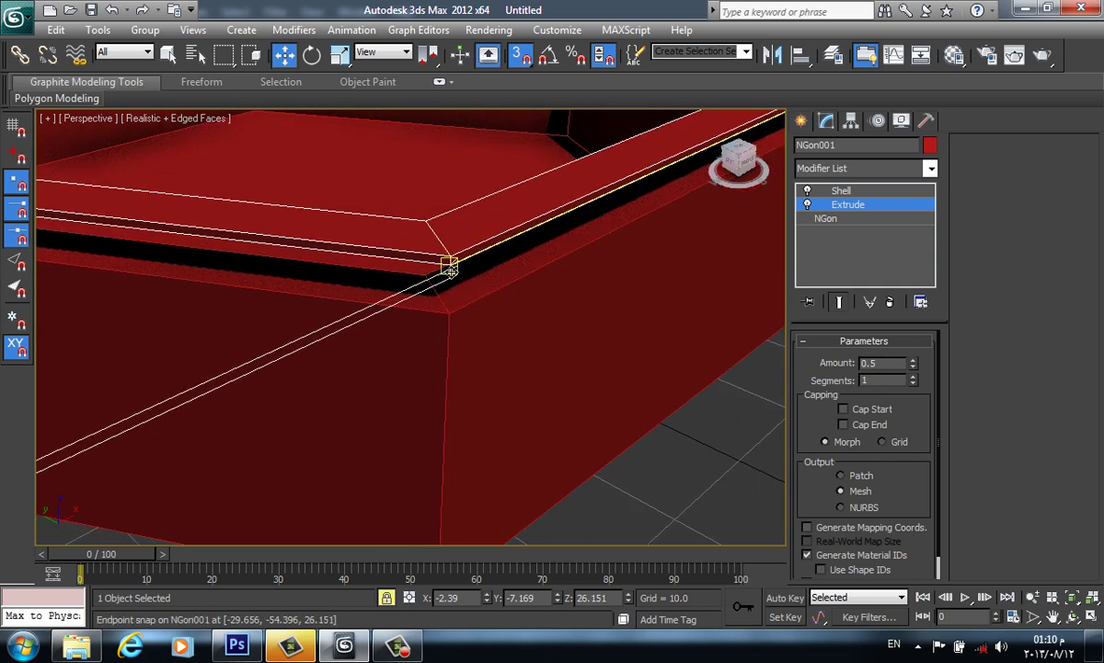
scroll(451, 267, "down", 1)
scroll(504, 304, "down", 4)
scroll(547, 279, "down", 1)
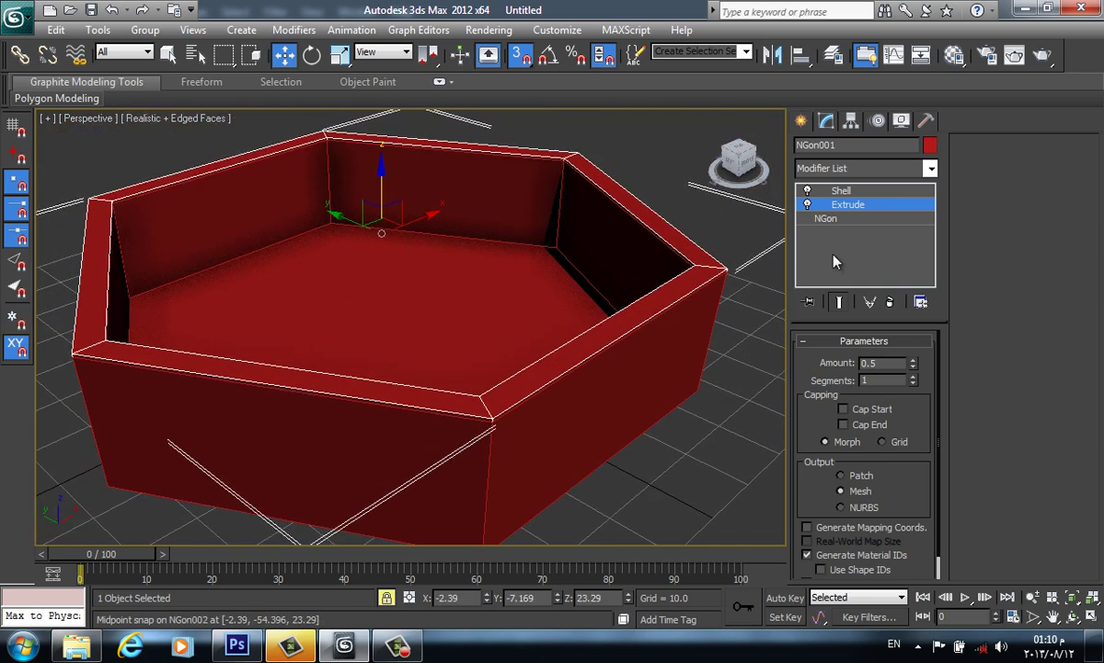
Set the Shell modifier's Outer Amount to 6.63.
left_click(904, 191)
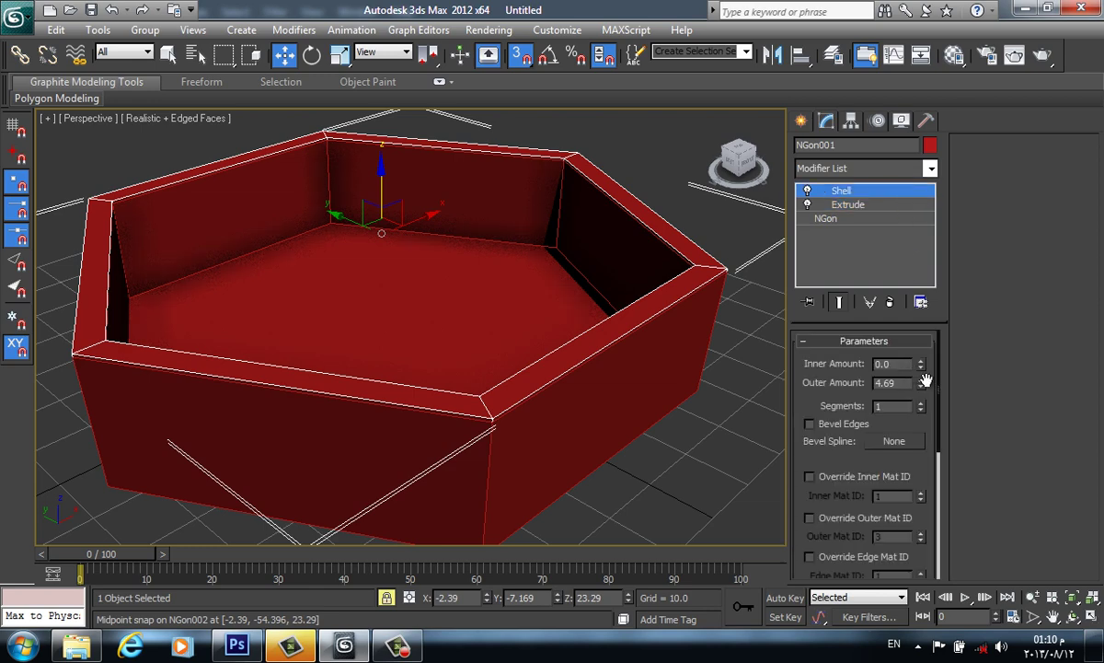
mouse_move(921, 384)
left_mouse_down()
mouse_move(920, 406)
mouse_move(883, 217)
left_mouse_up()
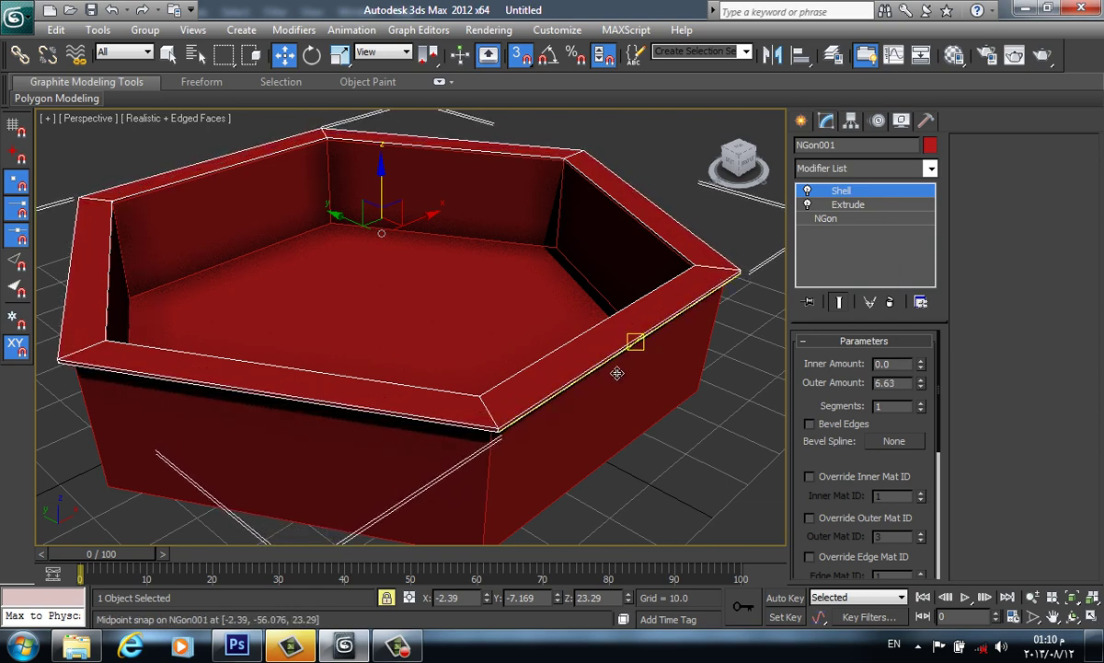
middle_click_drag(617, 372, 624, 279, "alt")
middle_click_drag(587, 321, 666, 425, "alt")
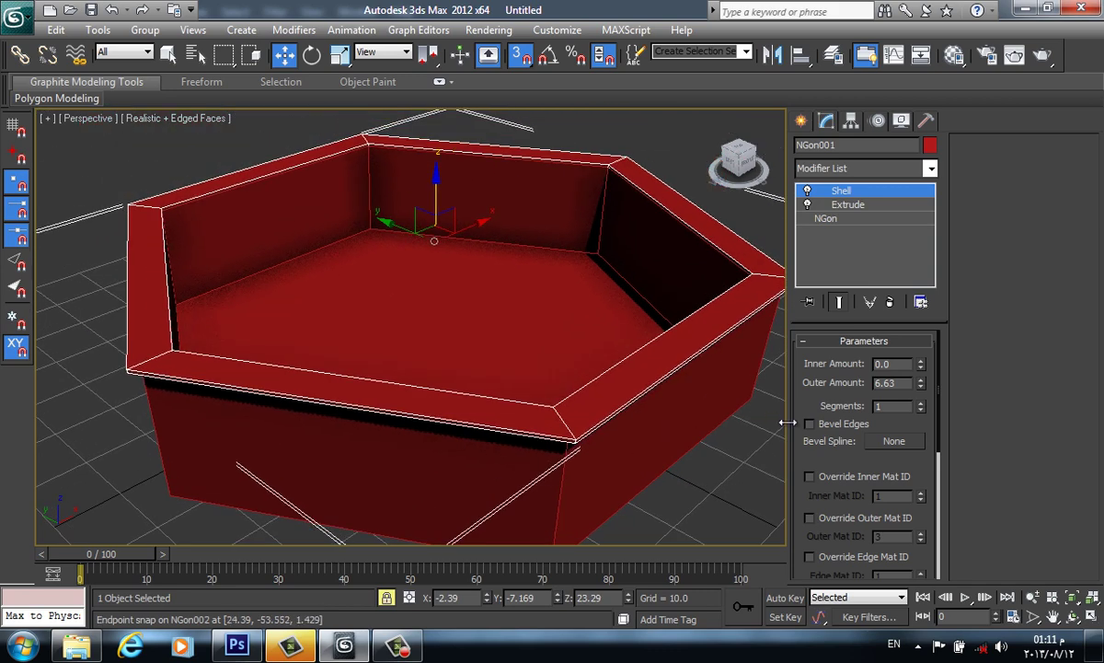
Raise the Extrude Amount to 2.5 and clear the selection.
left_click(848, 206)
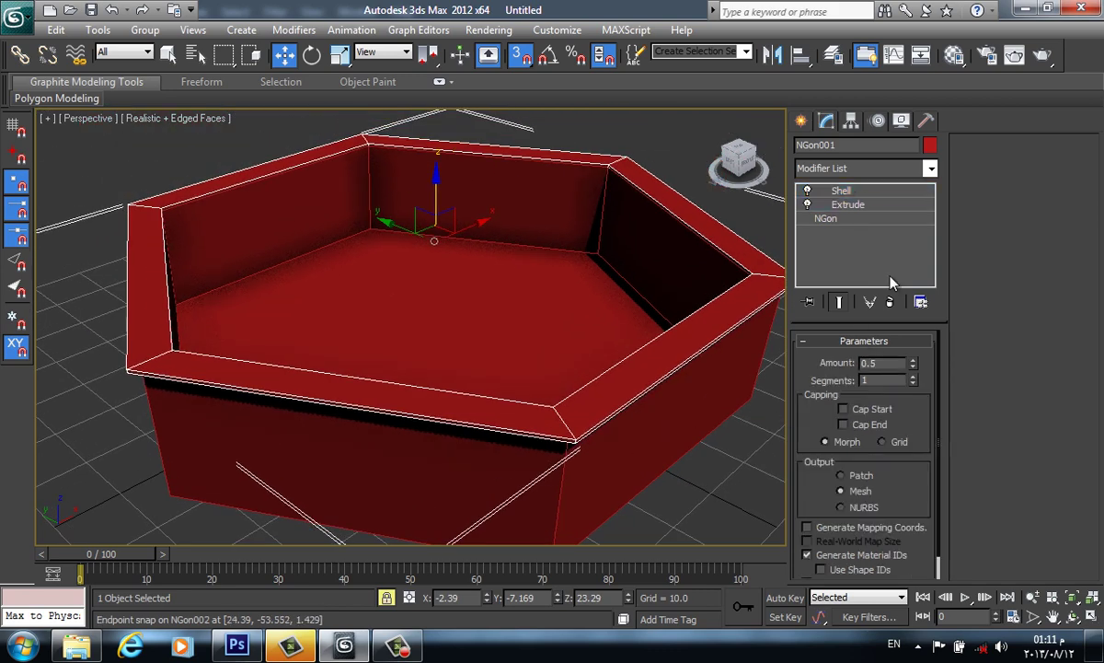
left_click_drag(914, 367, 913, 358)
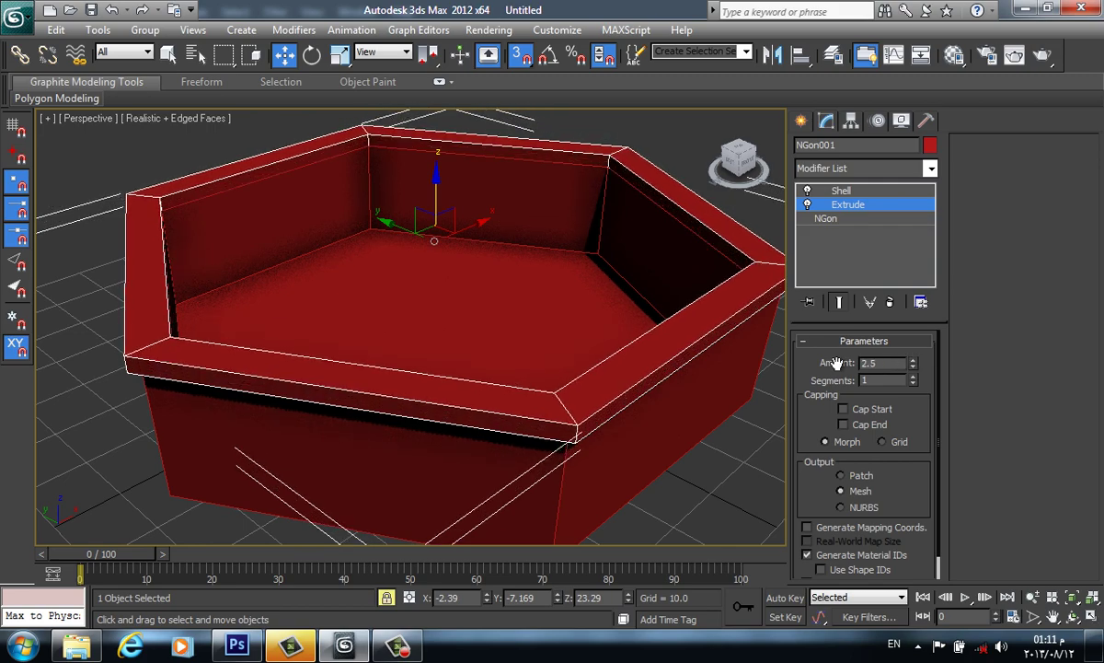
scroll(686, 350, "down", 3)
scroll(621, 360, "down", 3)
scroll(574, 348, "down", 3)
middle_click_drag(574, 348, 610, 377)
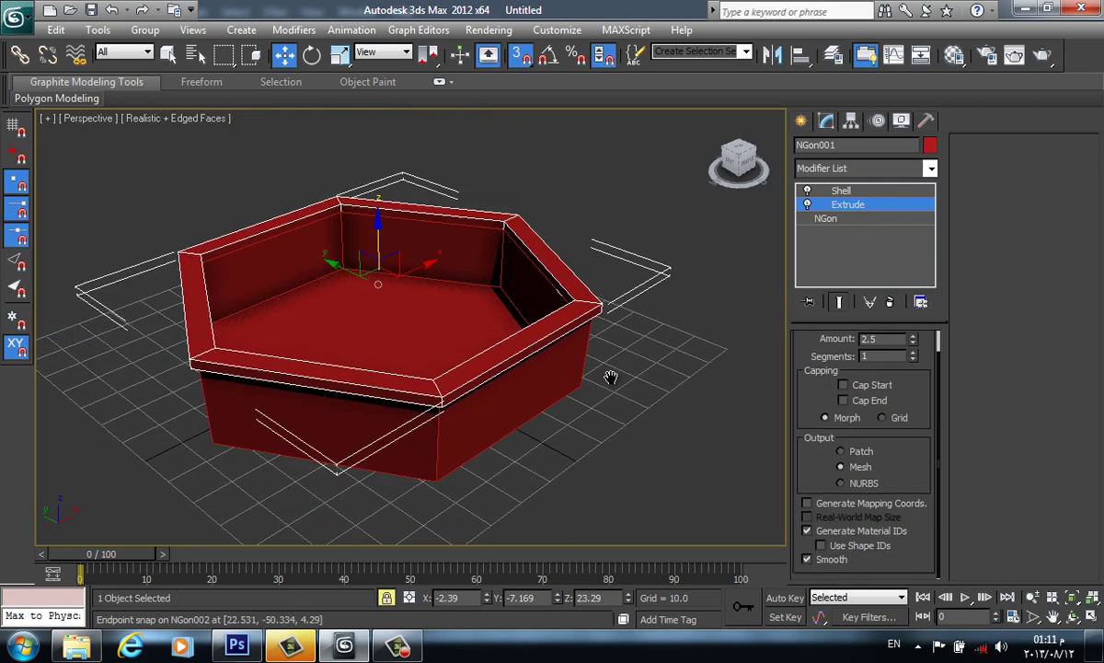
scroll(586, 387, "up", 3)
scroll(594, 396, "up", 3)
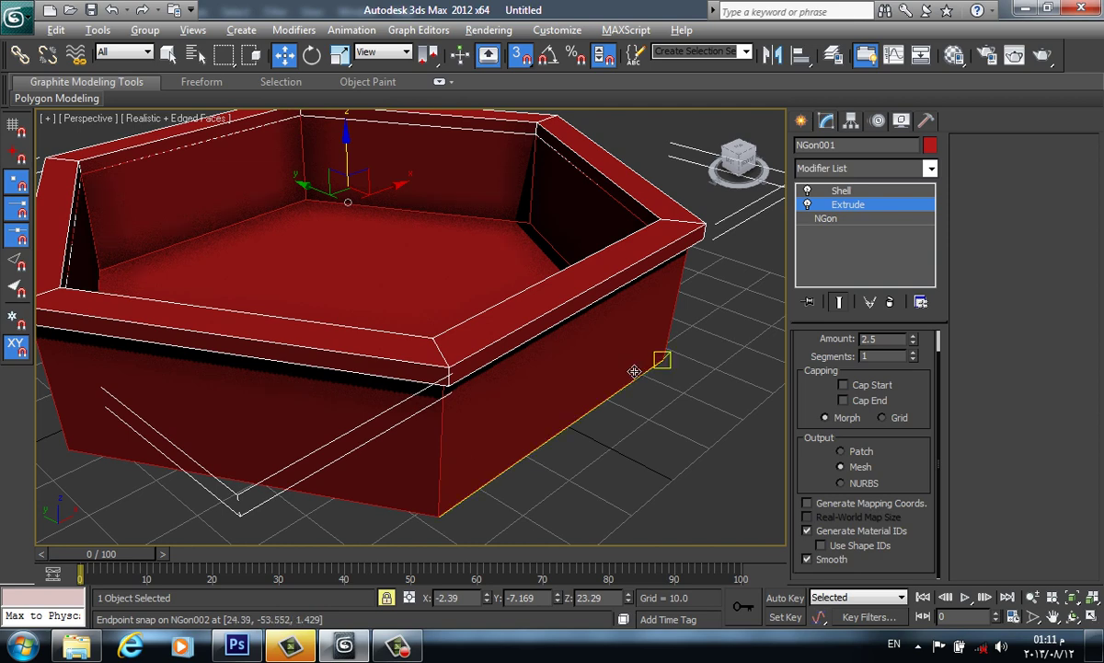
scroll(610, 365, "down", 3)
scroll(629, 380, "down", 3)
scroll(644, 409, "down", 3)
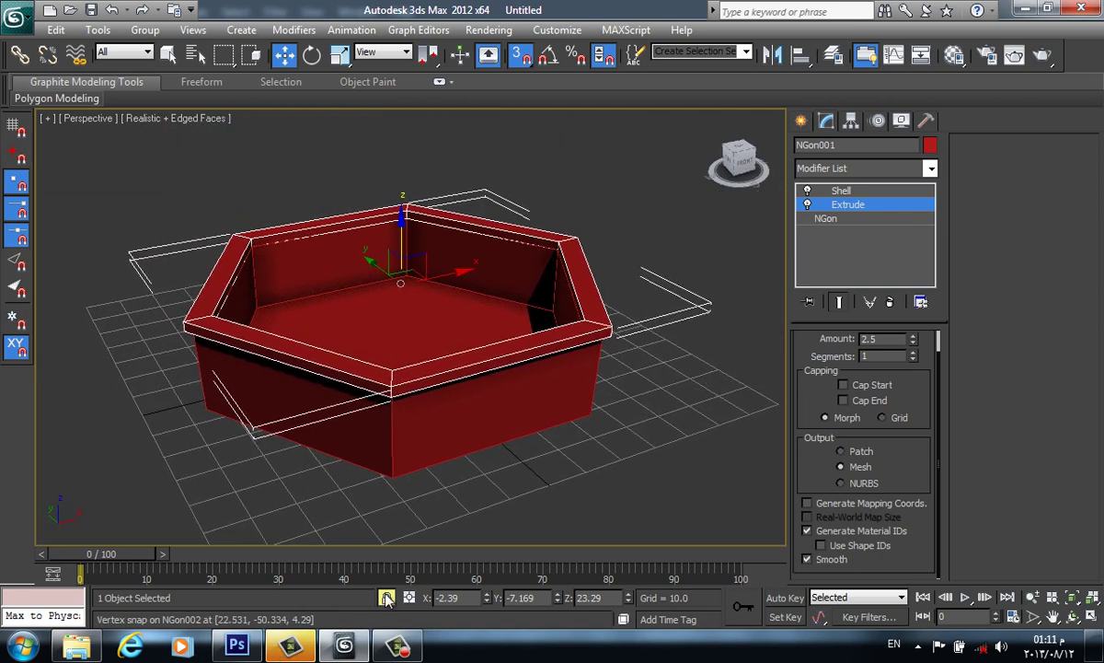
left_click(720, 338)
scroll(665, 377, "up", 1)
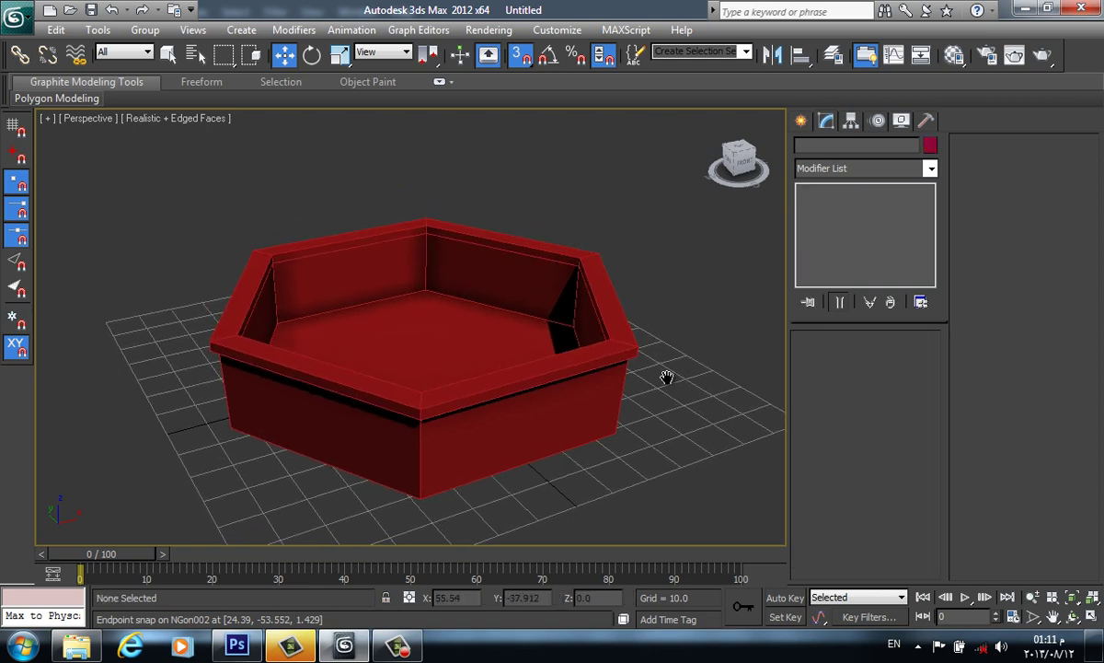
scroll(518, 387, "up", 3)
Select the lower basin shell and attempt a clone, cancelling the Clone Options each time.
mouse_move(517, 386)
middle_mouse_down()
mouse_move(501, 375)
mouse_move(567, 385)
middle_mouse_up()
scroll(500, 375, "down", 3)
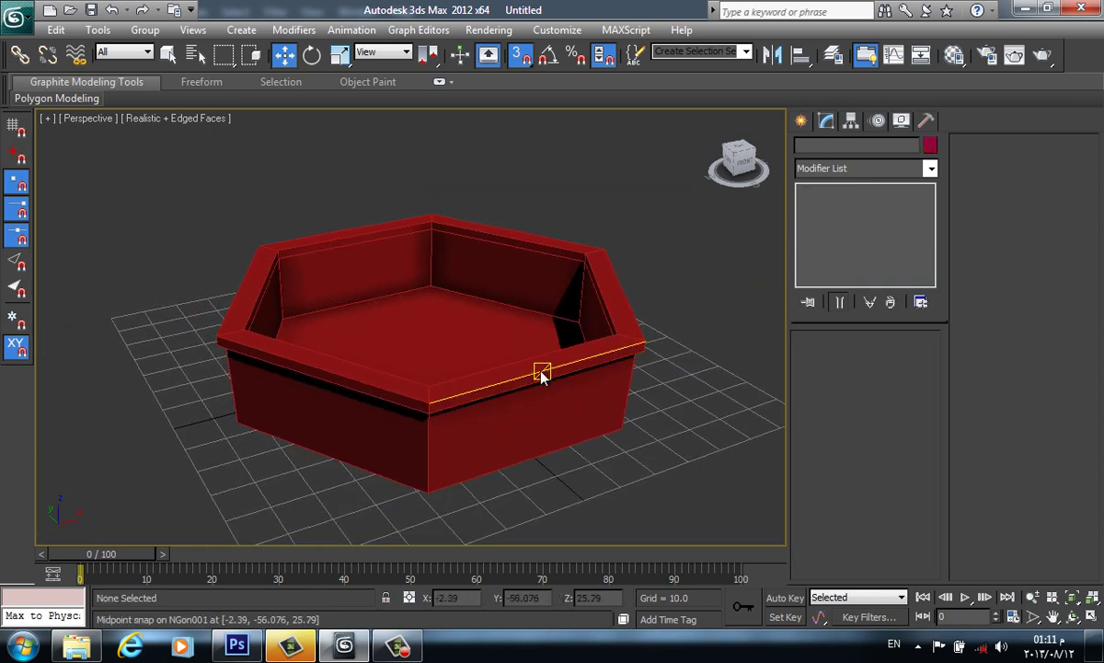
right_click(541, 369)
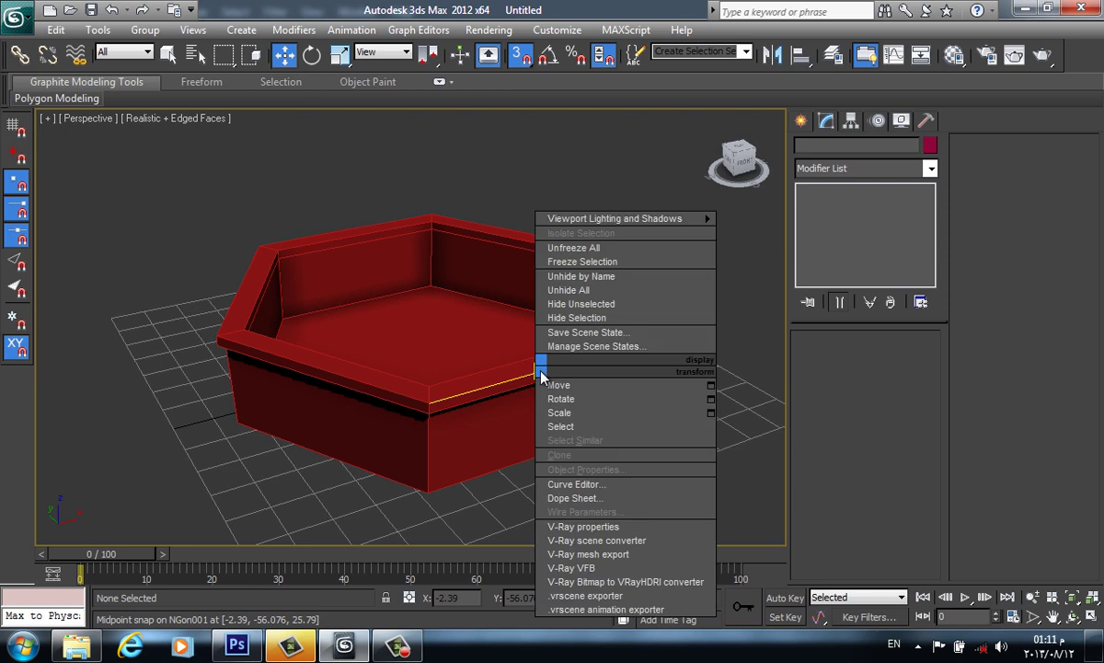
left_click(472, 385)
left_click(476, 392)
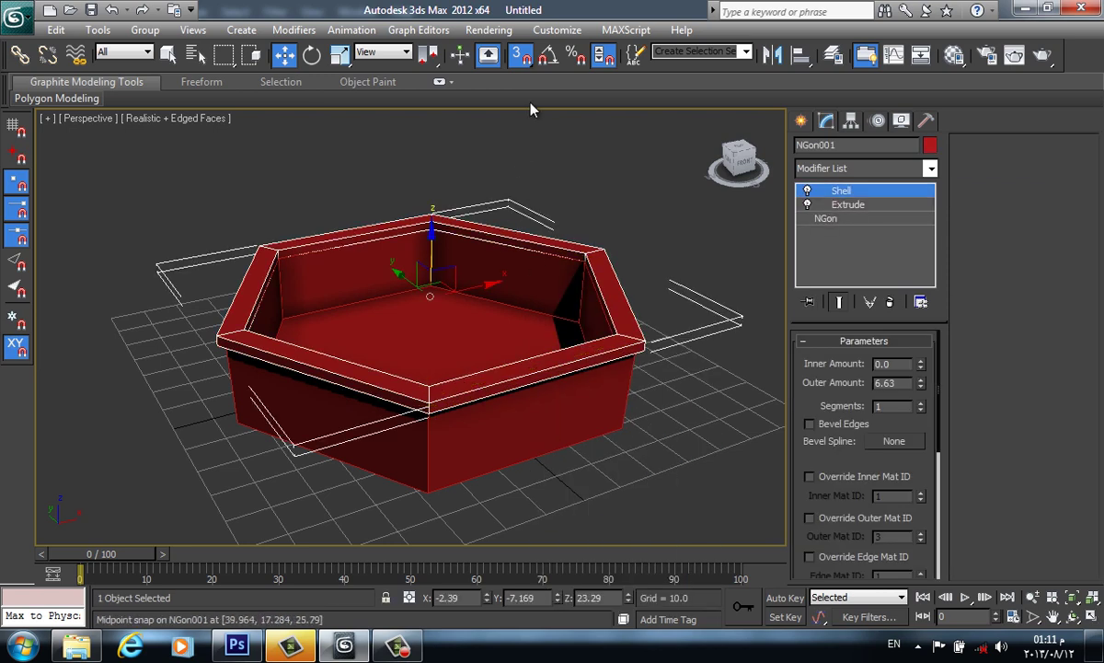
left_click(569, 419)
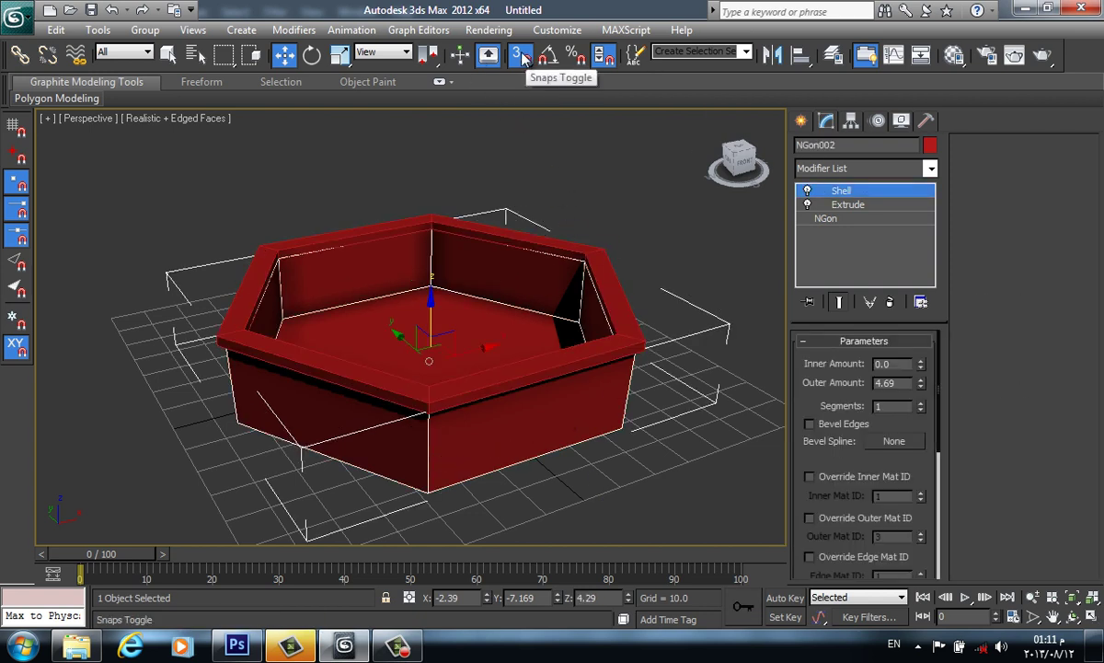
right_click(523, 444)
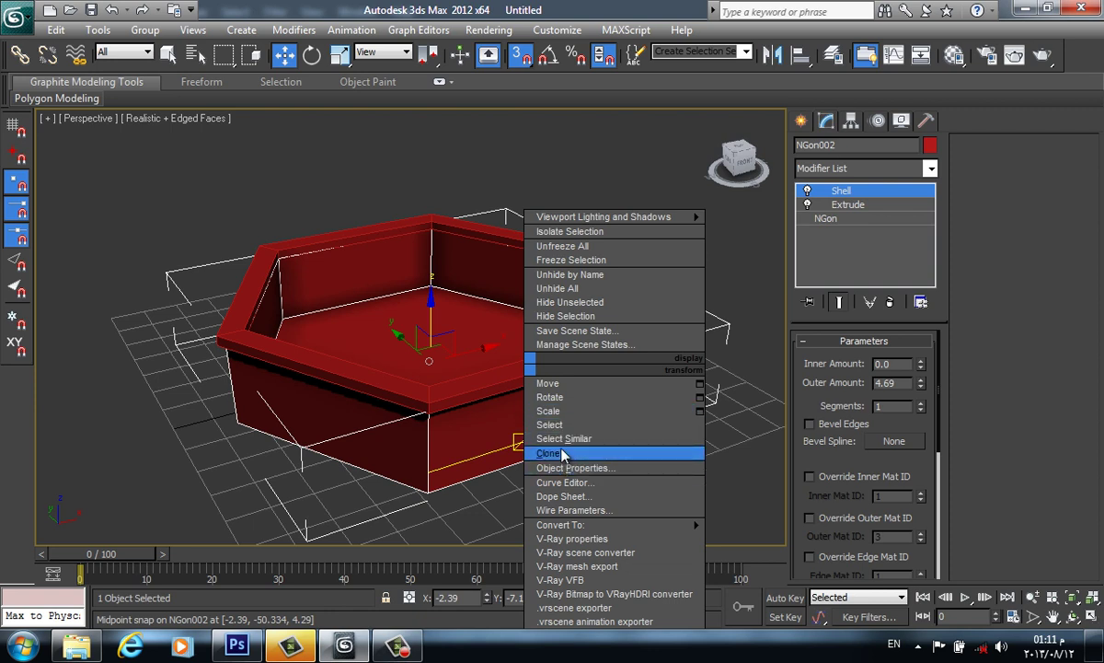
left_click(564, 454)
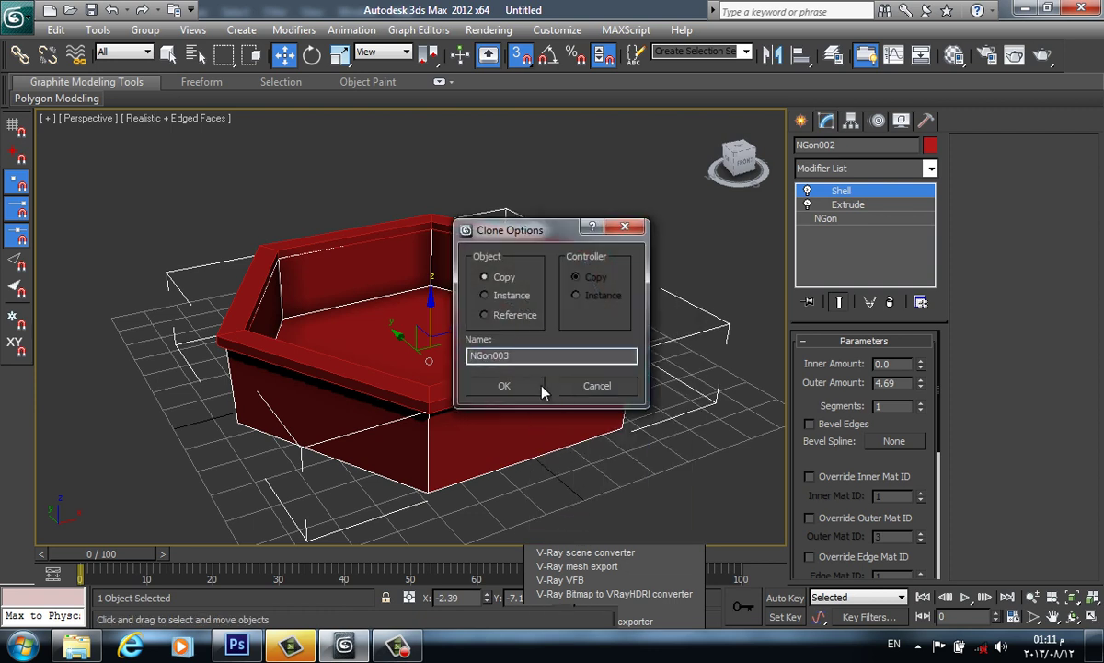
left_click(584, 385)
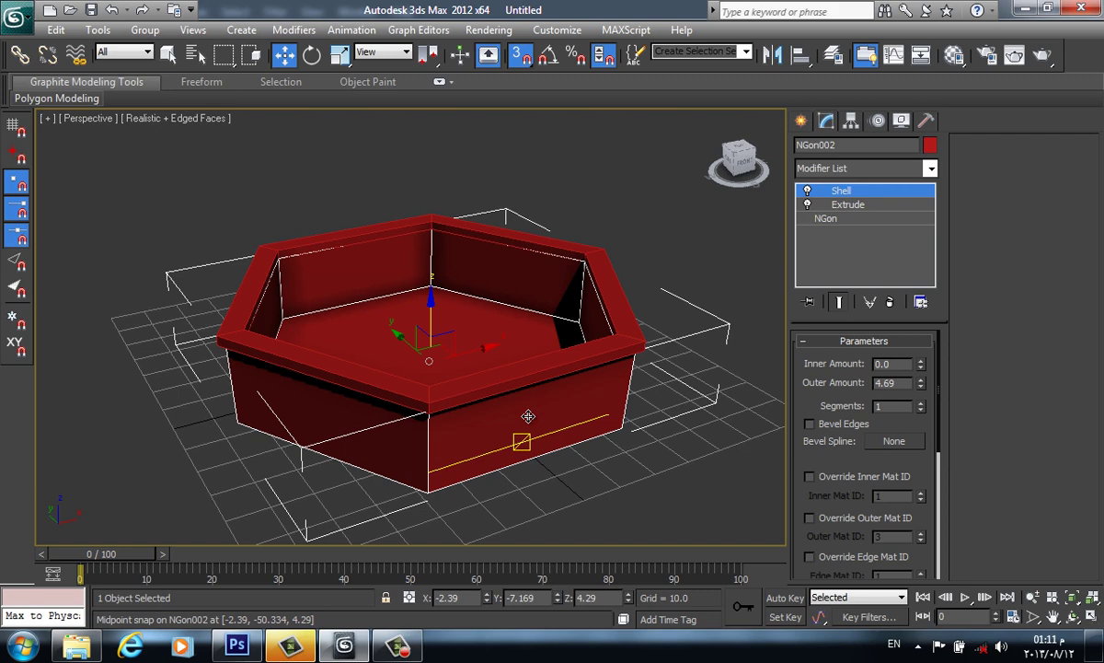
mouse_move(527, 416)
left_mouse_down("shift")
mouse_move(203, 543)
mouse_move(492, 484)
left_mouse_up("shift")
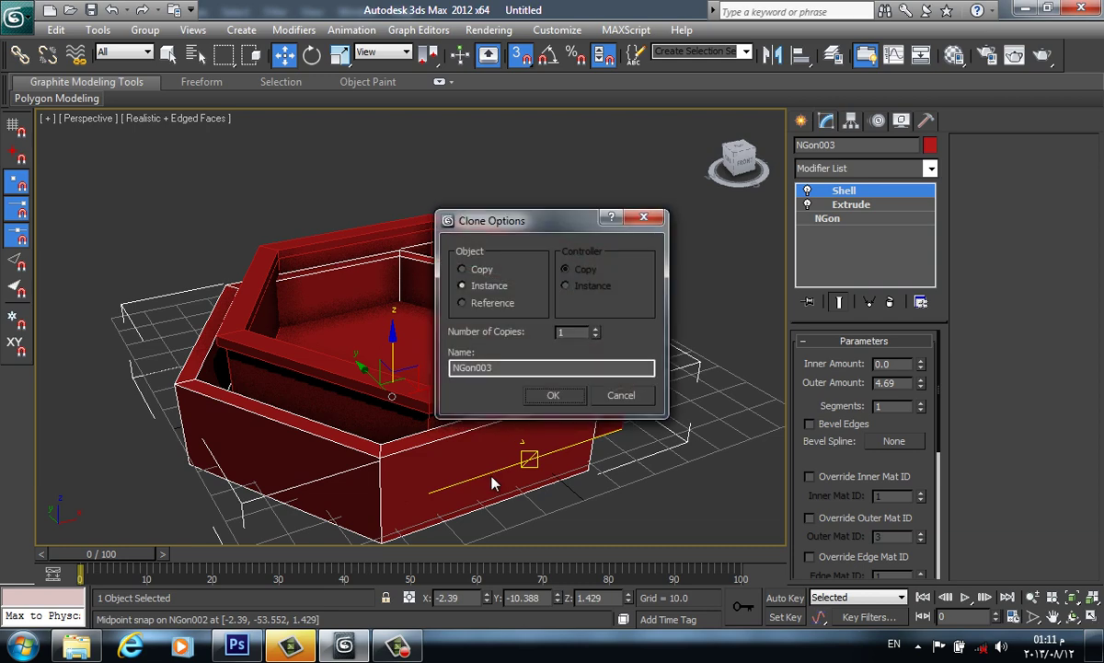
left_click(642, 399)
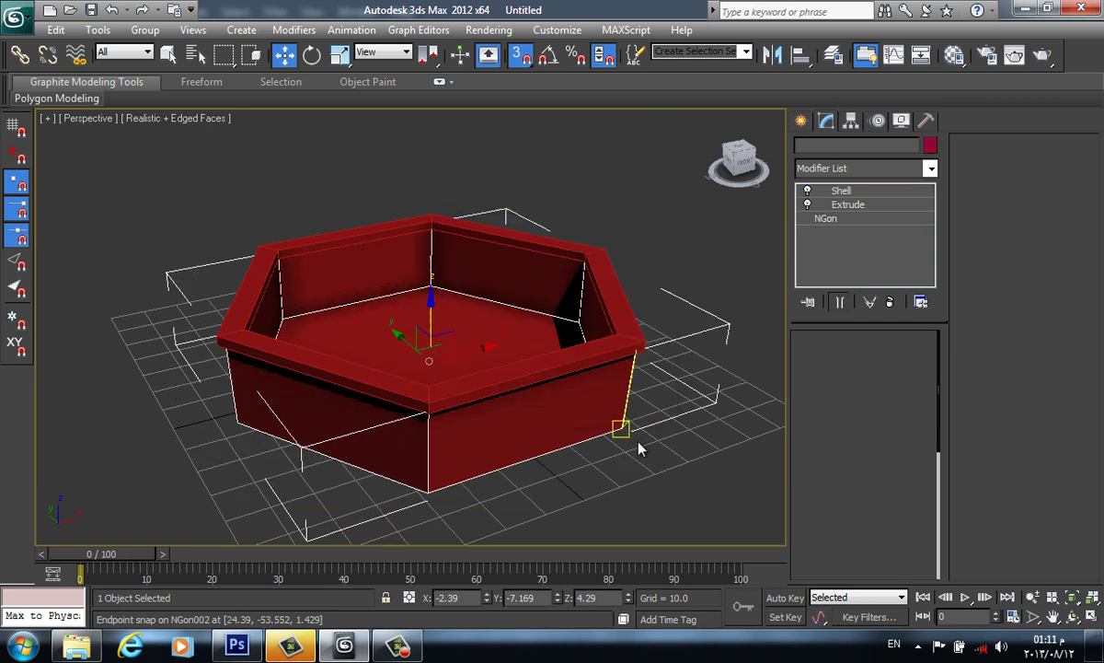
With 3D Snap off, Shift-drag the basin straight up and create an independent Copy.
middle_click_drag(552, 420, 609, 456, "alt")
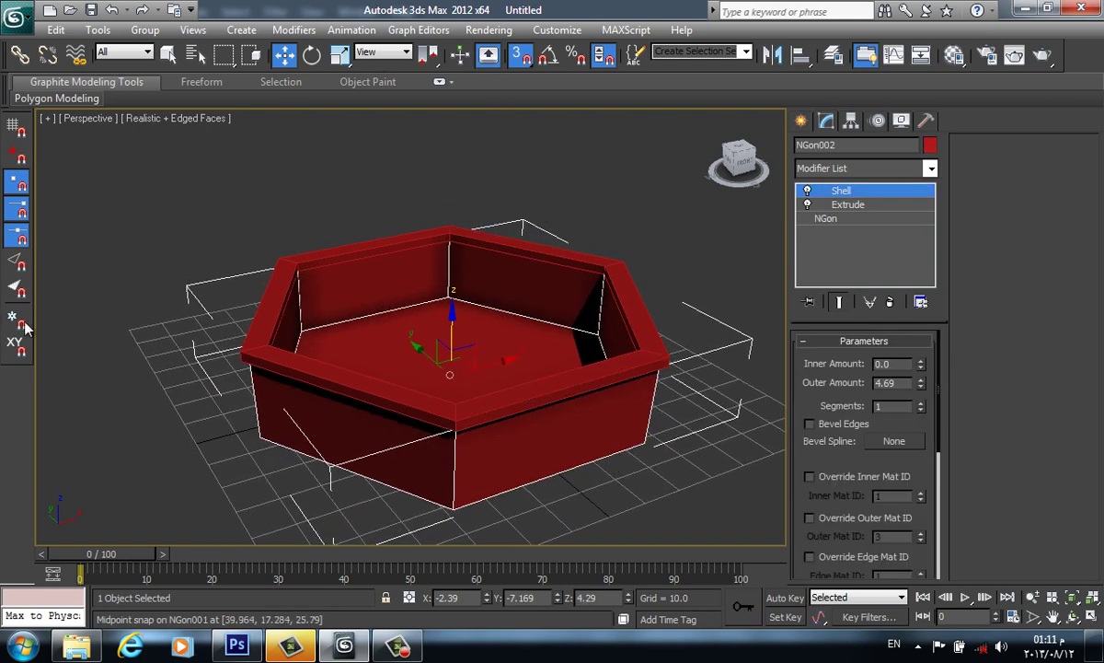
left_click(13, 349)
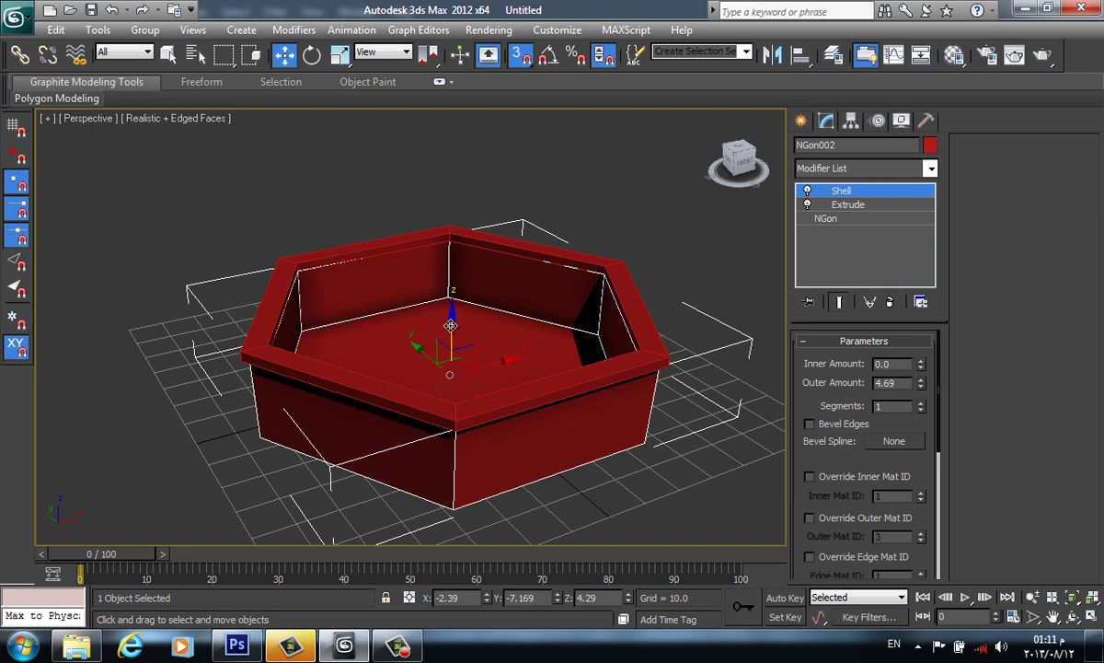
left_click_drag(451, 326, 459, 136, "shift")
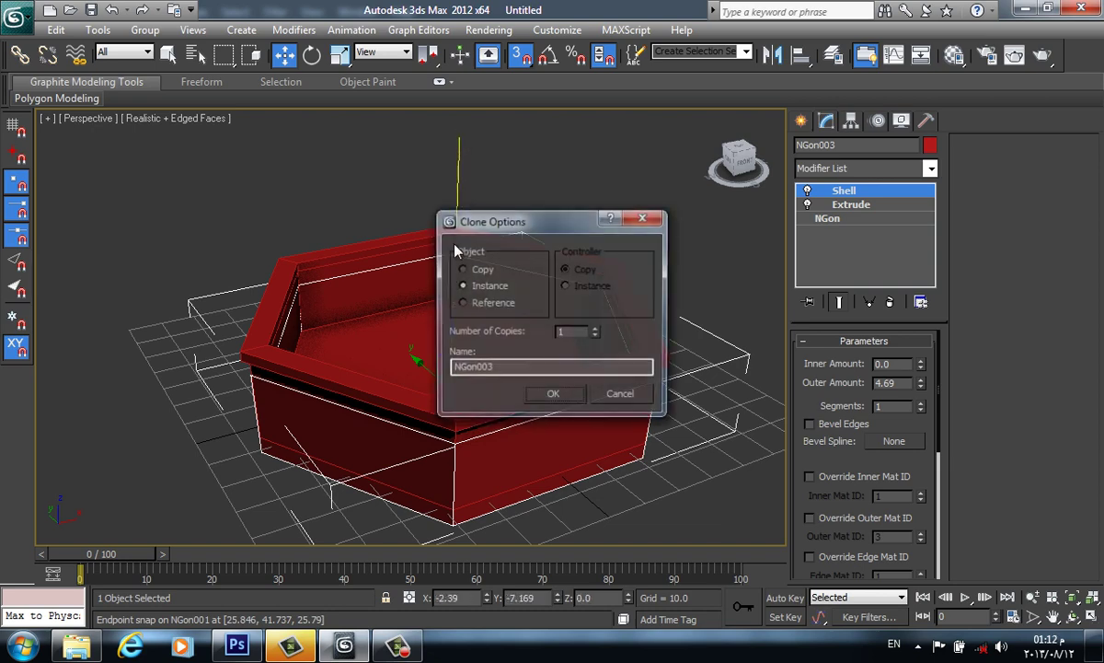
left_click(606, 396)
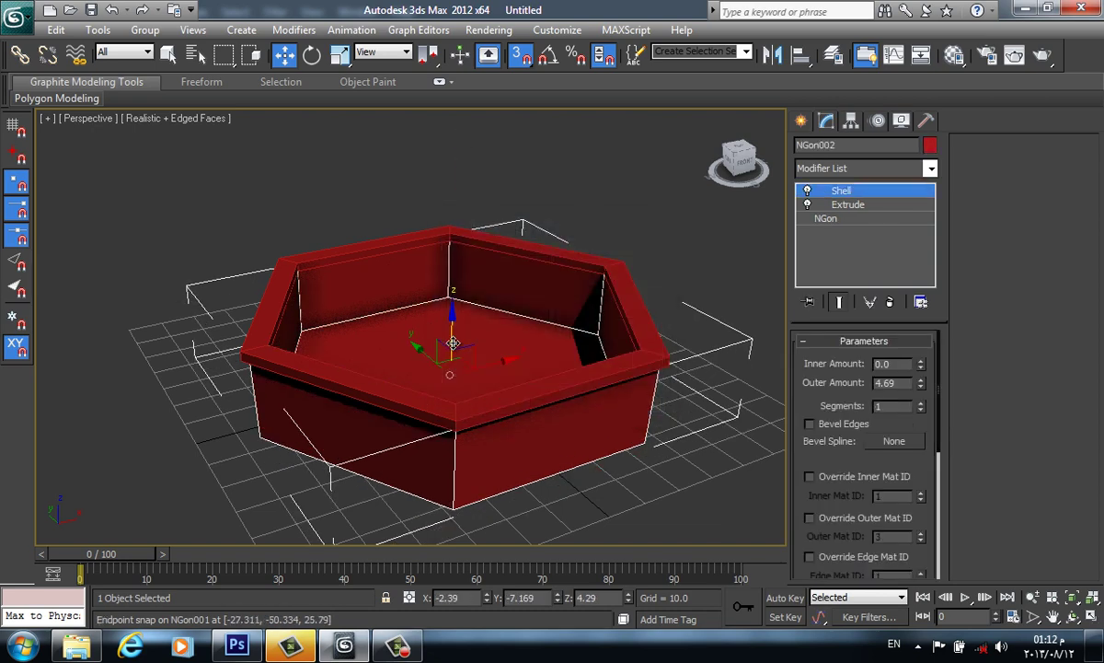
left_click(521, 54)
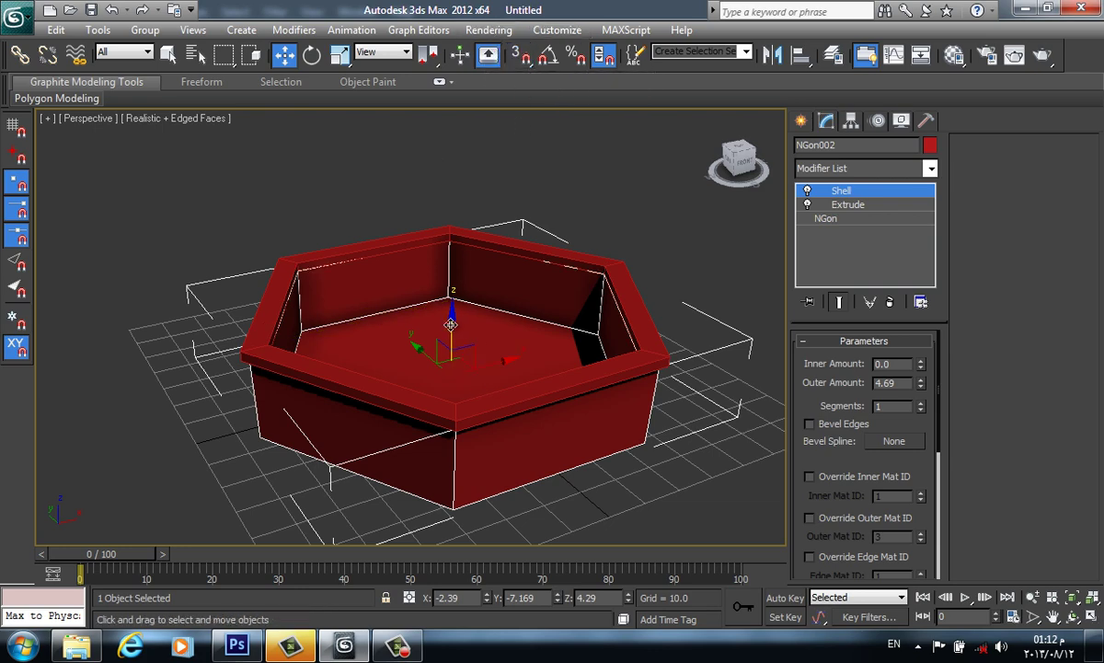
left_click_drag(451, 324, 451, 246, "shift")
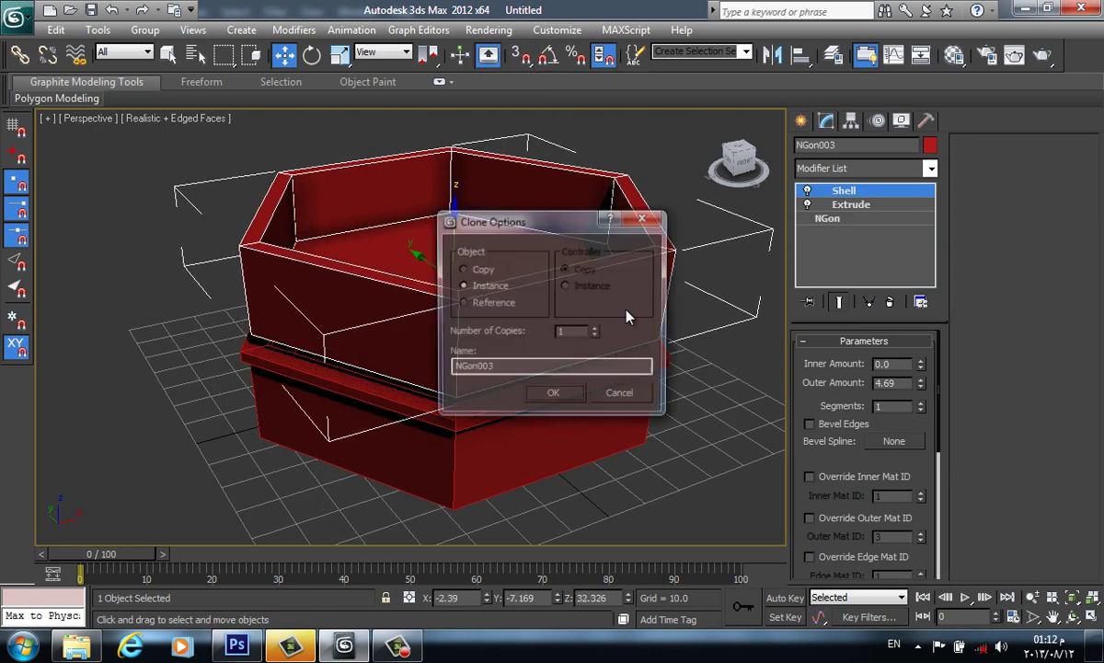
left_click(478, 269)
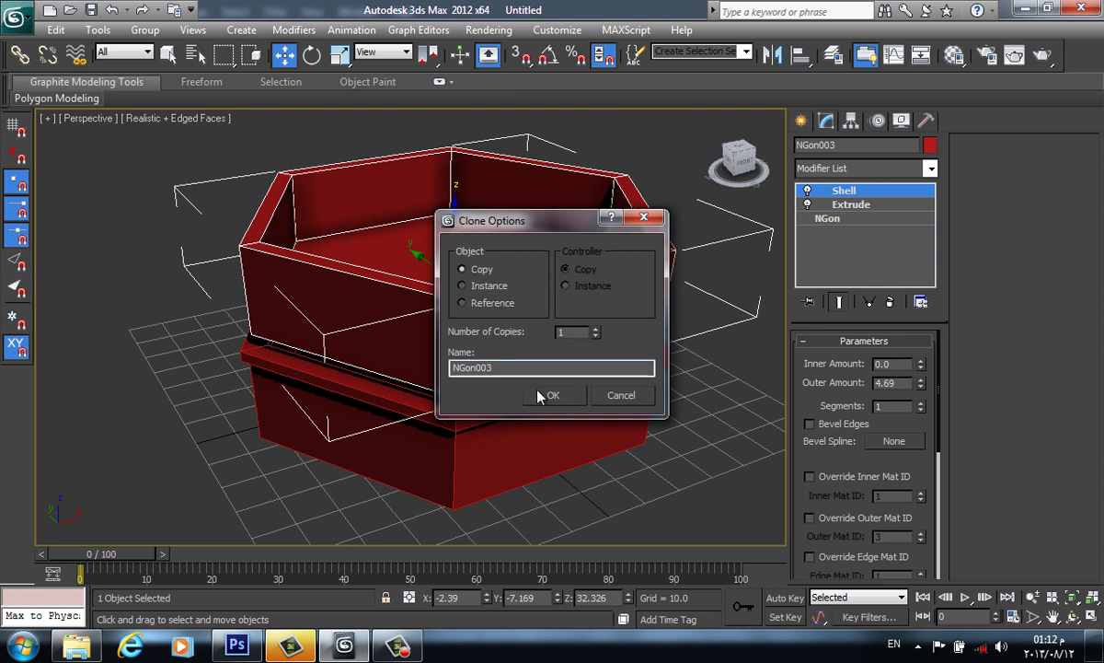
left_click(553, 394)
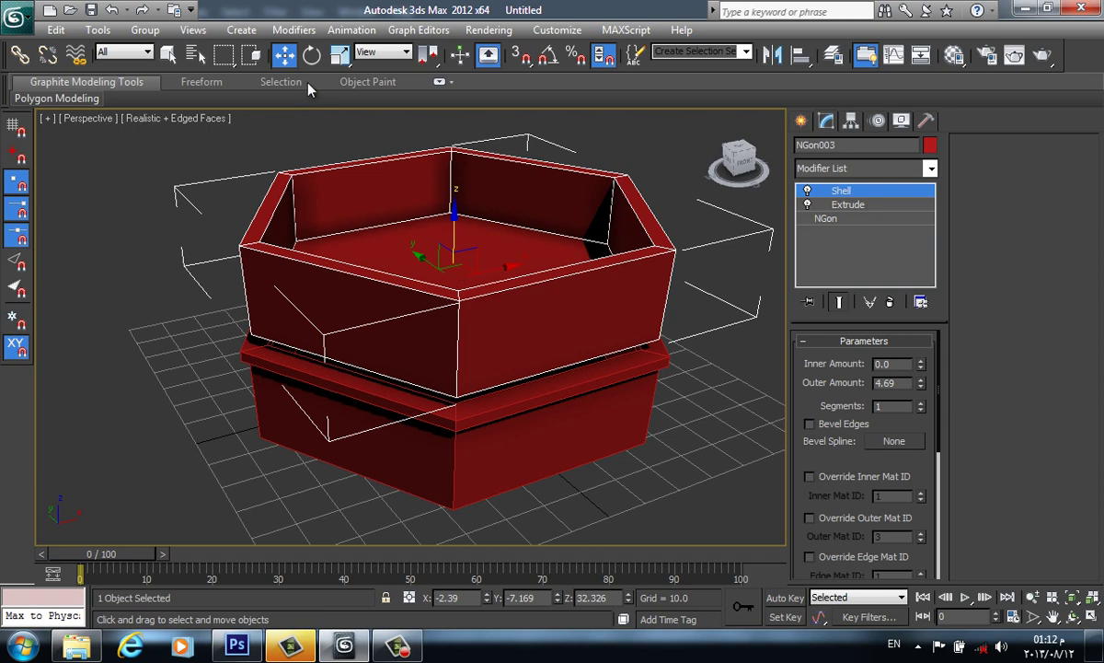
Scale the upper copy down to about a third and flatten it vertically.
left_click(340, 55)
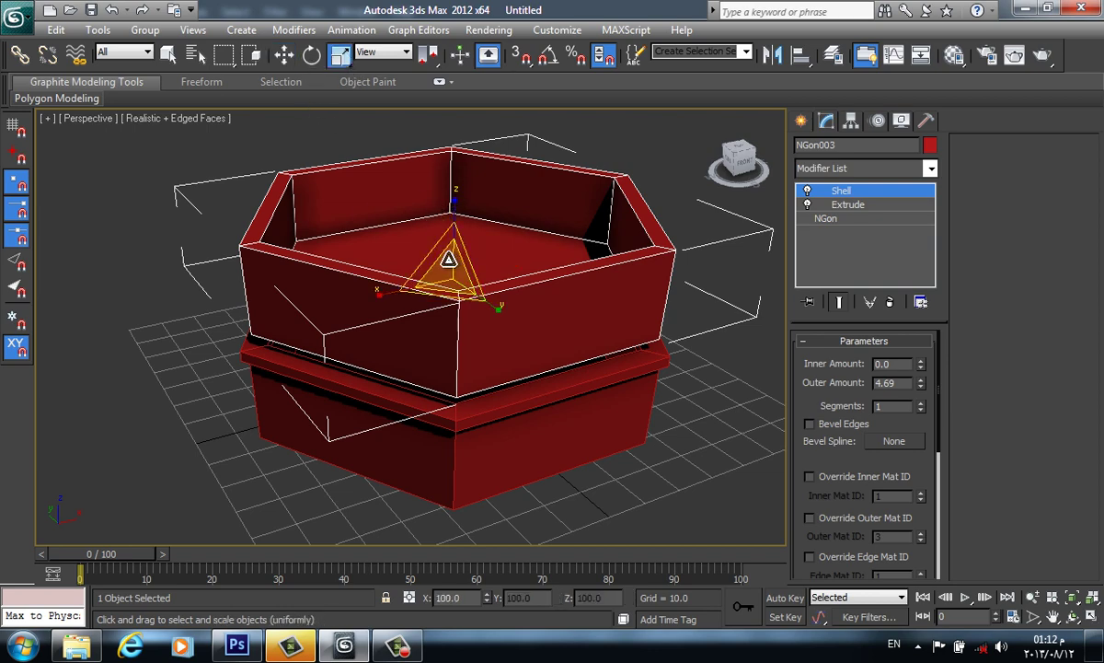
left_click_drag(453, 259, 442, 429)
scroll(480, 385, "up", 2)
scroll(490, 395, "up", 2)
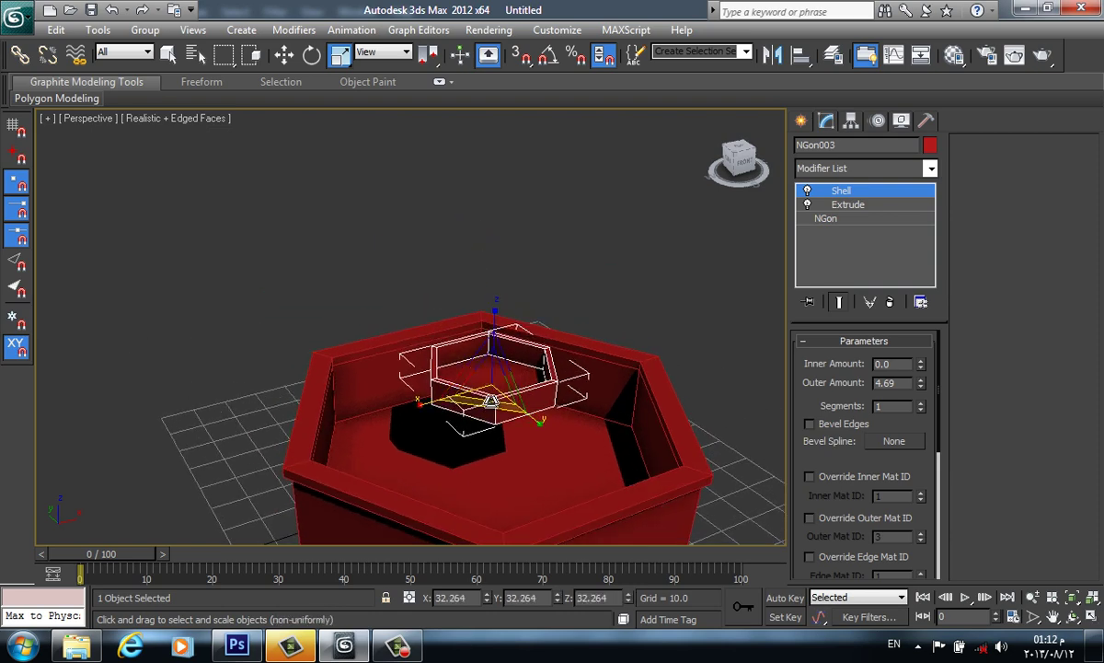
scroll(494, 363, "up", 4)
middle_click_drag(495, 363, 475, 320)
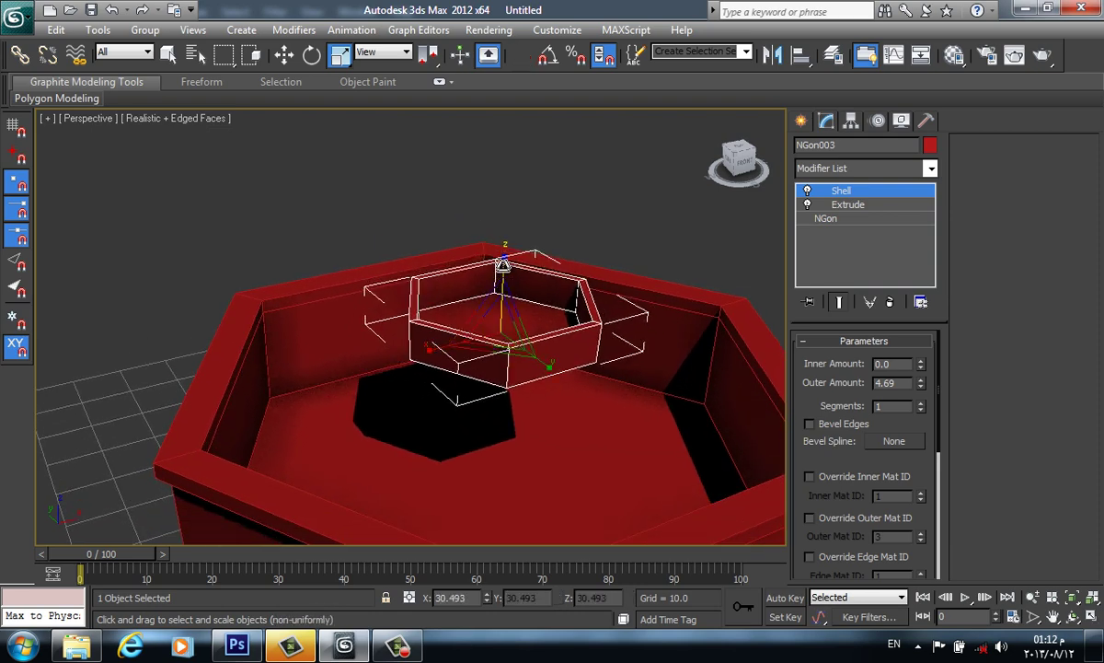
mouse_move(502, 255)
left_mouse_down()
mouse_move(503, 305)
mouse_move(550, 314)
left_mouse_up()
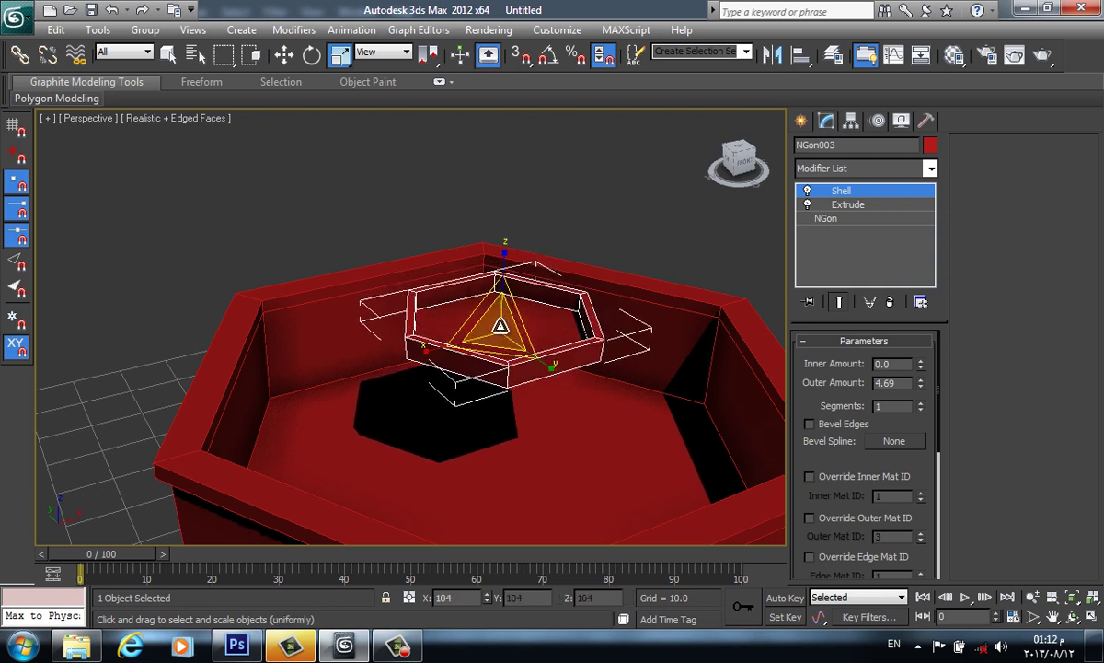
Add a Taper modifier to the copy with Amount 0.22.
left_click(885, 169)
key("t")
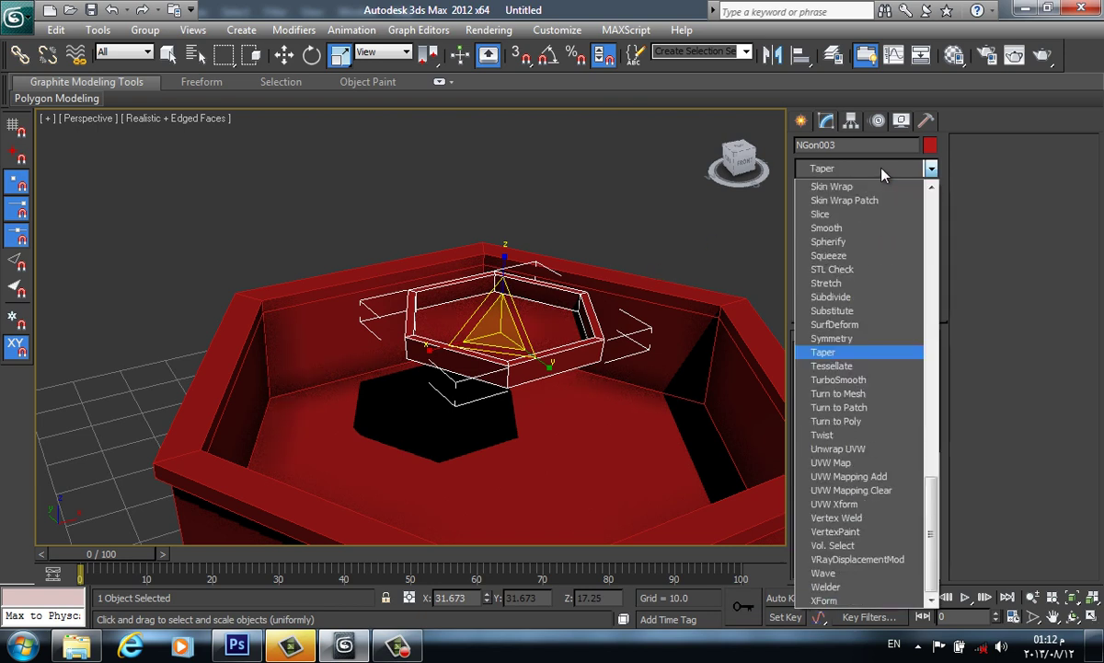
left_click(833, 353)
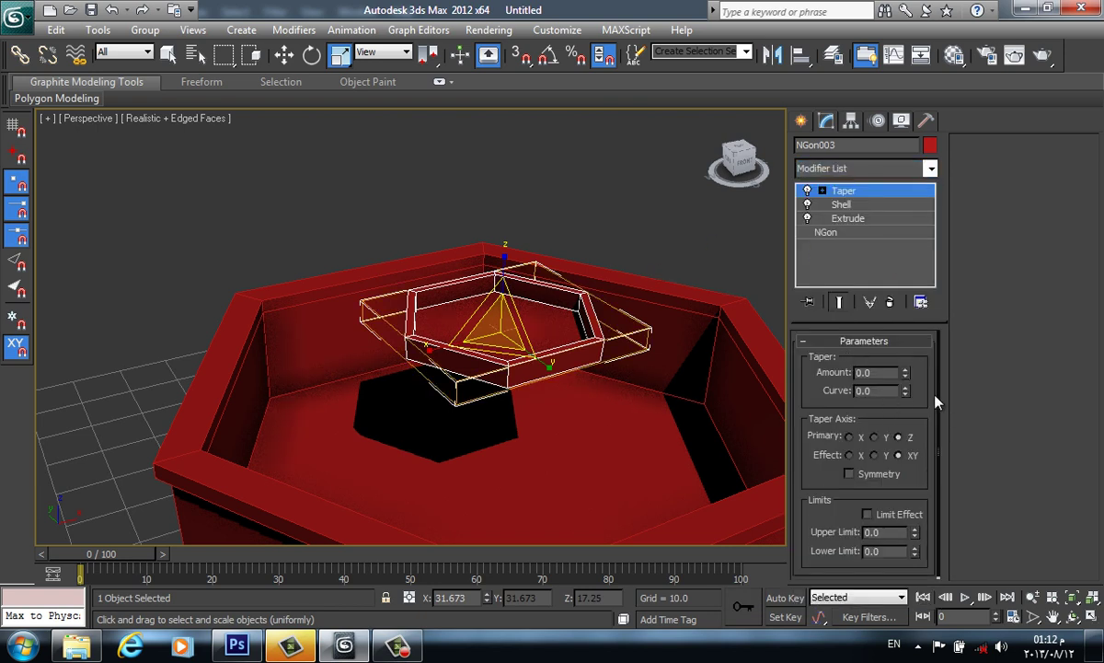
left_click_drag(905, 373, 904, 350)
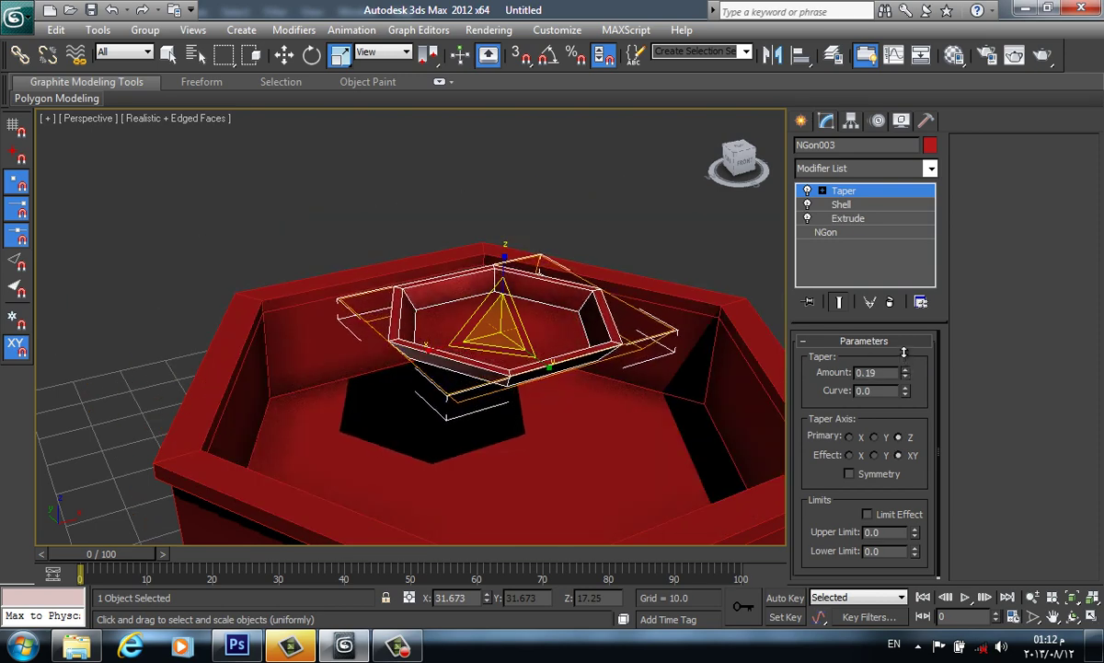
left_click_drag(904, 350, 903, 347)
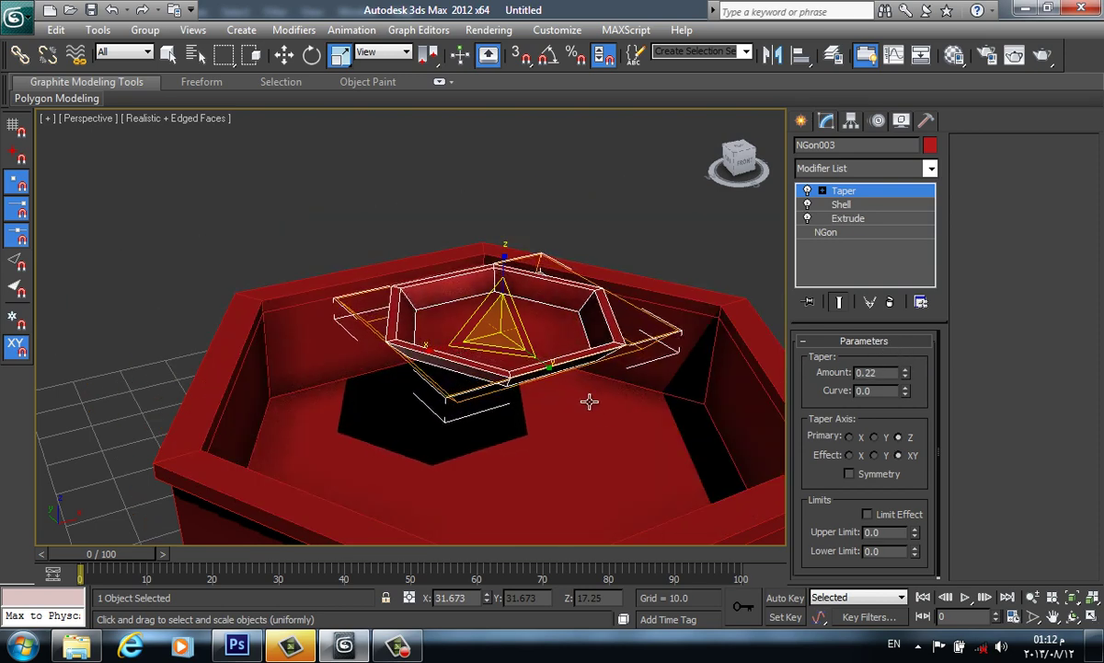
mouse_move(584, 396)
middle_mouse_down()
mouse_move(485, 364)
mouse_move(572, 366)
middle_mouse_up()
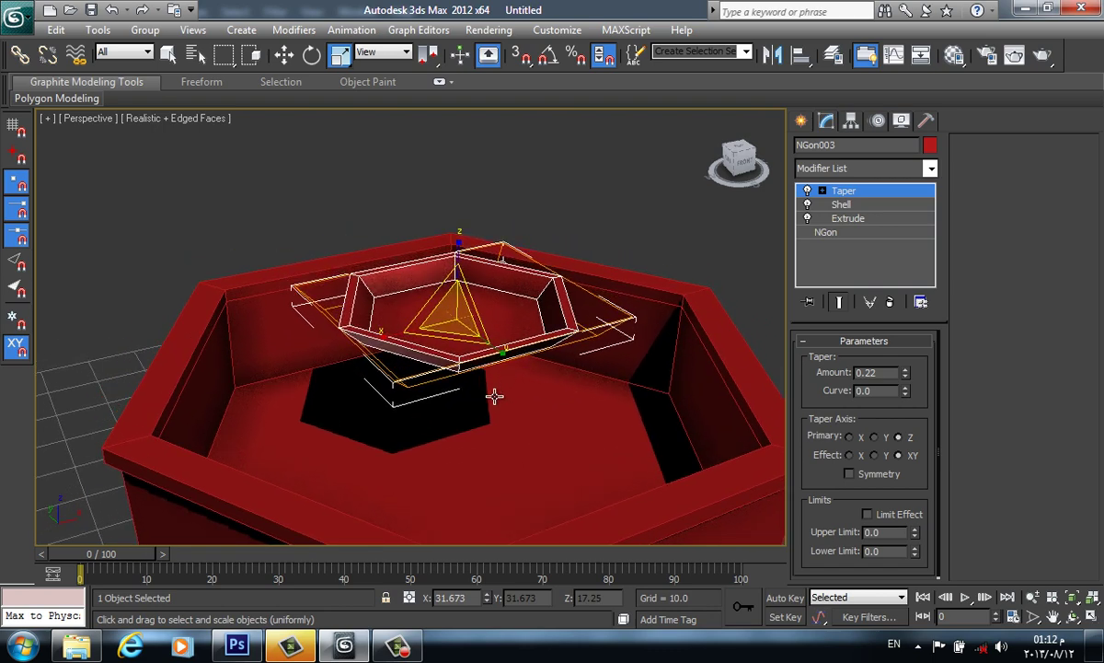
key("r")
Shift-drag the bowl upward to make 2 more copies stacked above it.
left_click(280, 57)
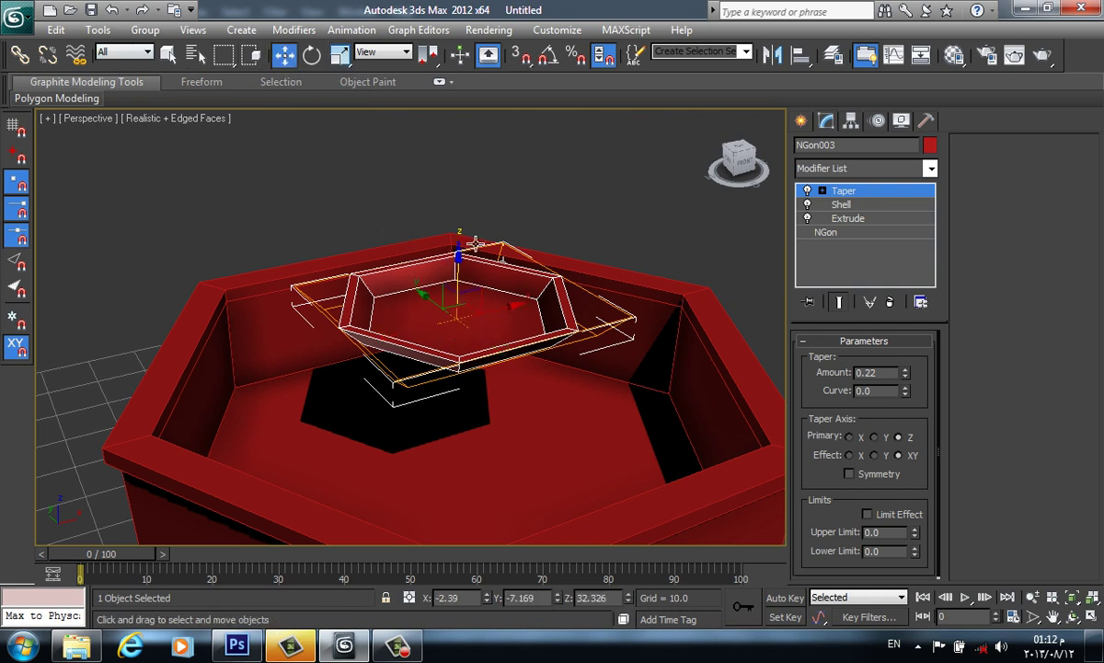
left_click_drag(458, 255, 466, 181, "shift")
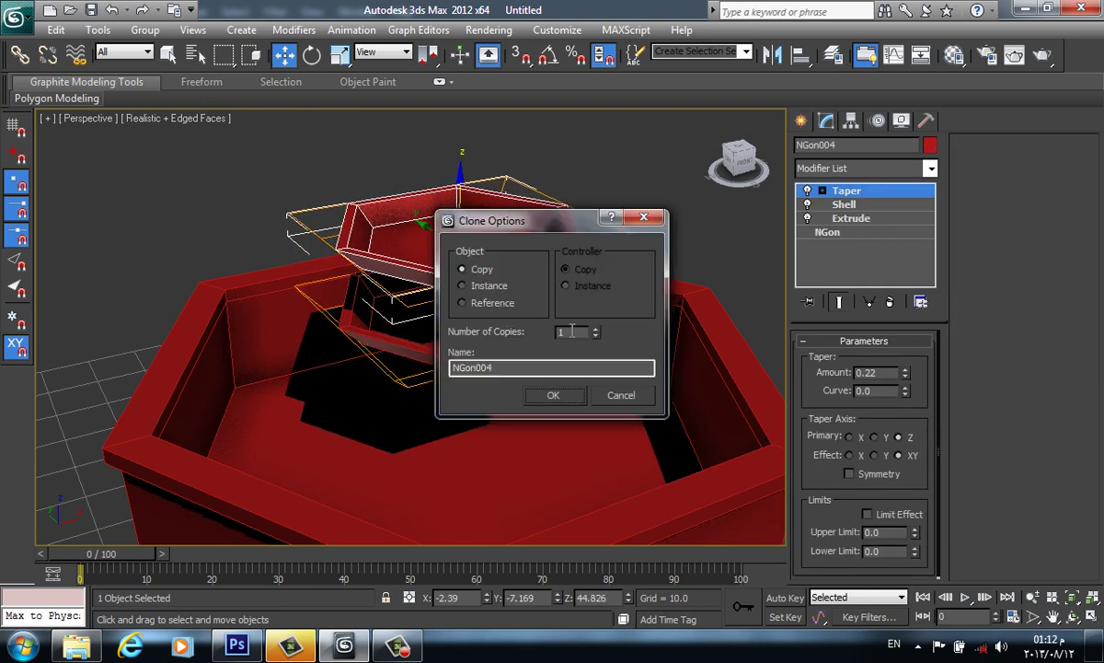
type("2")
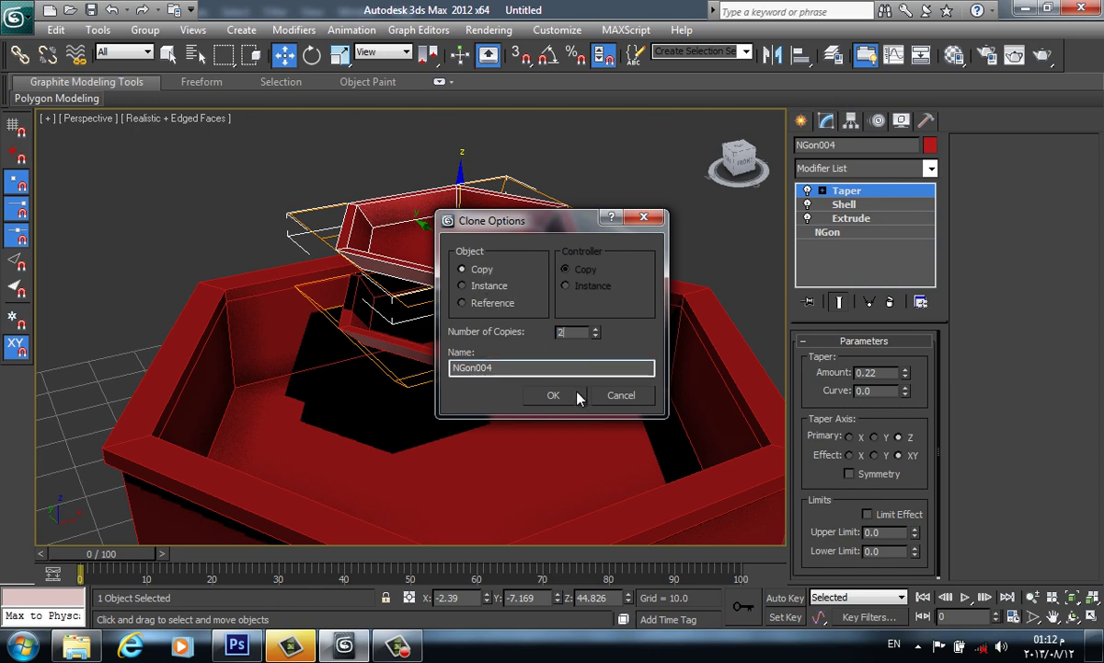
left_click(553, 395)
scroll(644, 394, "down", 5)
scroll(580, 391, "down", 3)
middle_click_drag(557, 394, 541, 437)
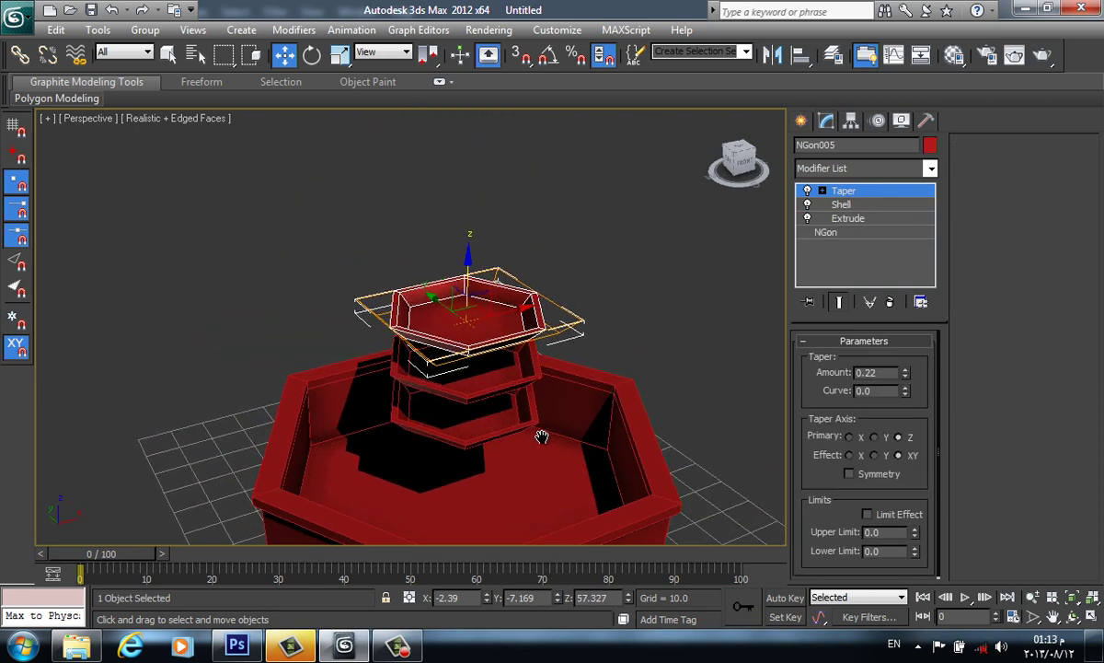
Shrink the middle and top bowls so the tiers step down in size, then deselect.
left_click(501, 383)
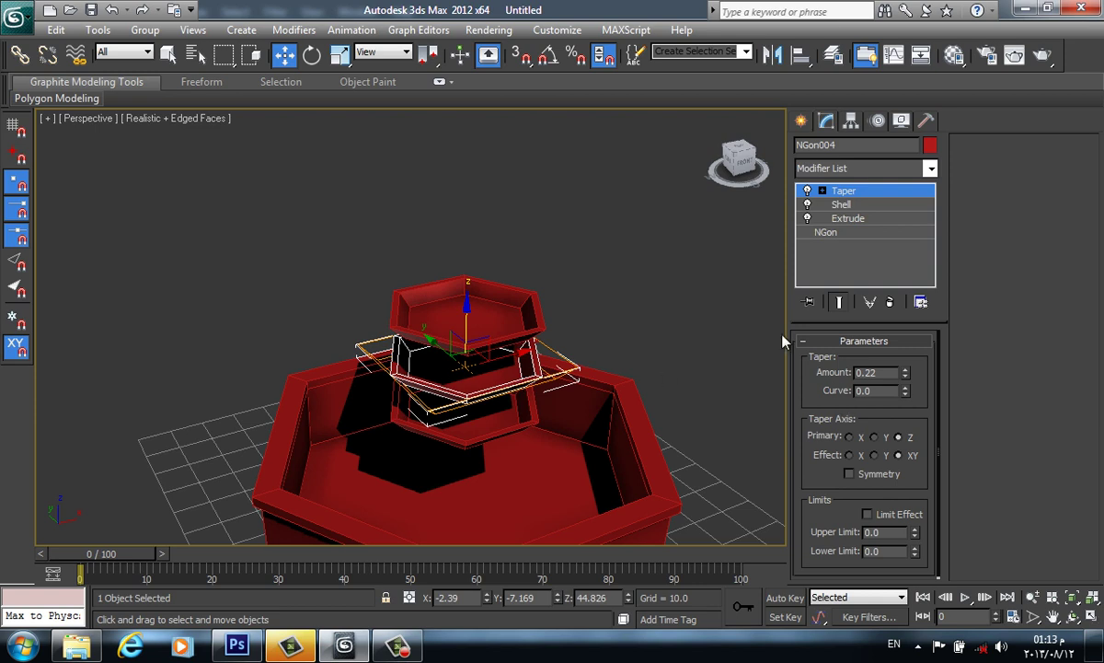
left_click(340, 54)
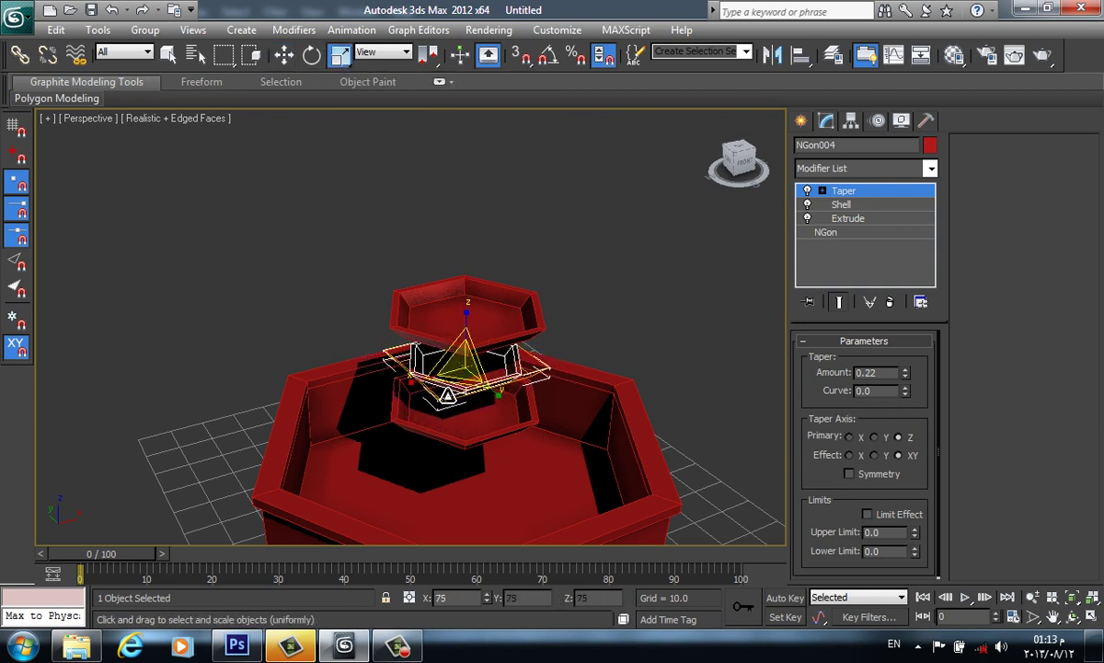
mouse_move(455, 364)
left_mouse_down()
mouse_move(470, 319)
mouse_move(454, 371)
left_mouse_up()
left_click_drag(448, 392, 444, 400)
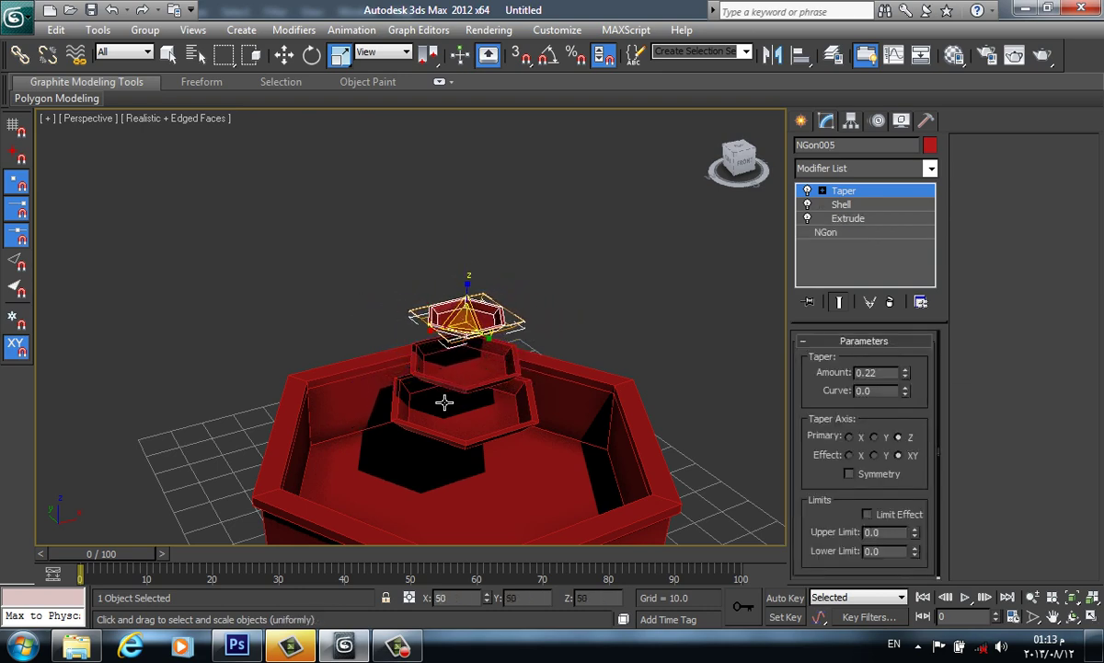
left_click(562, 217)
middle_click_drag(520, 385, 519, 257)
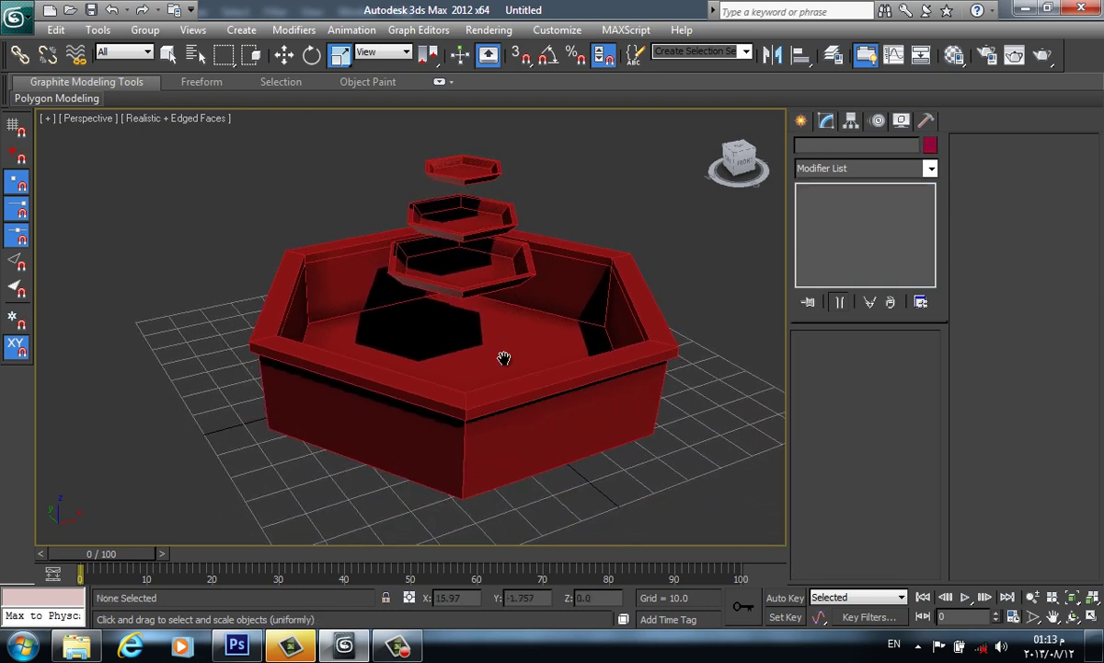
middle_click_drag(506, 360, 522, 382)
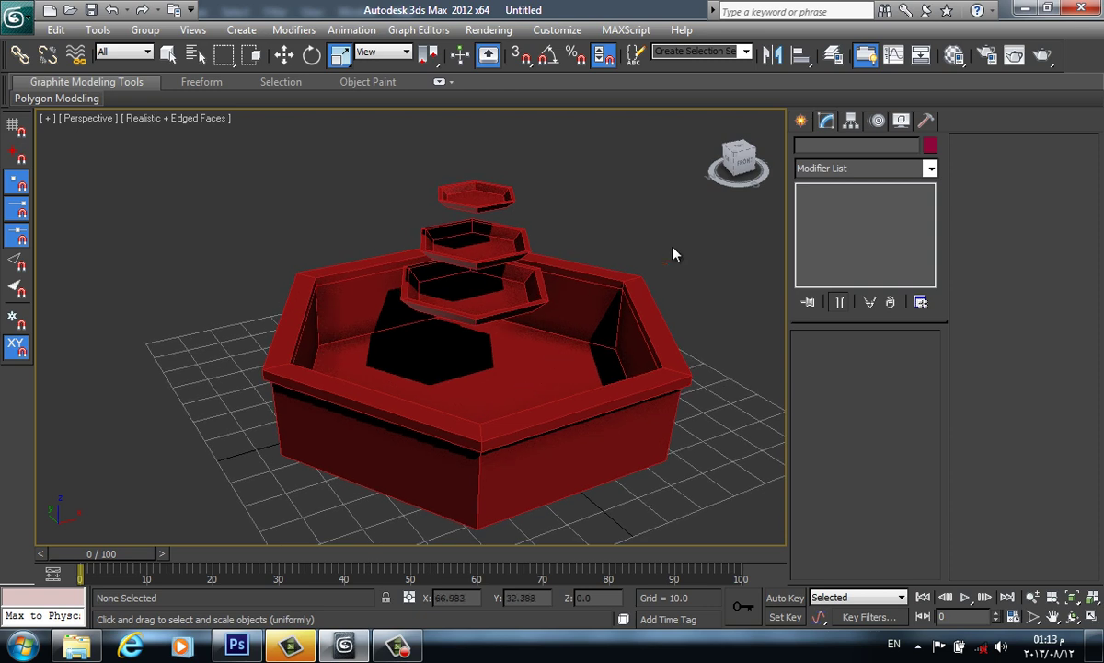
Start an NGon shape from the Create panel, then abandon it.
mouse_move(739, 158)
left_click(801, 123)
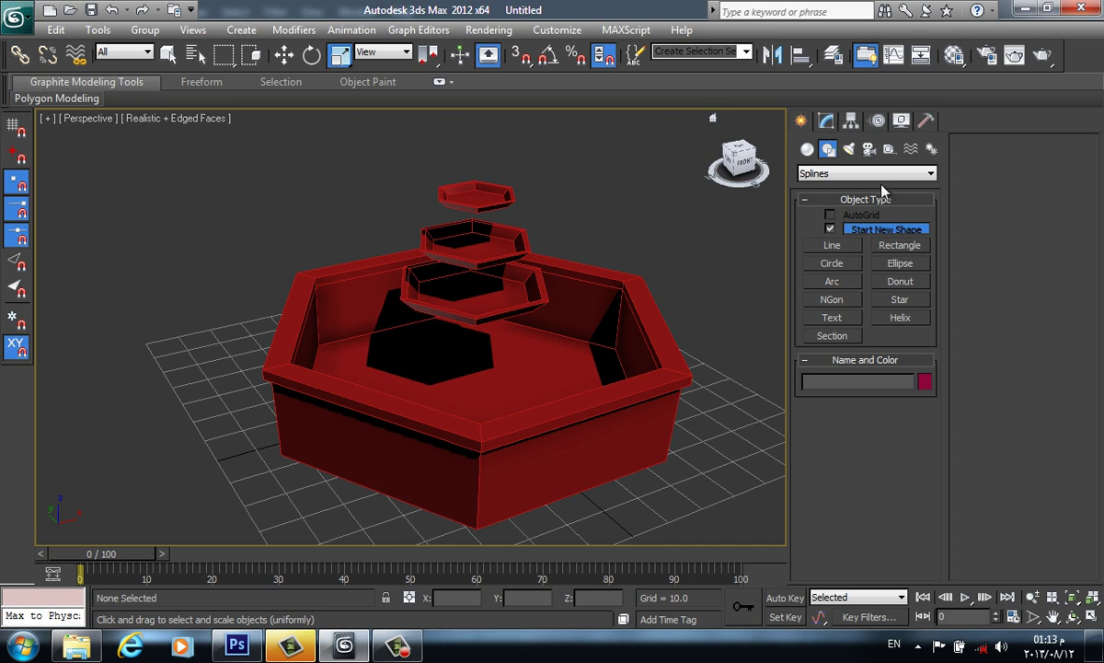
left_click(829, 301)
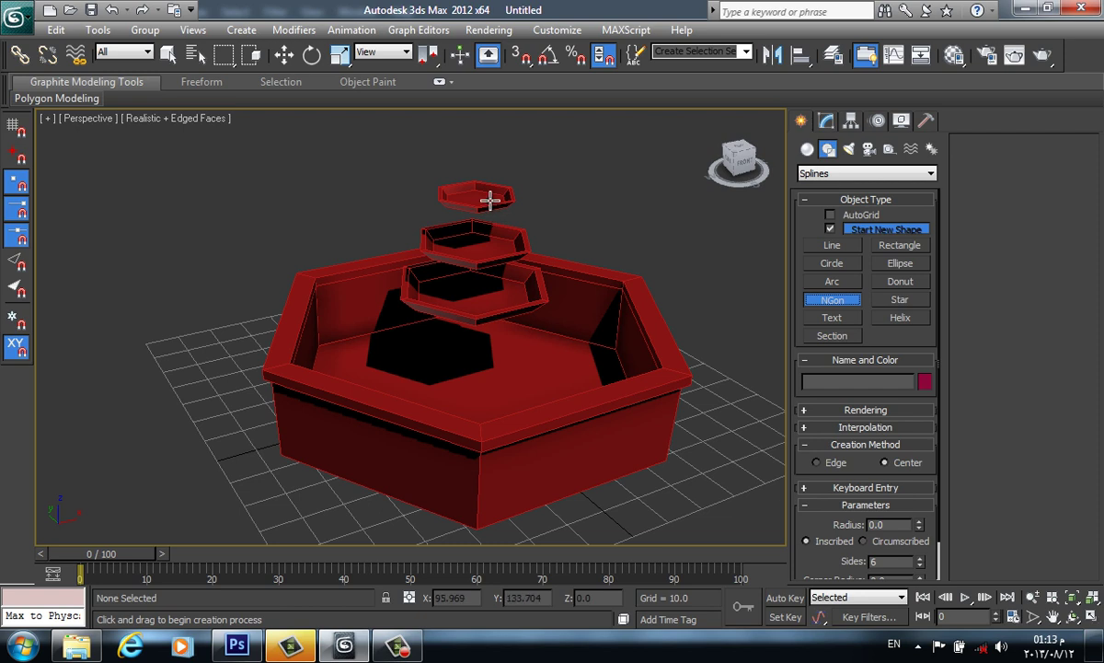
key("r")
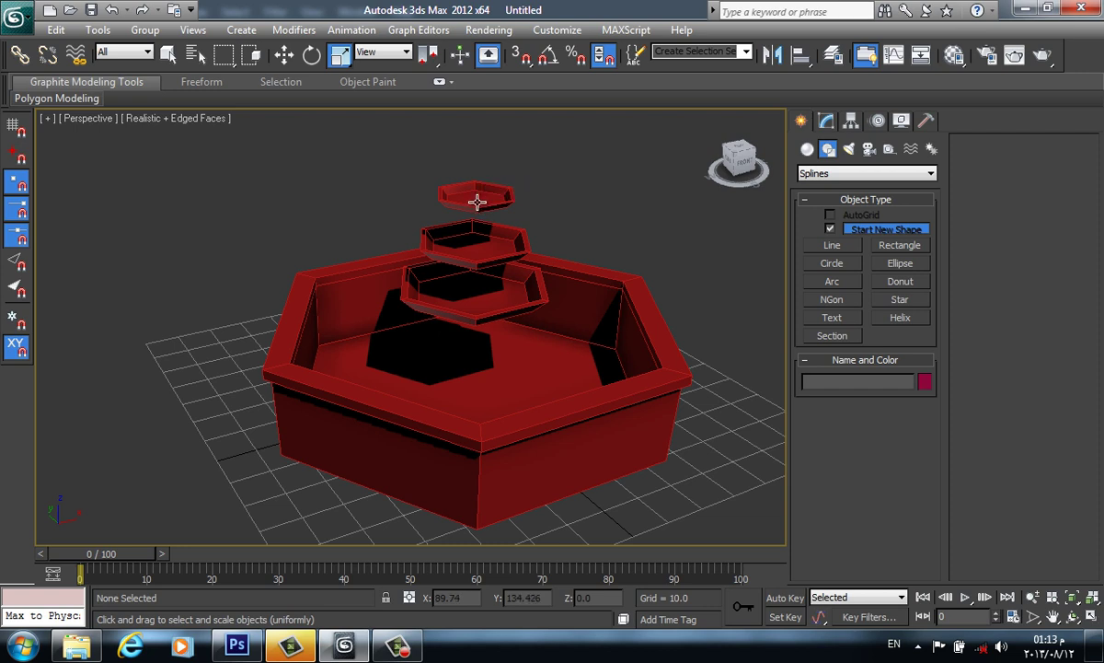
Clone the top bowl as NGon006 and set it on the basin floor, showing its modifier stack.
left_click(476, 200)
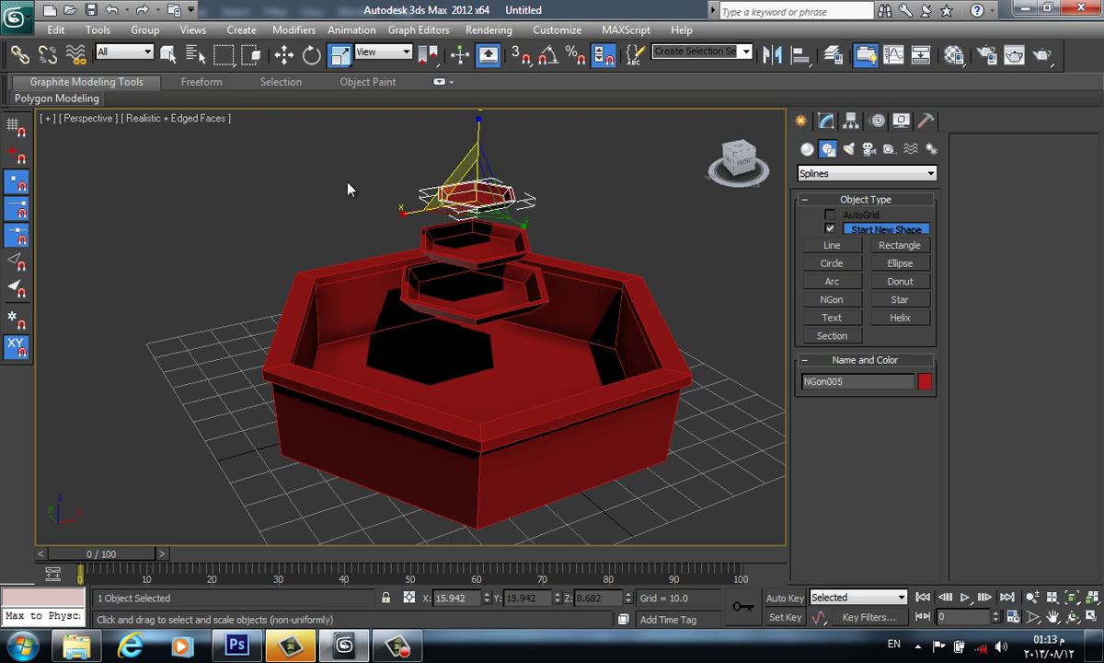
left_click(284, 56)
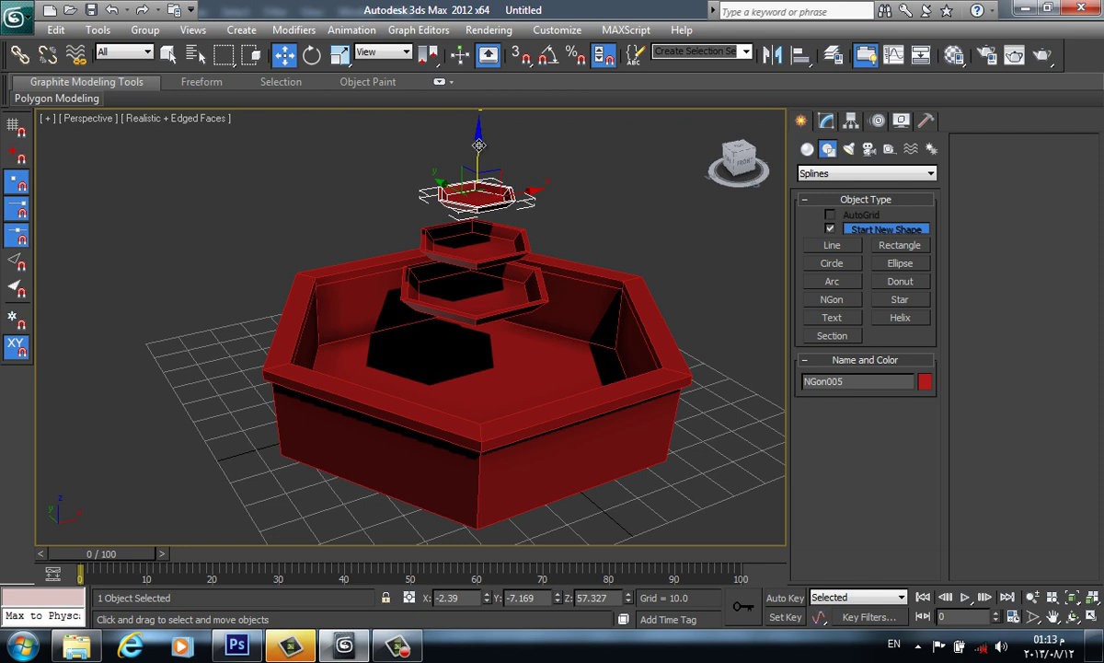
left_click_drag(478, 145, 478, 368, "shift")
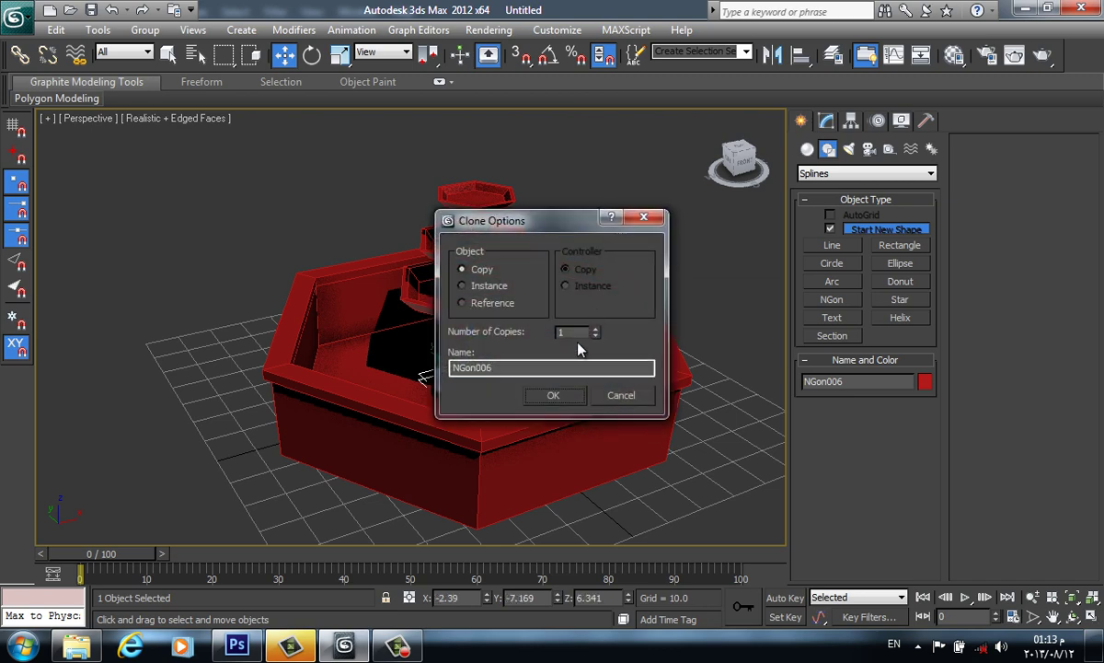
left_click(572, 390)
mouse_move(448, 424)
middle_mouse_down()
mouse_move(497, 446)
mouse_move(488, 463)
middle_mouse_up()
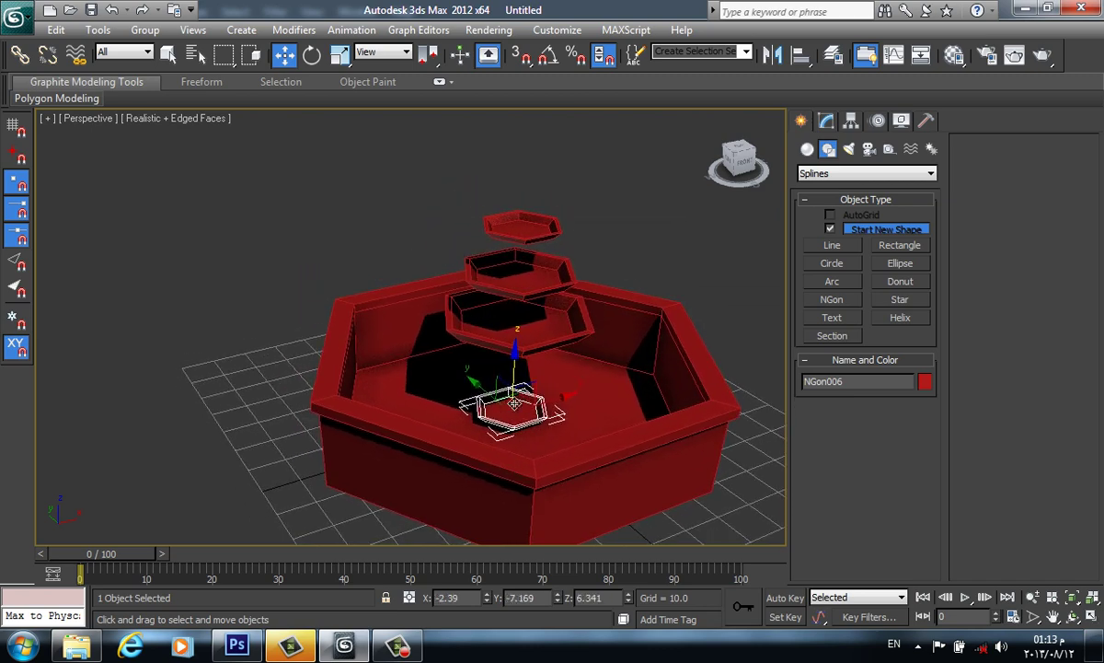
left_click_drag(516, 372, 518, 378)
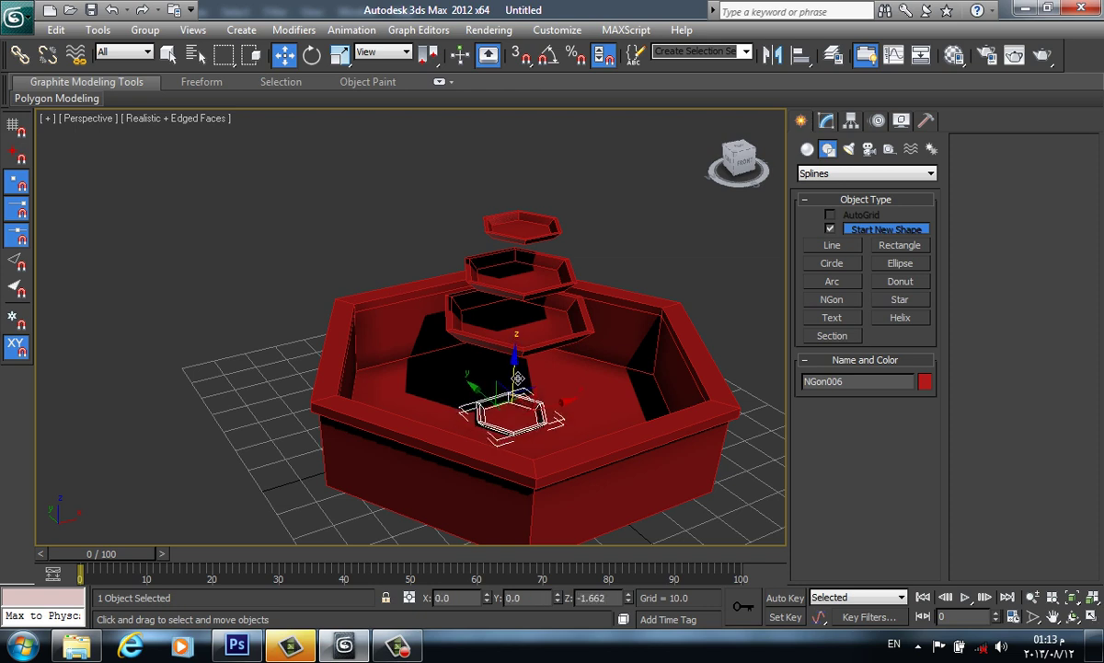
middle_click_drag(555, 399, 589, 405, "alt")
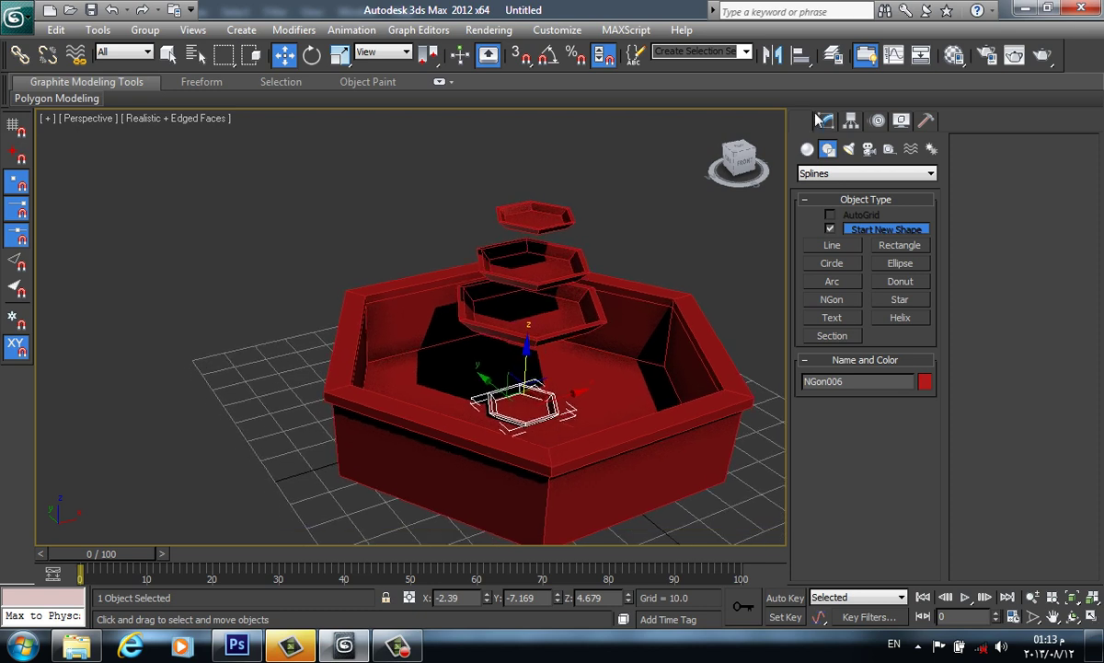
left_click(834, 124)
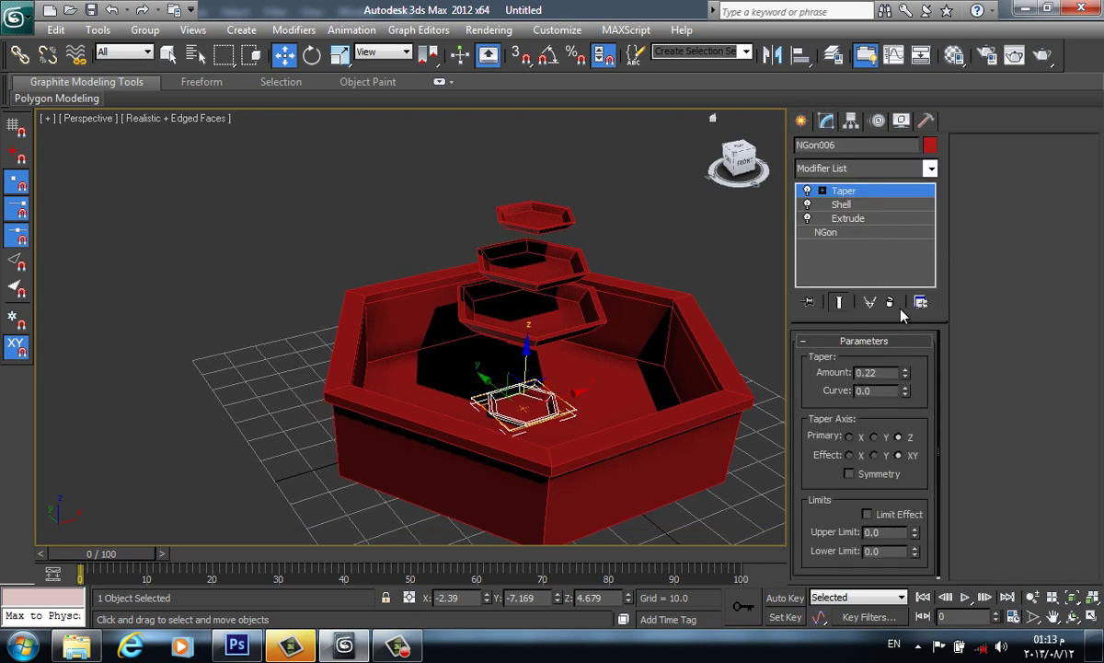
Delete the Extrude, Taper and Shell modifiers from the copied hexagon's stack.
right_click(839, 218)
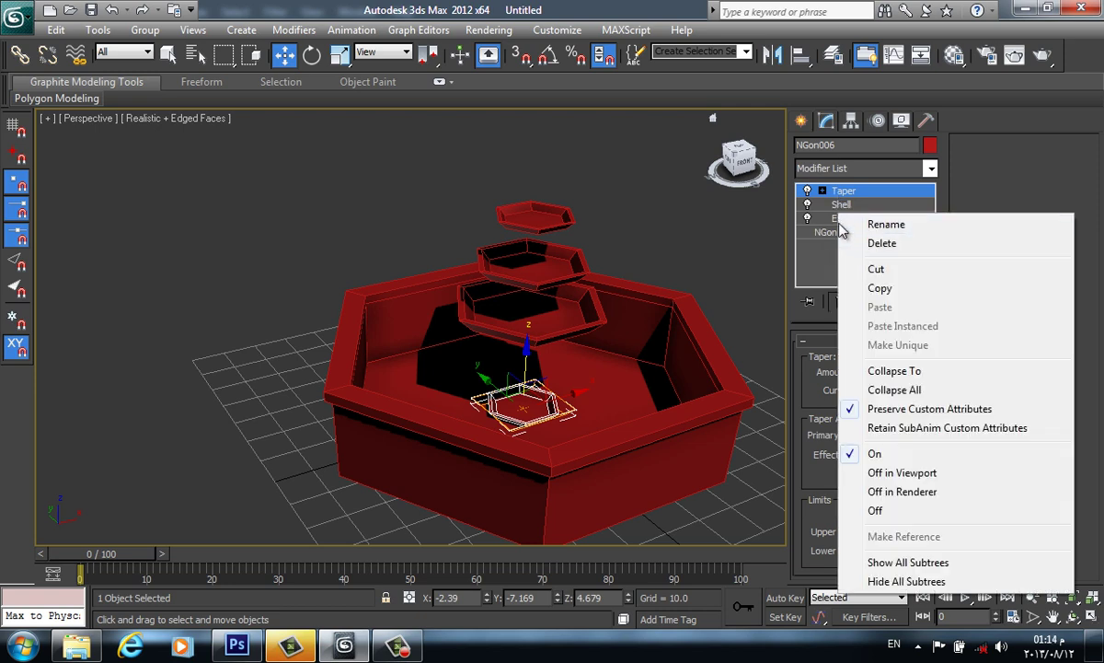
left_click(855, 244)
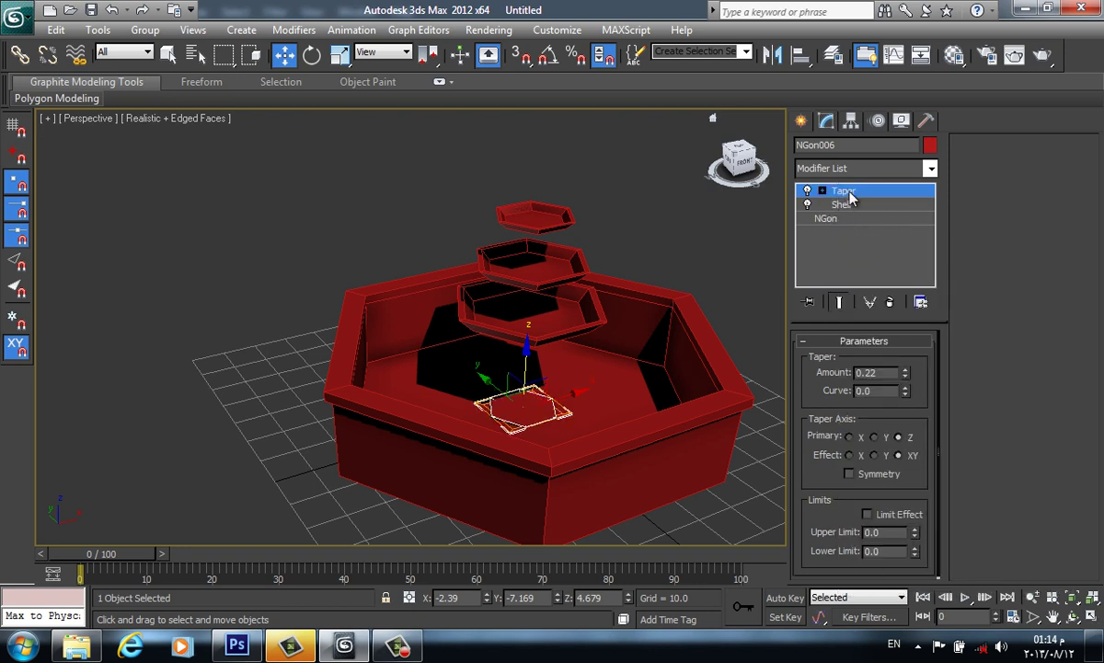
left_click(887, 302)
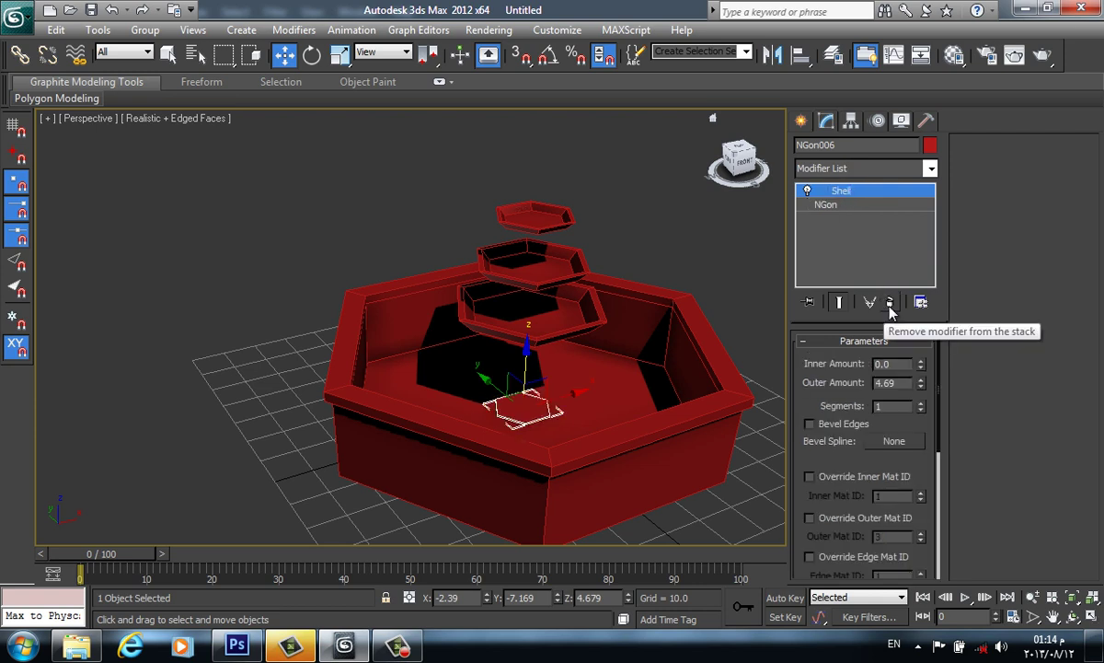
left_click(888, 301)
Set the bare NGon's radius to 30.902, leaving interpolation steps at 8.
middle_click_drag(674, 310, 680, 290)
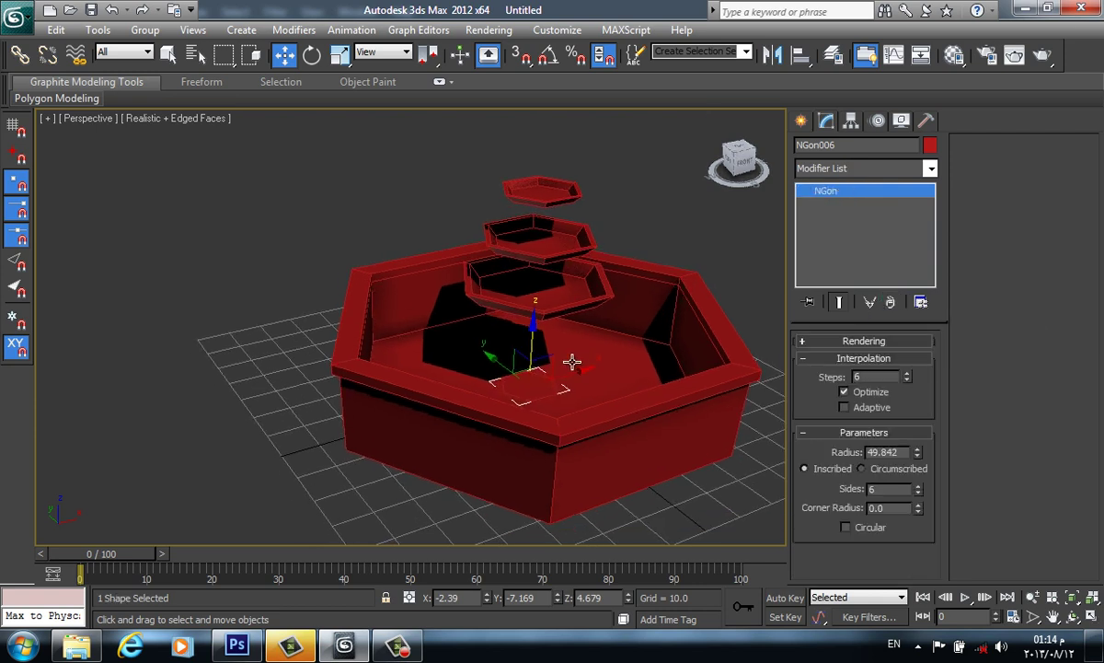
middle_click_drag(564, 345, 569, 327)
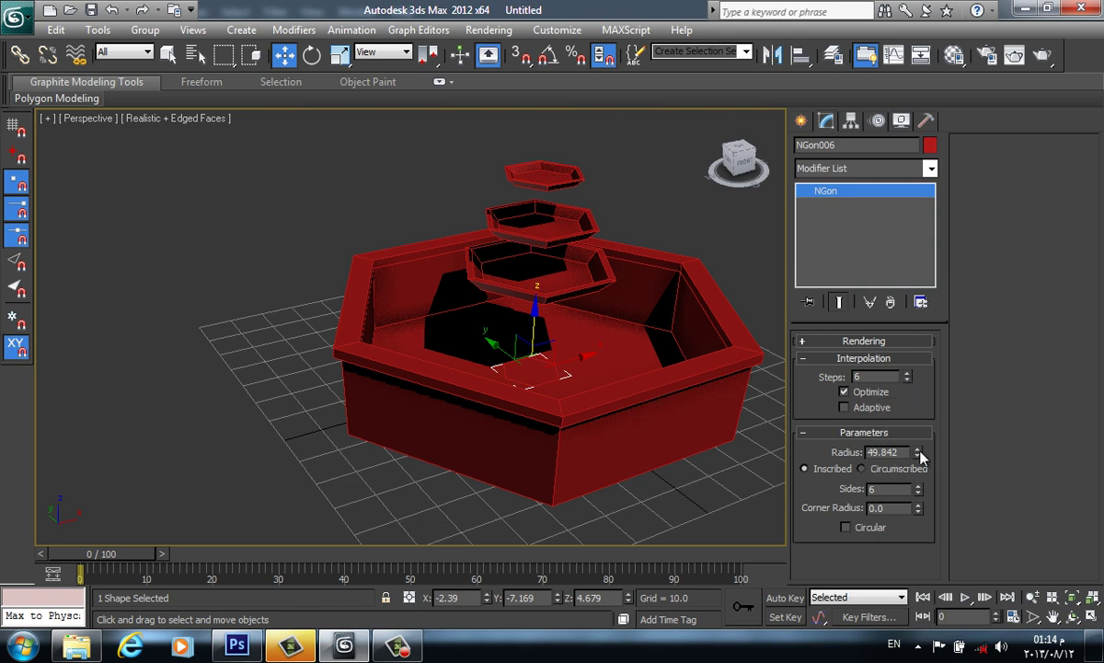
mouse_move(918, 452)
left_mouse_down()
mouse_move(917, 489)
mouse_move(911, 442)
left_mouse_up()
left_click_drag(907, 376, 898, 276)
left_click_drag(907, 383, 909, 416)
Add a Bevel modifier to the hexagon and set its Segments to 11.
left_click(865, 170)
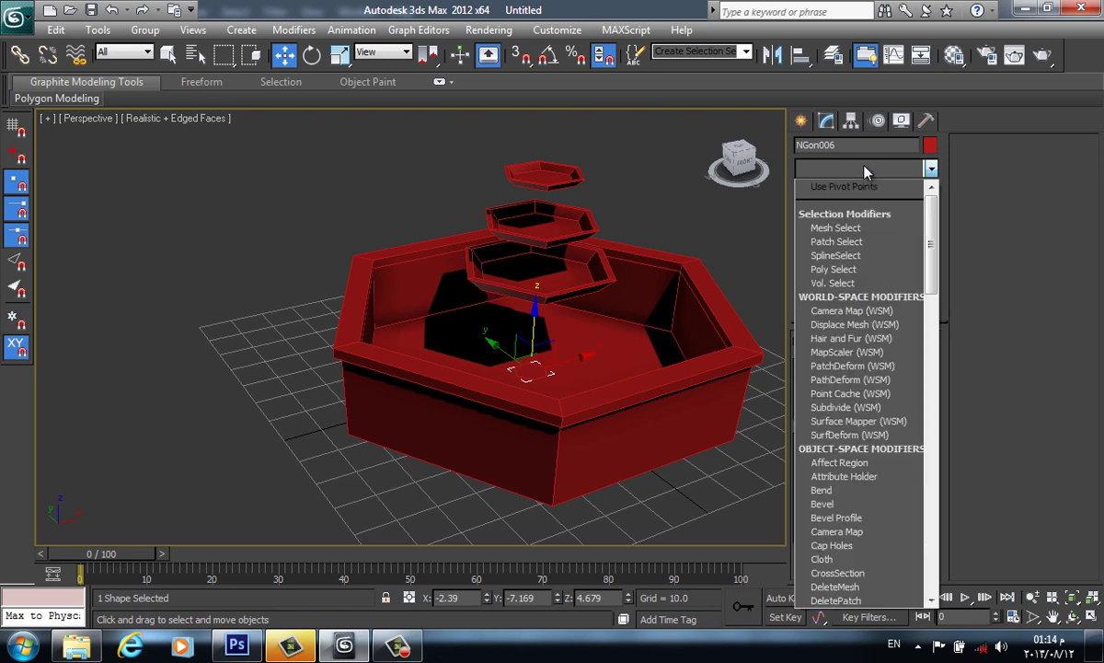
type("b")
left_click(865, 199)
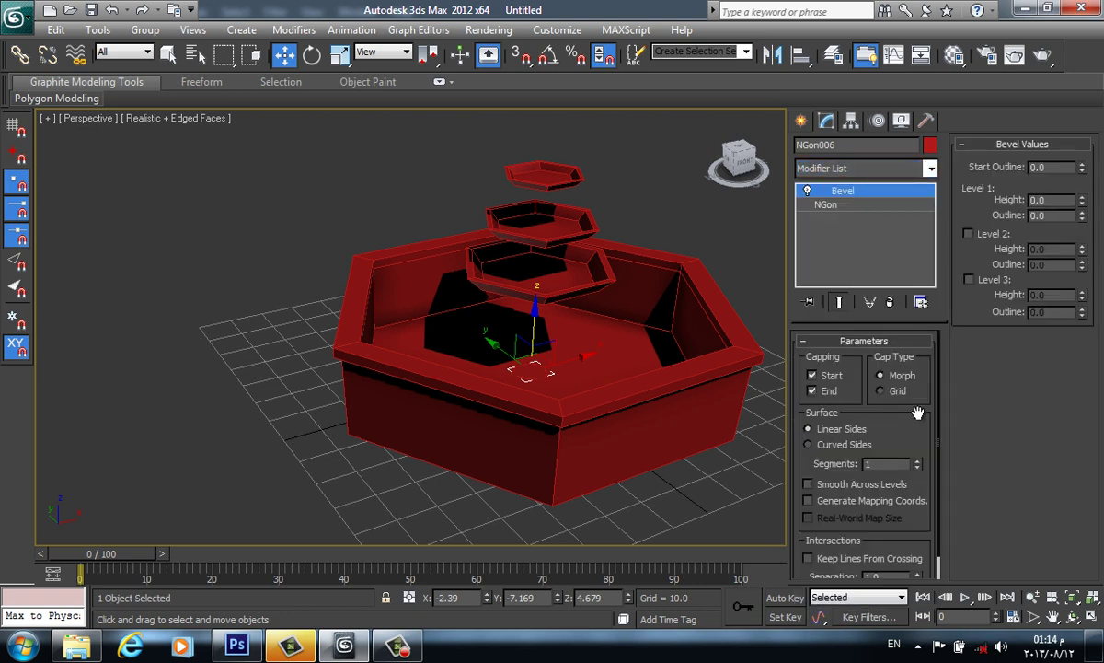
double_click(917, 464)
middle_click_drag(548, 375, 533, 375)
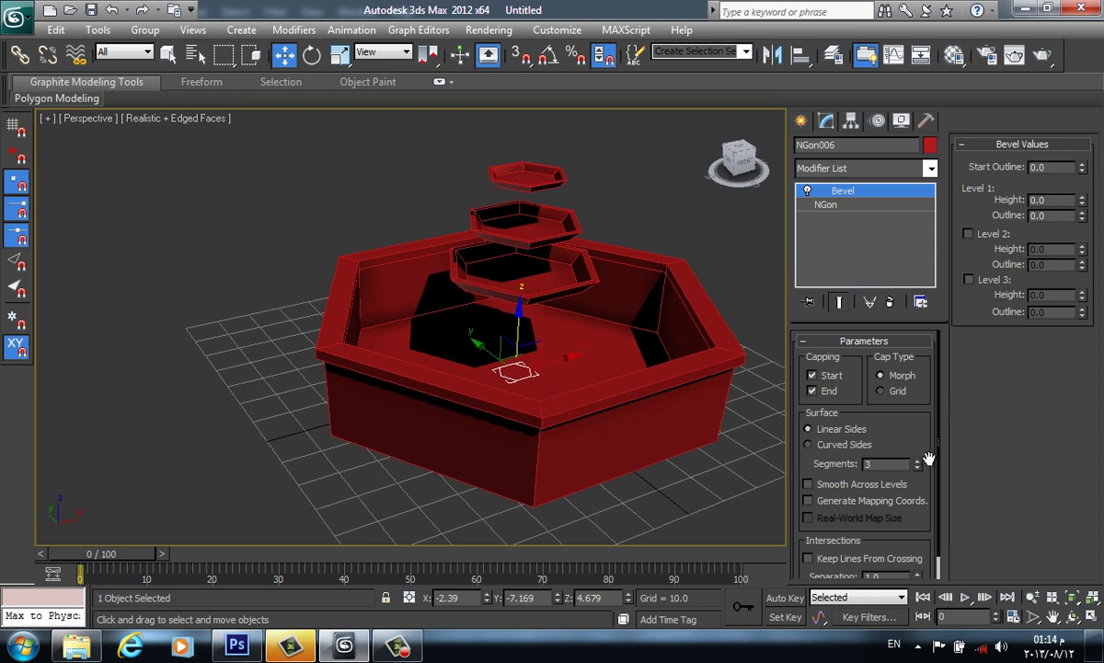
scroll(880, 441, "down", 1)
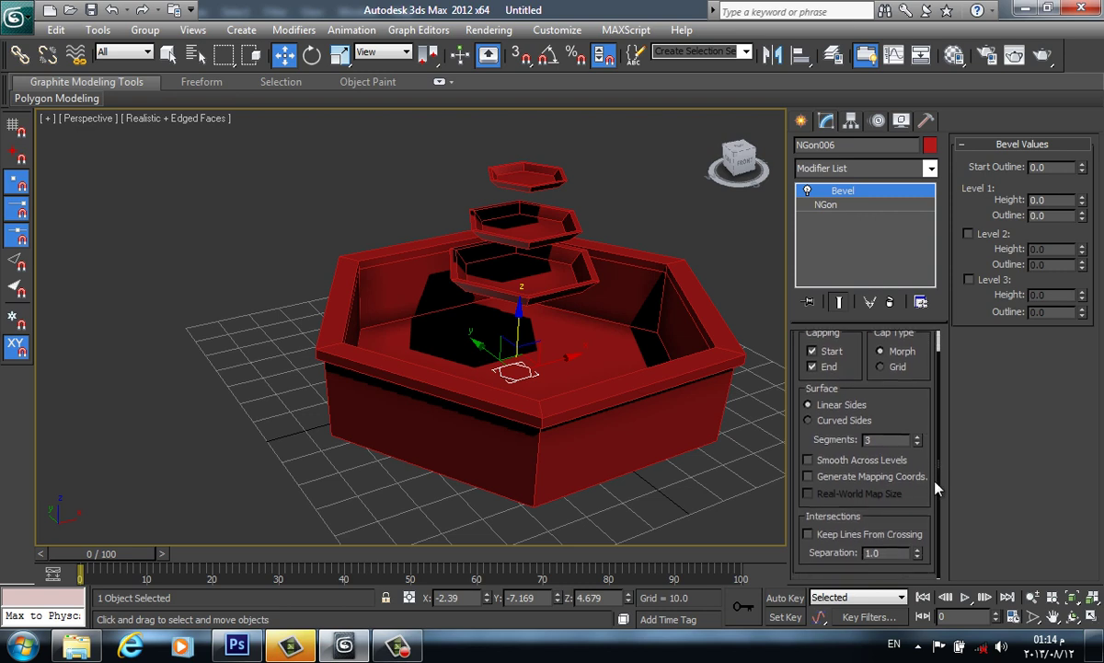
scroll(935, 486, "up", 1)
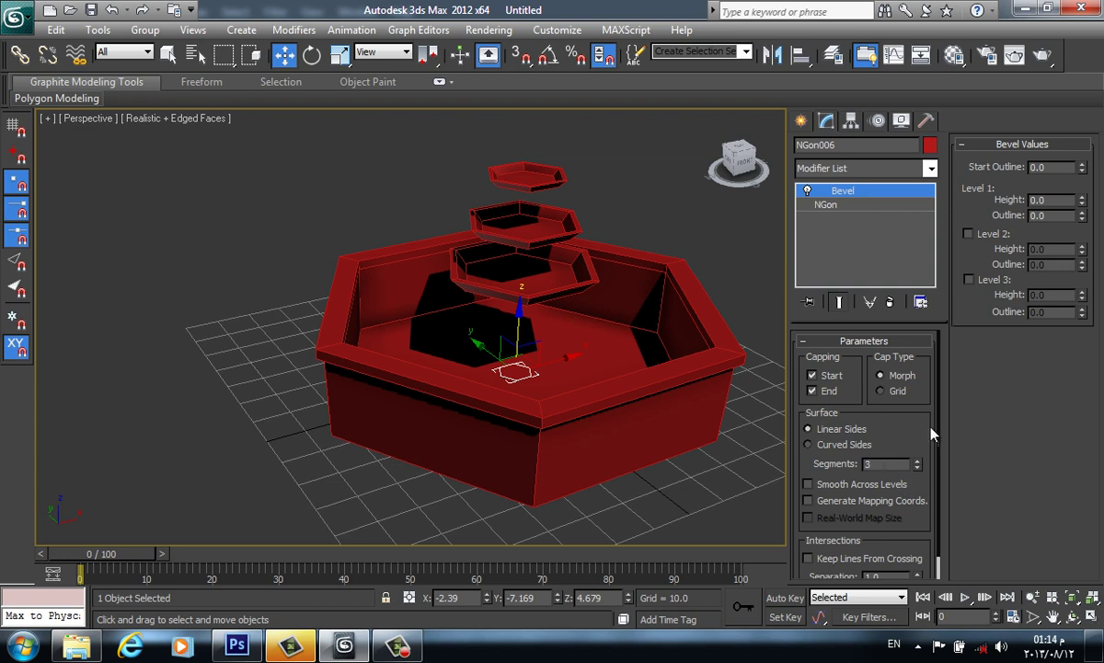
scroll(940, 414, "down", 1)
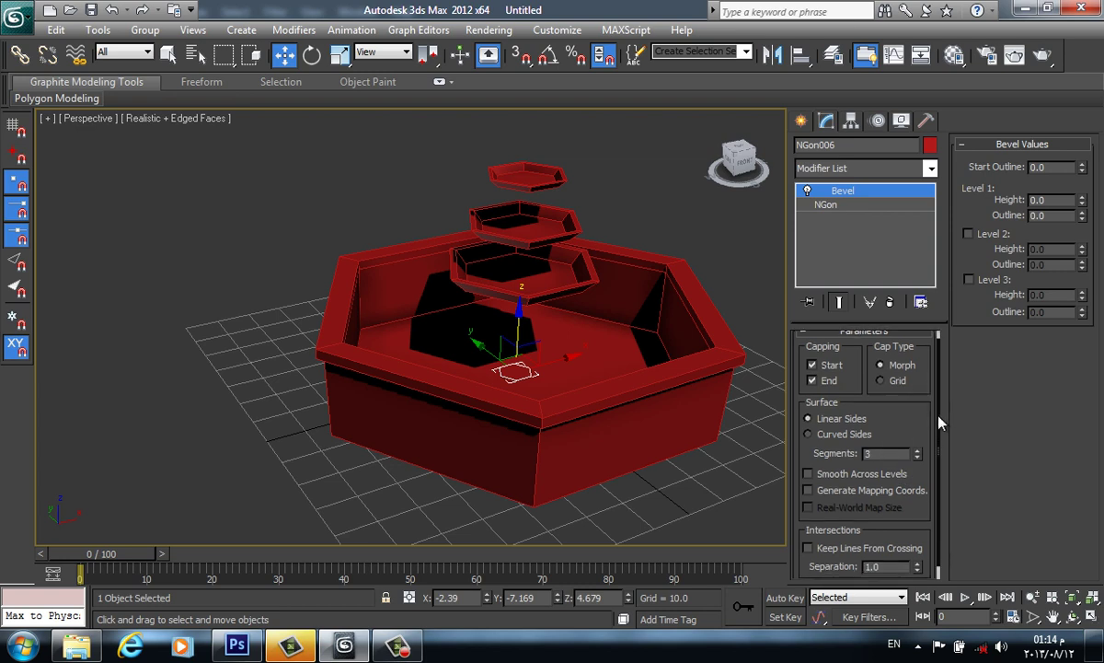
left_click_drag(918, 440, 925, 431)
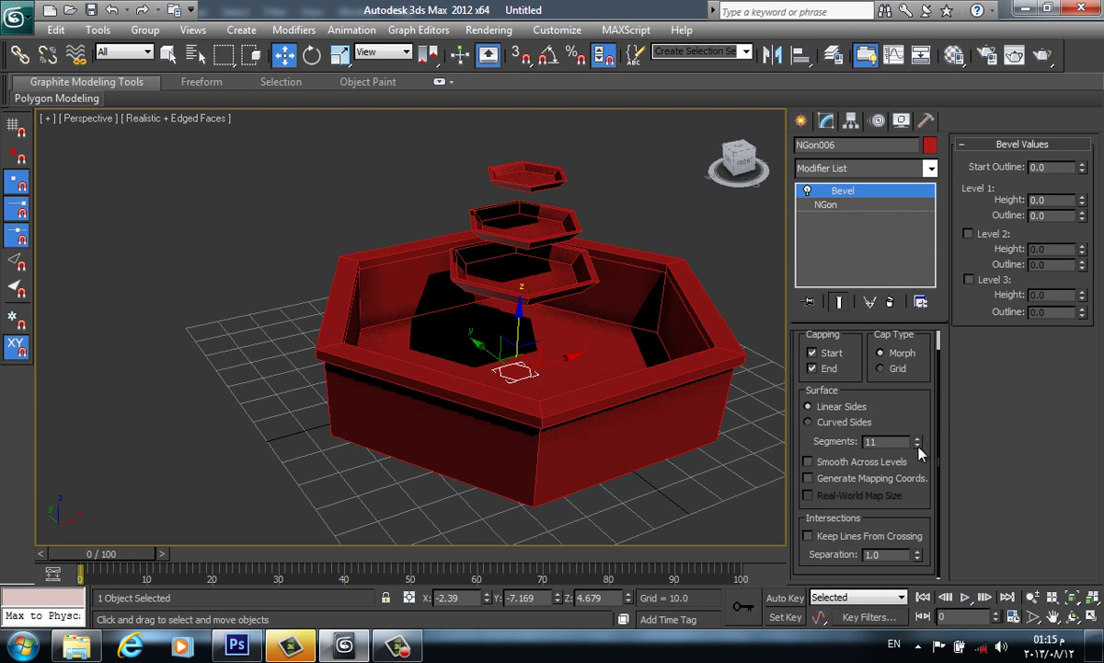
scroll(938, 455, "down", 1)
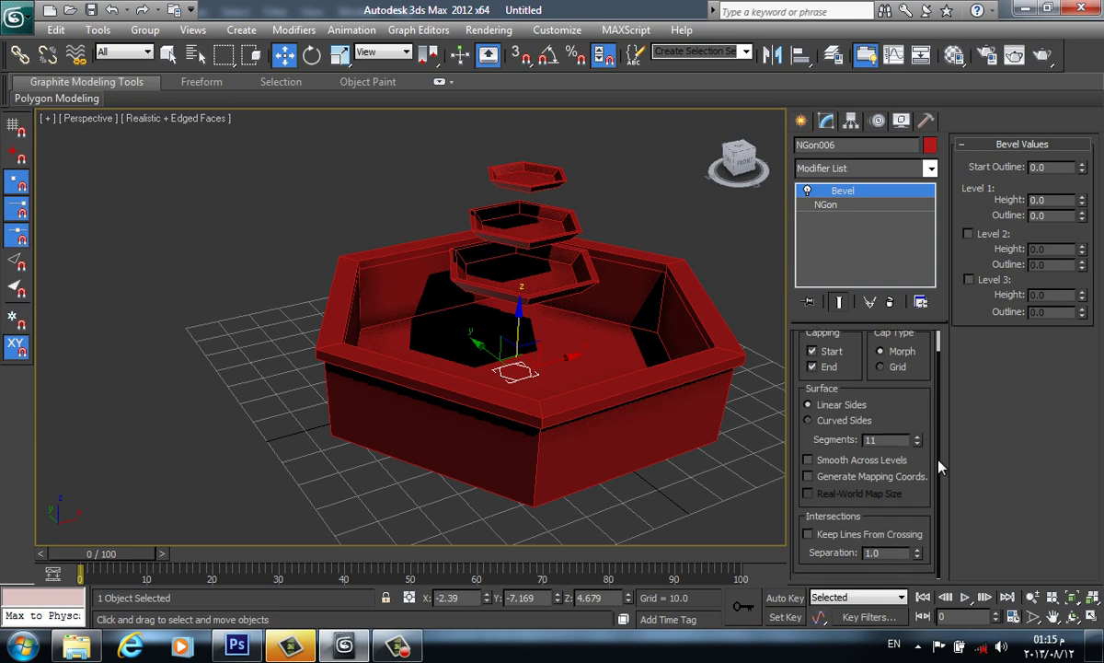
scroll(939, 456, "up", 1)
scroll(938, 439, "up", 1)
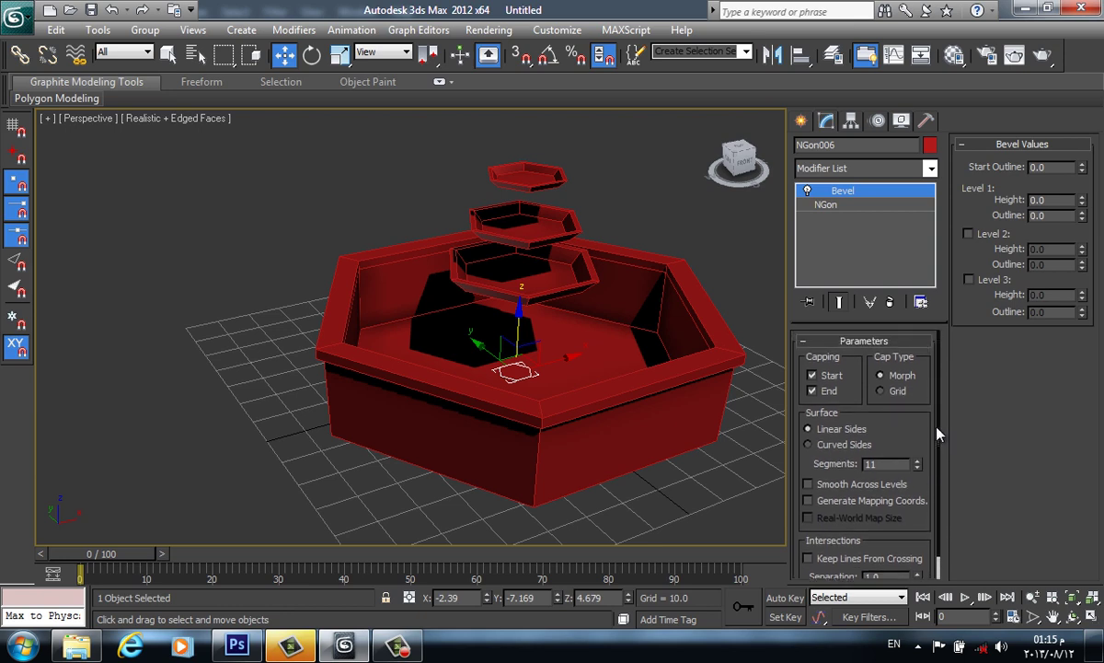
scroll(939, 437, "down", 1)
scroll(939, 456, "down", 1)
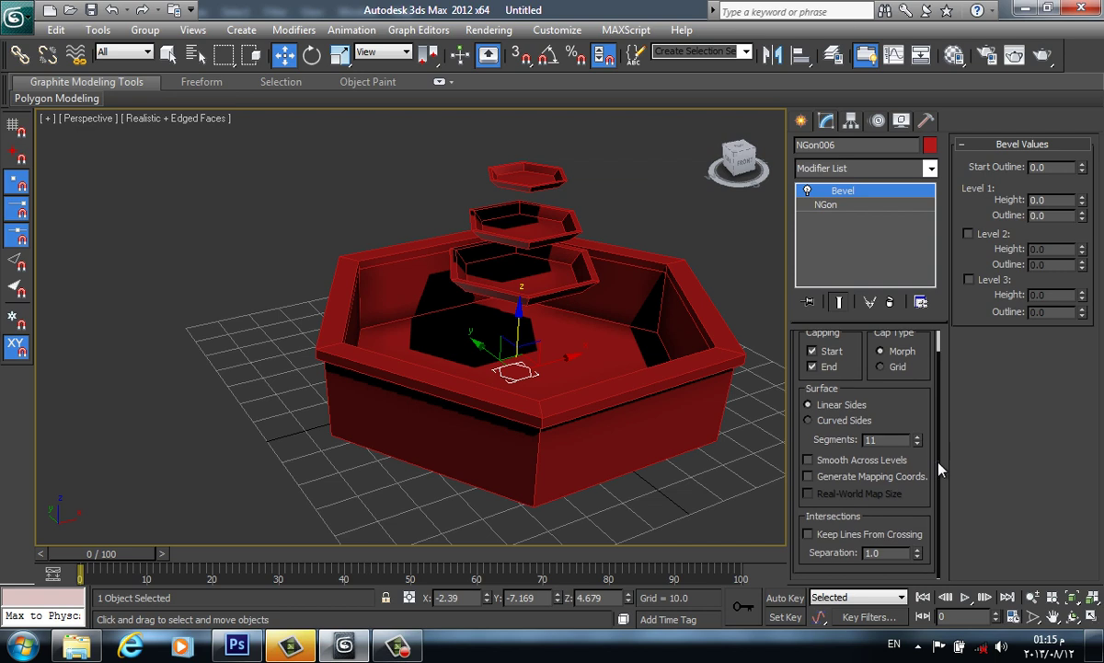
scroll(941, 474, "up", 1)
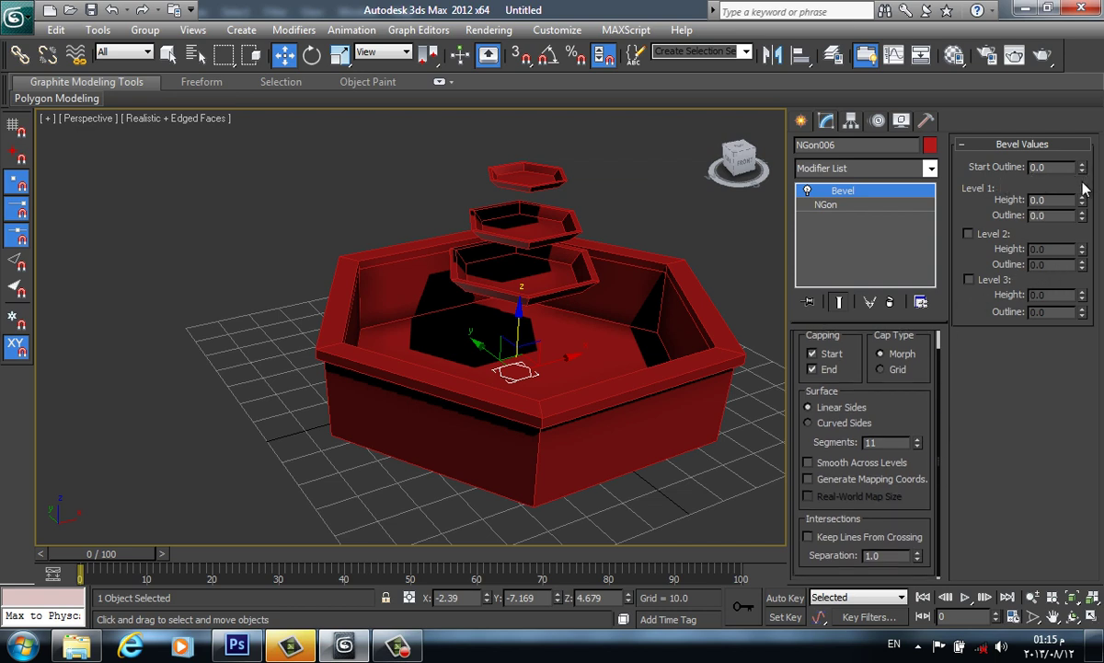
Raise the column with Level 1 outline -9.0, then enable Level 2 at height 169.0, outline -6.6.
mouse_move(1082, 204)
left_mouse_down()
mouse_move(1047, 492)
mouse_move(1008, 36)
mouse_move(1028, 71)
left_mouse_up()
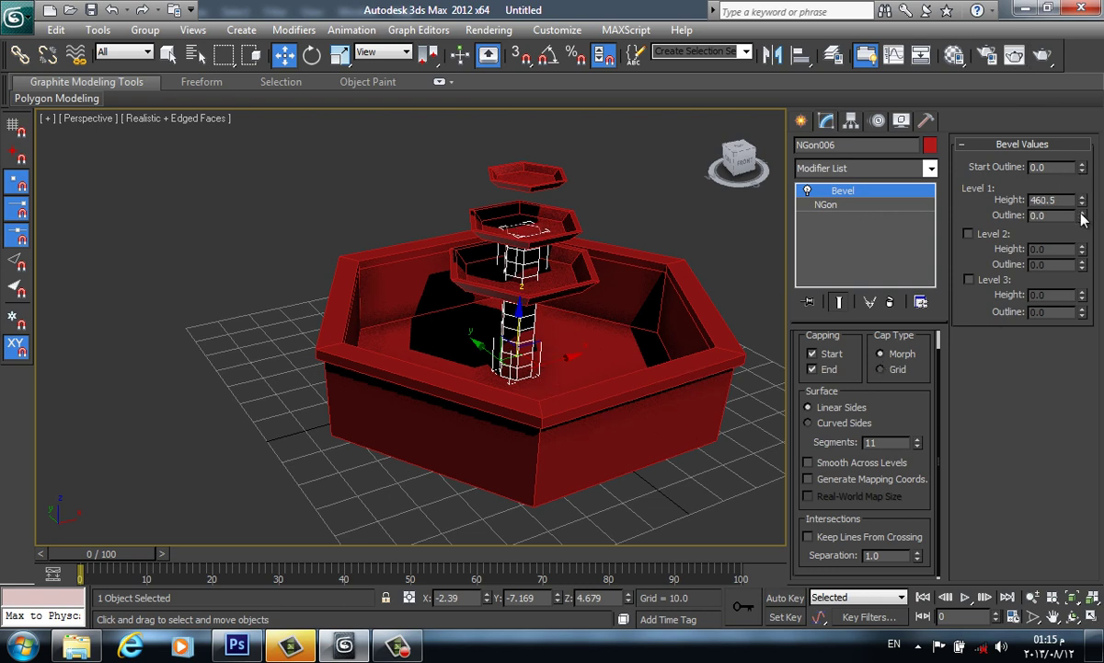
left_click_drag(1083, 216, 1081, 250)
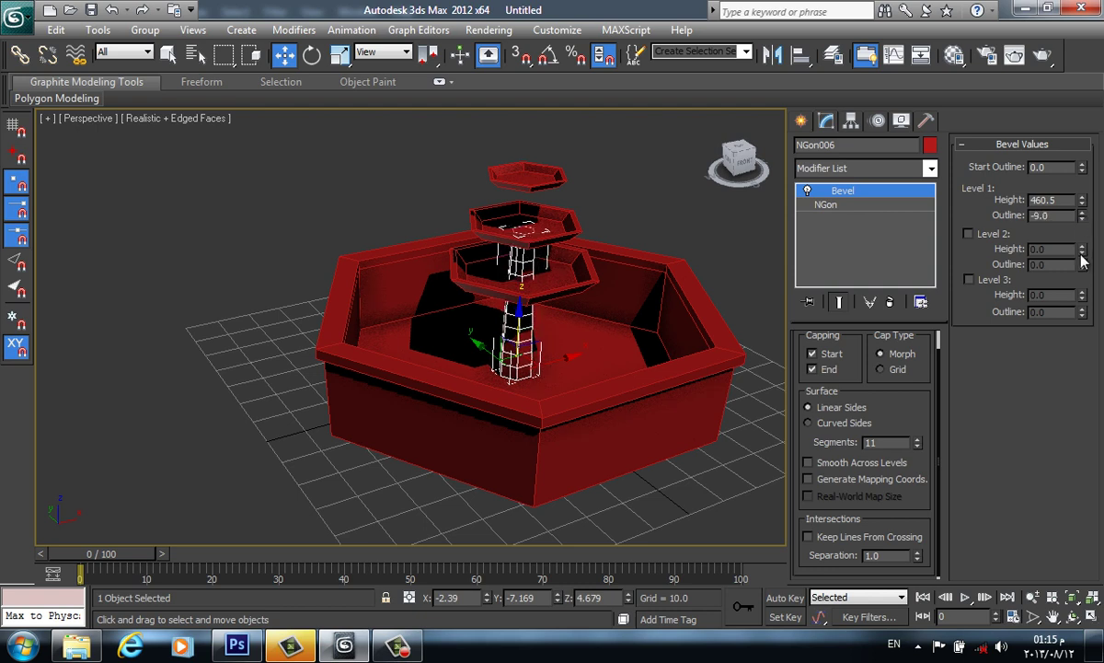
left_click(968, 233)
mouse_move(1083, 248)
left_mouse_down()
mouse_move(1084, 186)
mouse_move(1011, 4)
left_mouse_up()
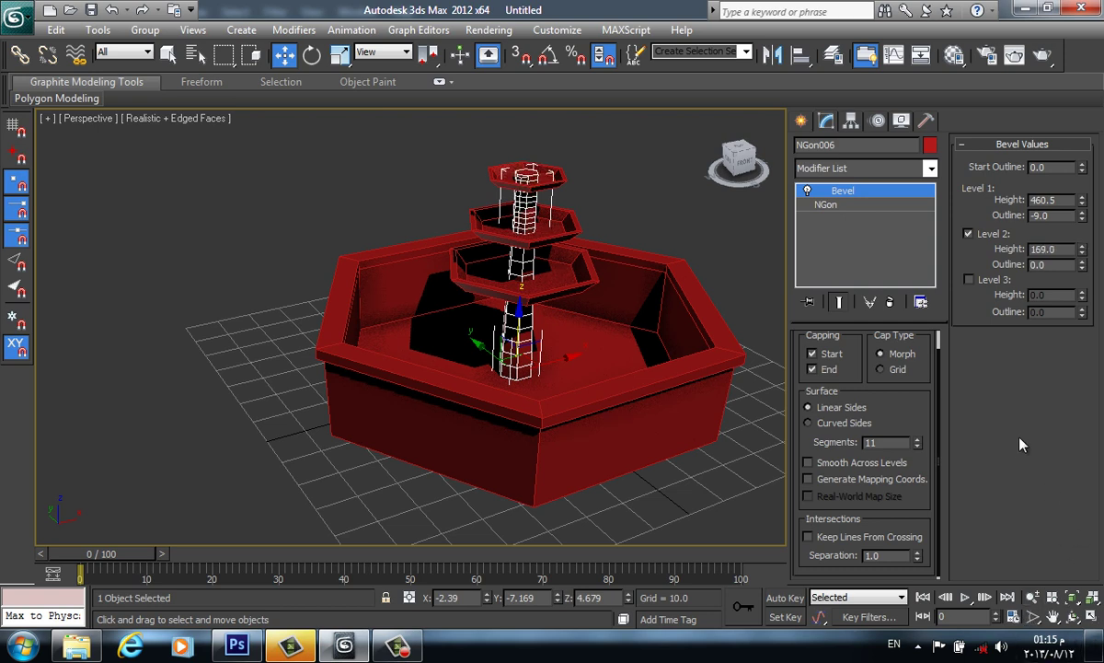
left_click_drag(1082, 267, 1080, 294)
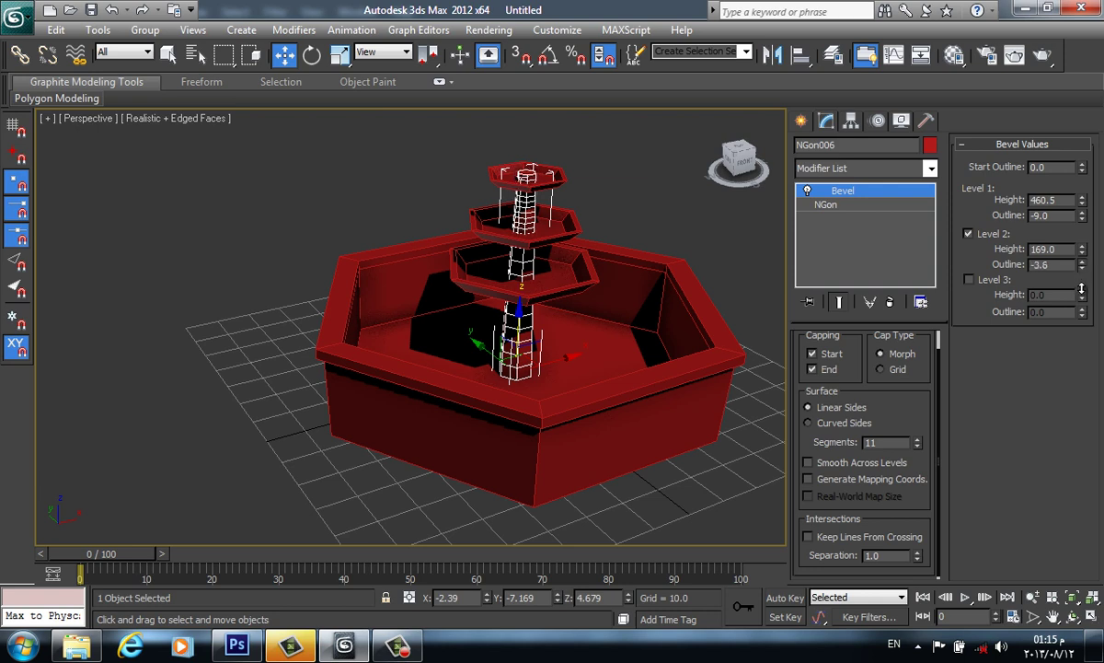
Enable bevel Level 3 with height 54.5 and outline 7.4 to flare the column's top.
left_click(968, 280)
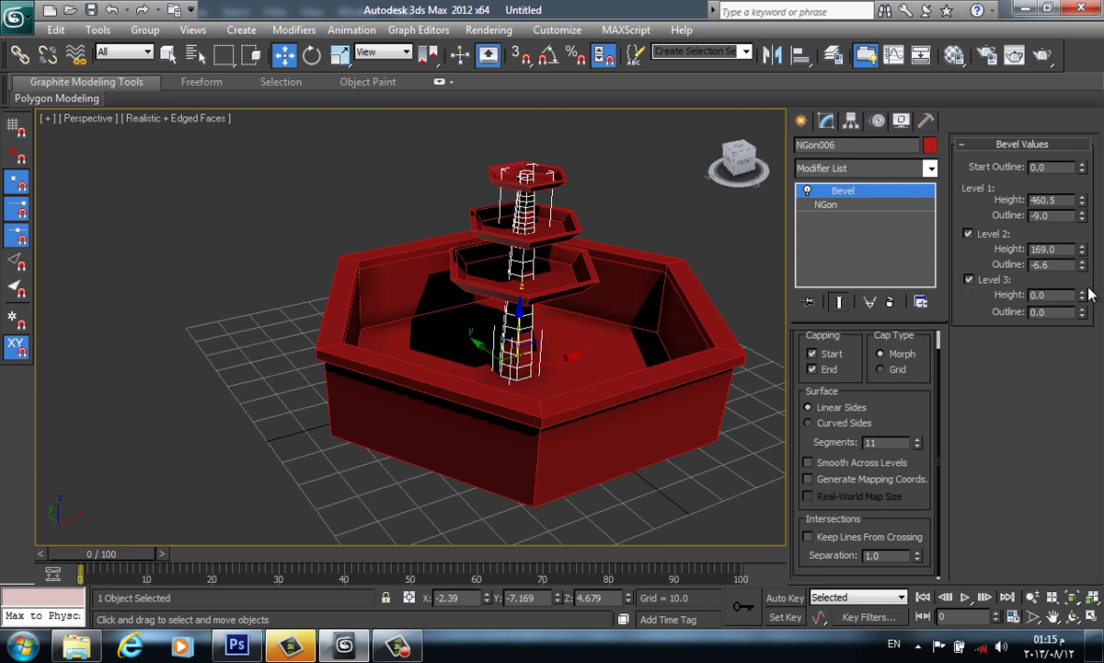
left_click_drag(1084, 295, 1084, 202)
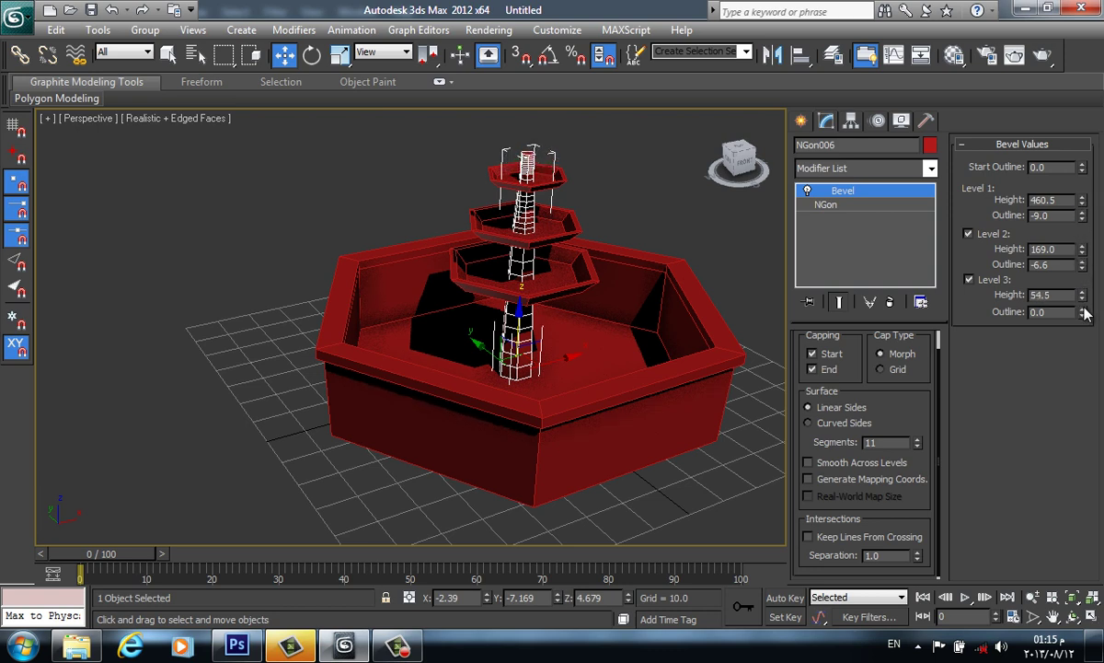
mouse_move(1086, 313)
left_mouse_down()
mouse_move(1080, 291)
mouse_move(1082, 314)
mouse_move(1016, 293)
left_mouse_up()
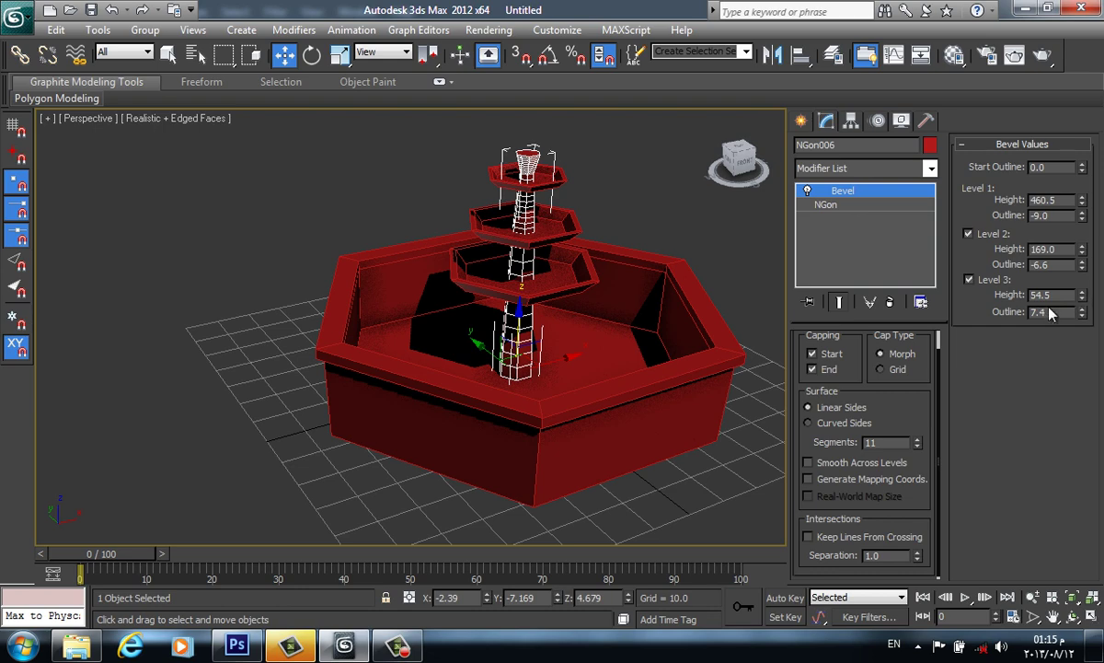
mouse_move(550, 406)
middle_mouse_down()
mouse_move(458, 426)
mouse_move(451, 471)
mouse_move(477, 440)
middle_mouse_up()
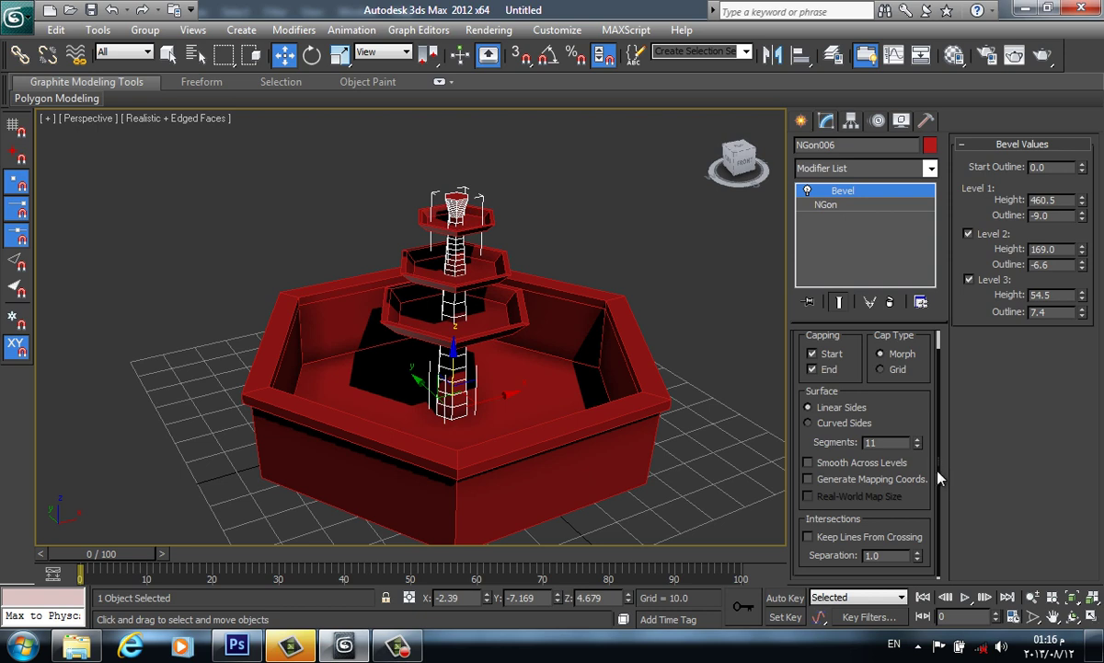
left_click_drag(934, 471, 934, 467)
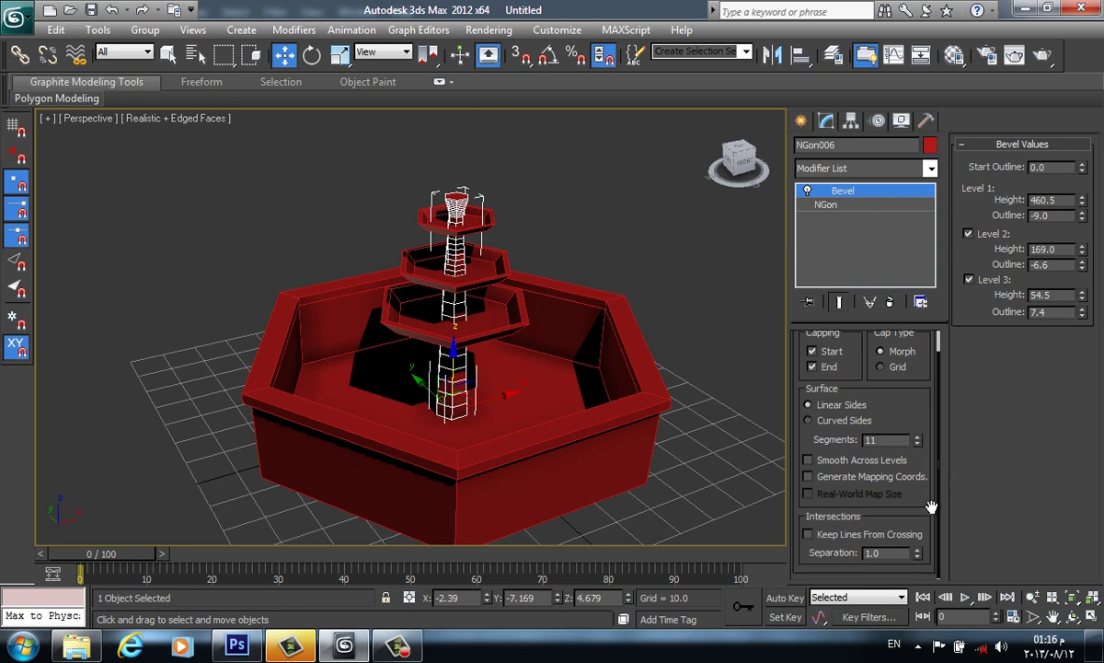
Turn on Smooth Across Levels and Curved Sides for the column's Bevel surface.
left_click(809, 460)
left_click(809, 420)
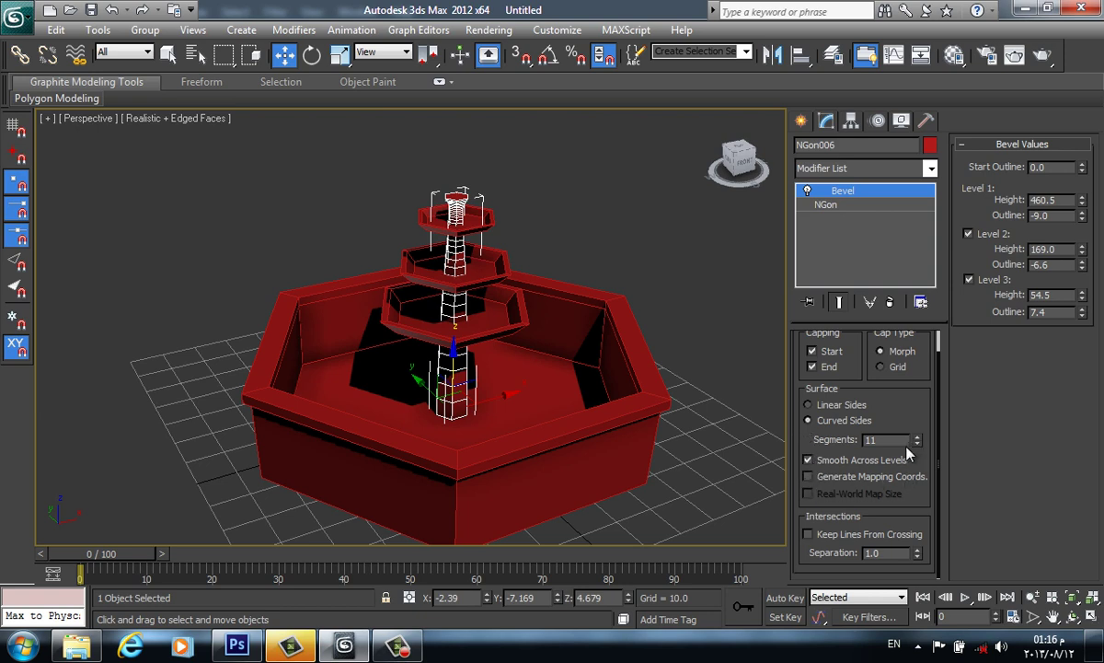
Turn off Edged Faces with F4 and inspect the bowls and column up close in Perspective.
key("F4")
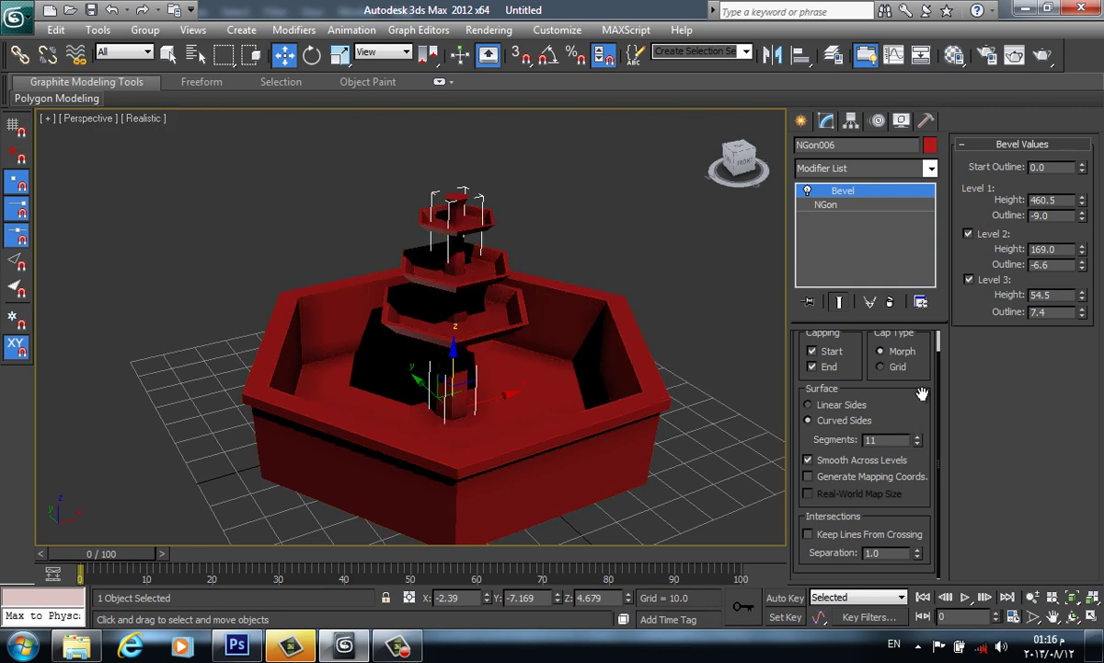
scroll(598, 414, "up", 2)
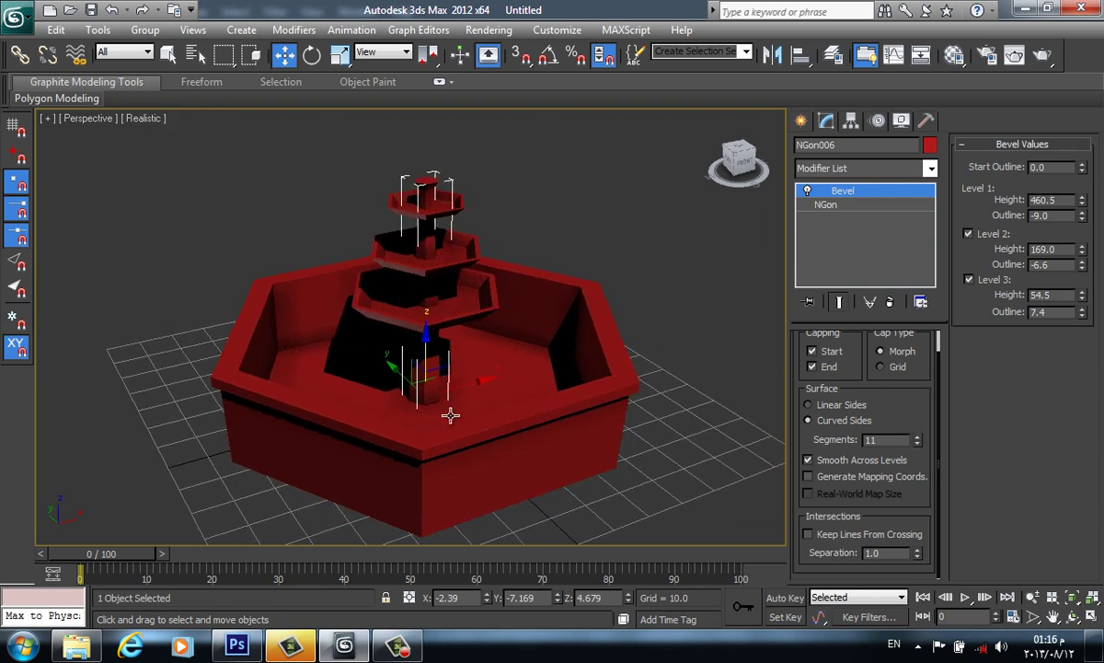
scroll(450, 414, "up", 5)
scroll(497, 445, "up", 3)
scroll(491, 468, "up", 1)
scroll(501, 424, "down", 3)
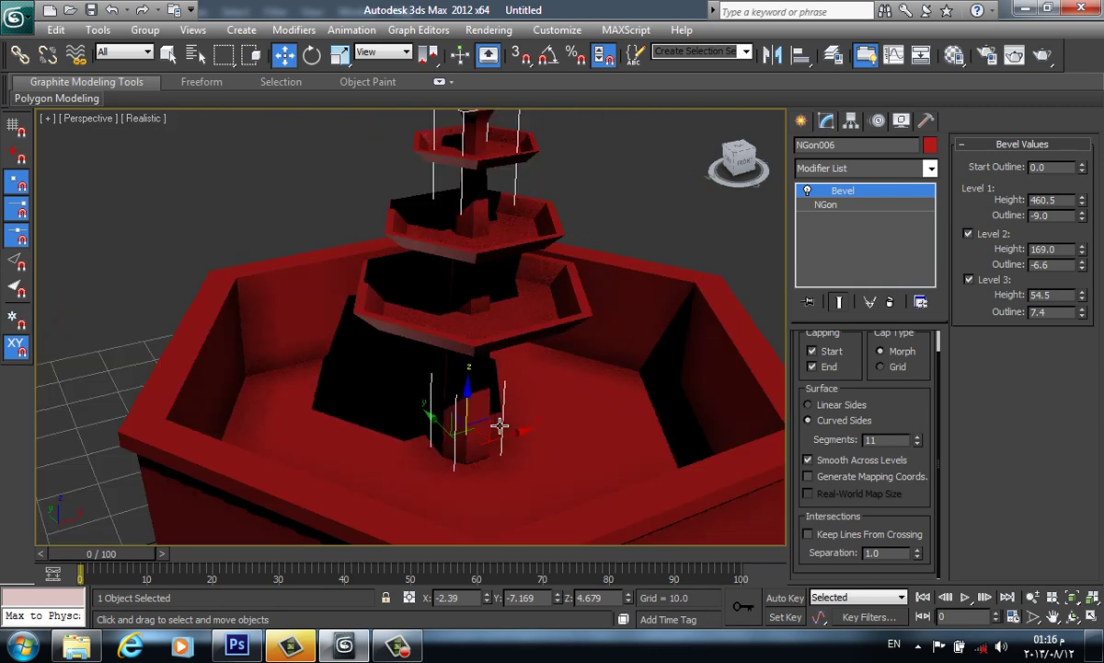
middle_click_drag(549, 421, 473, 360)
scroll(473, 360, "up", 3)
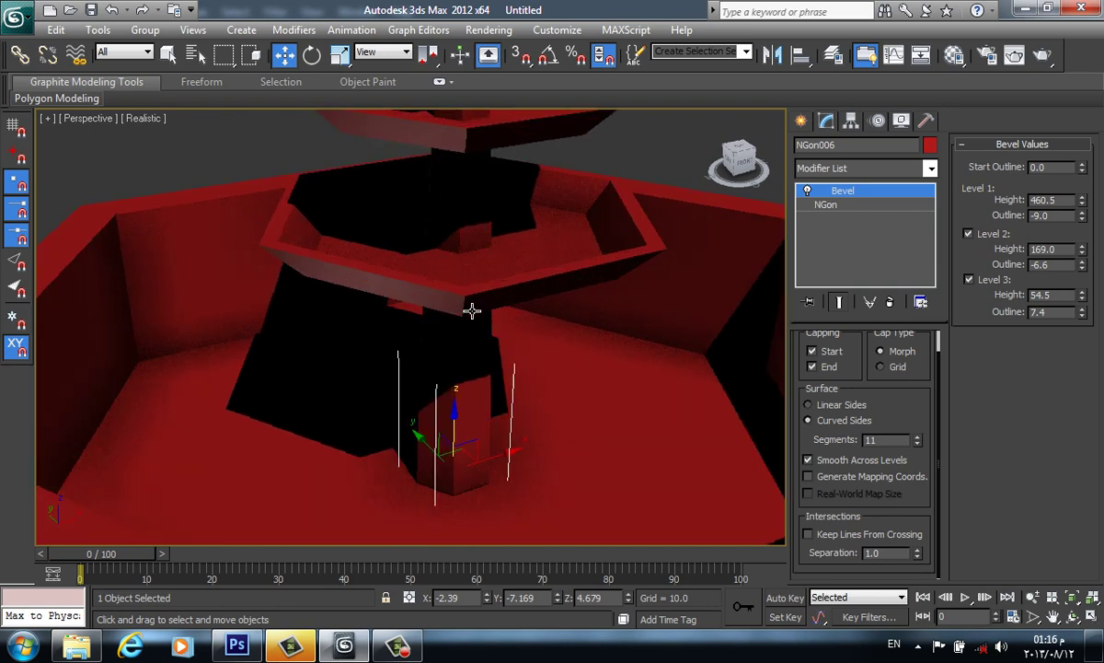
mouse_move(473, 311)
middle_mouse_down()
mouse_move(462, 478)
mouse_move(461, 426)
mouse_move(467, 460)
middle_mouse_up()
scroll(471, 390, "down", 2)
scroll(461, 426, "down", 2)
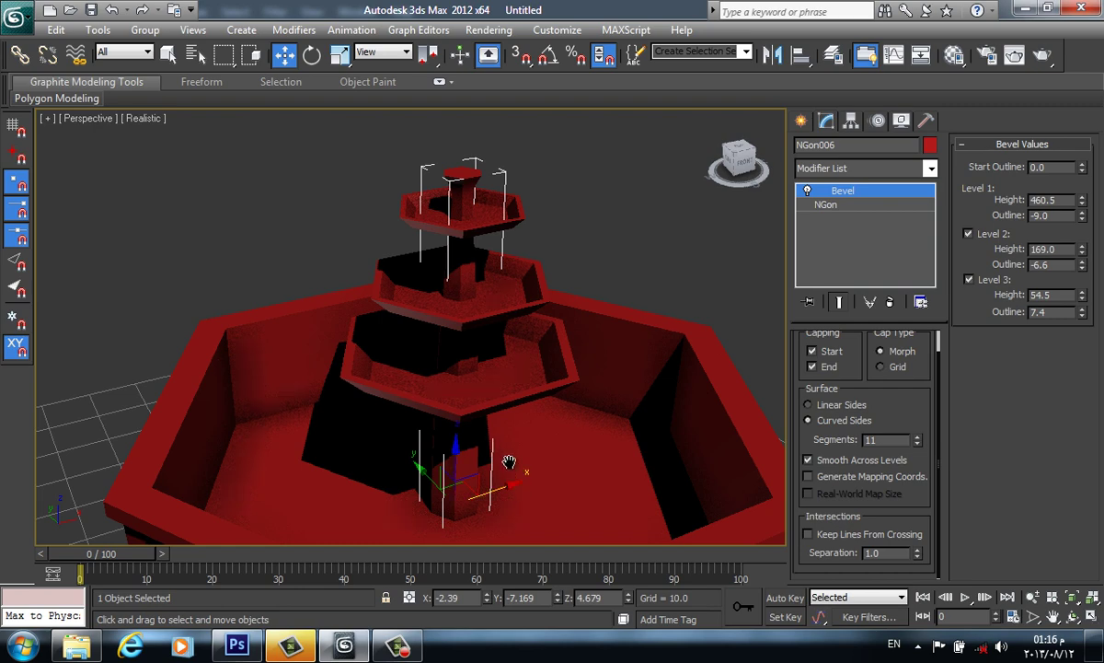
middle_click_drag(505, 461, 511, 466)
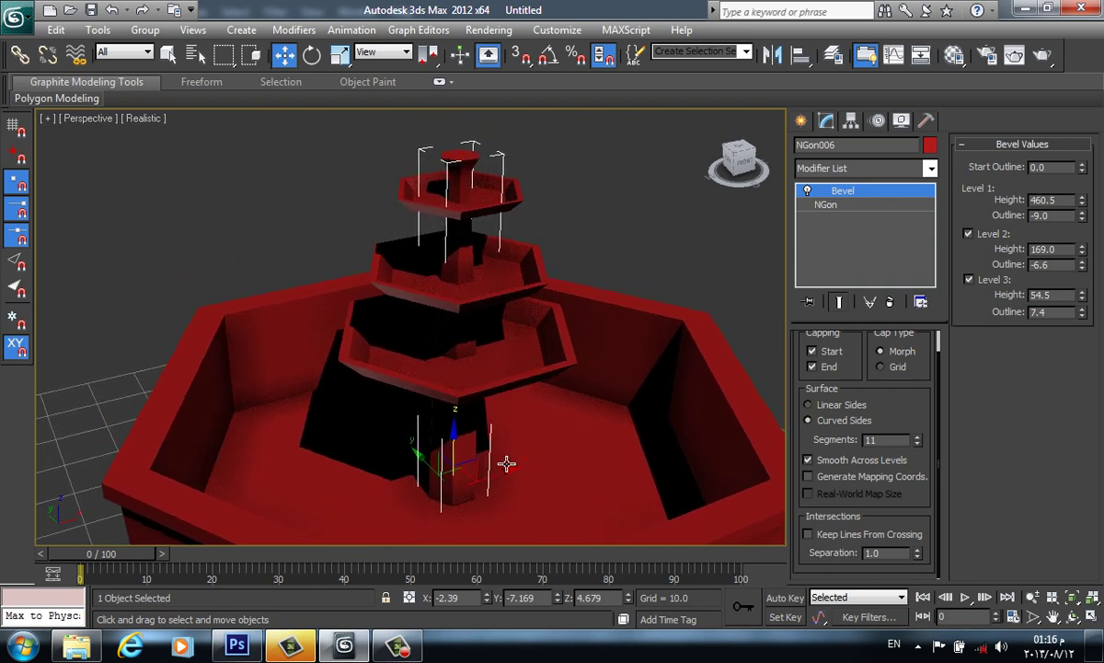
scroll(487, 441, "down", 5)
scroll(483, 432, "up", 1)
scroll(495, 436, "up", 2)
scroll(497, 438, "up", 1)
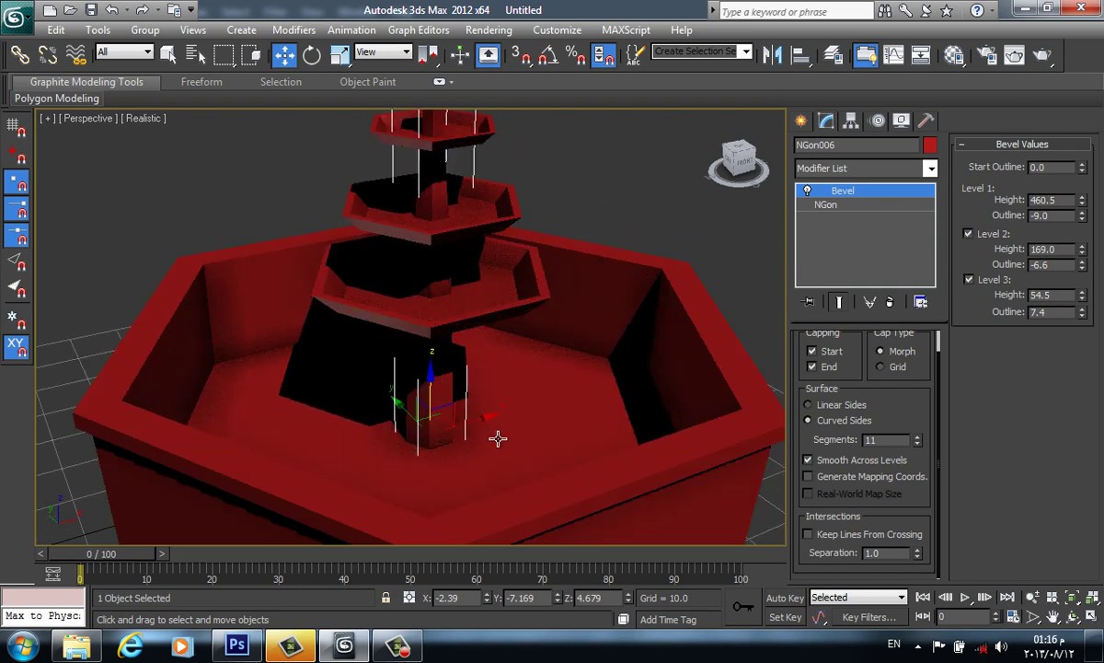
scroll(512, 437, "up", 1)
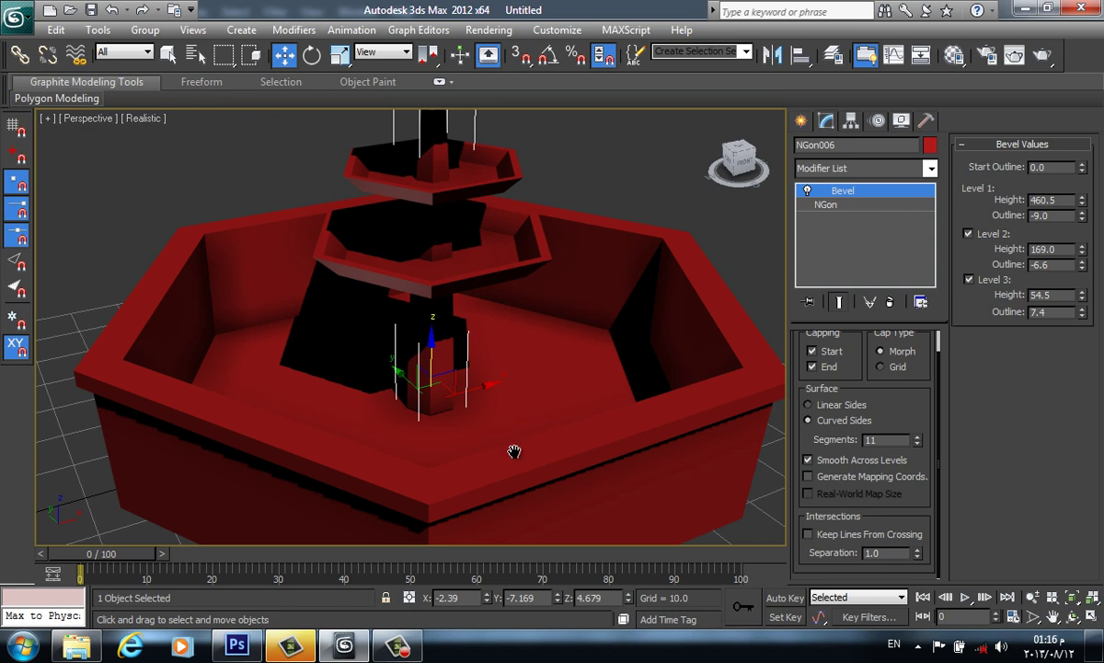
scroll(517, 460, "down", 3)
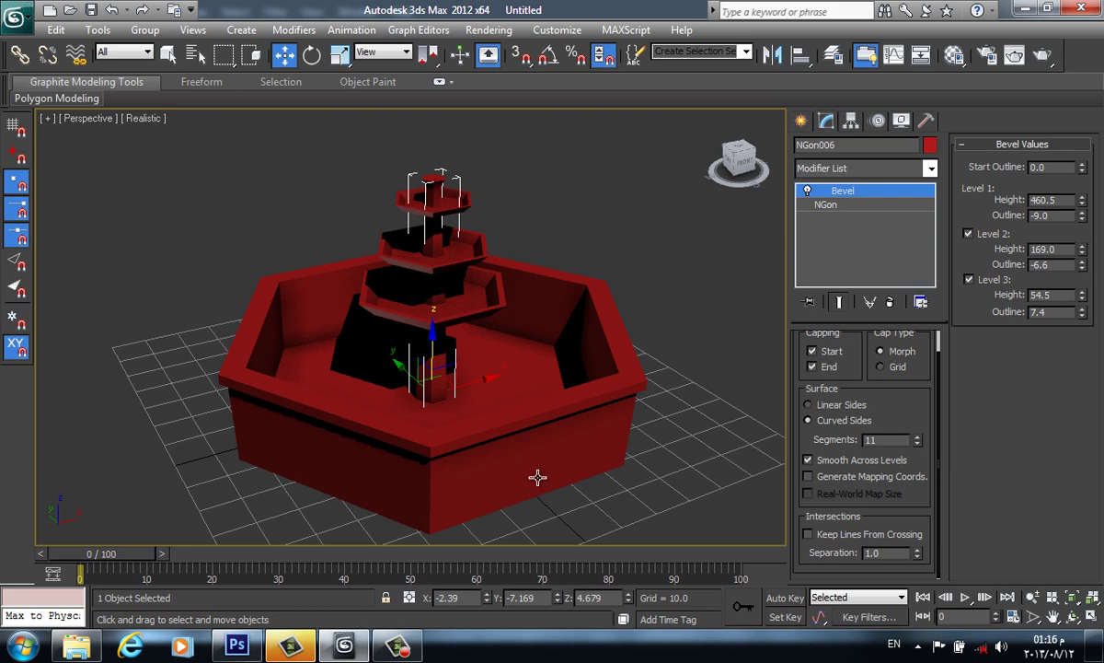
scroll(537, 476, "up", 4)
scroll(534, 405, "down", 1)
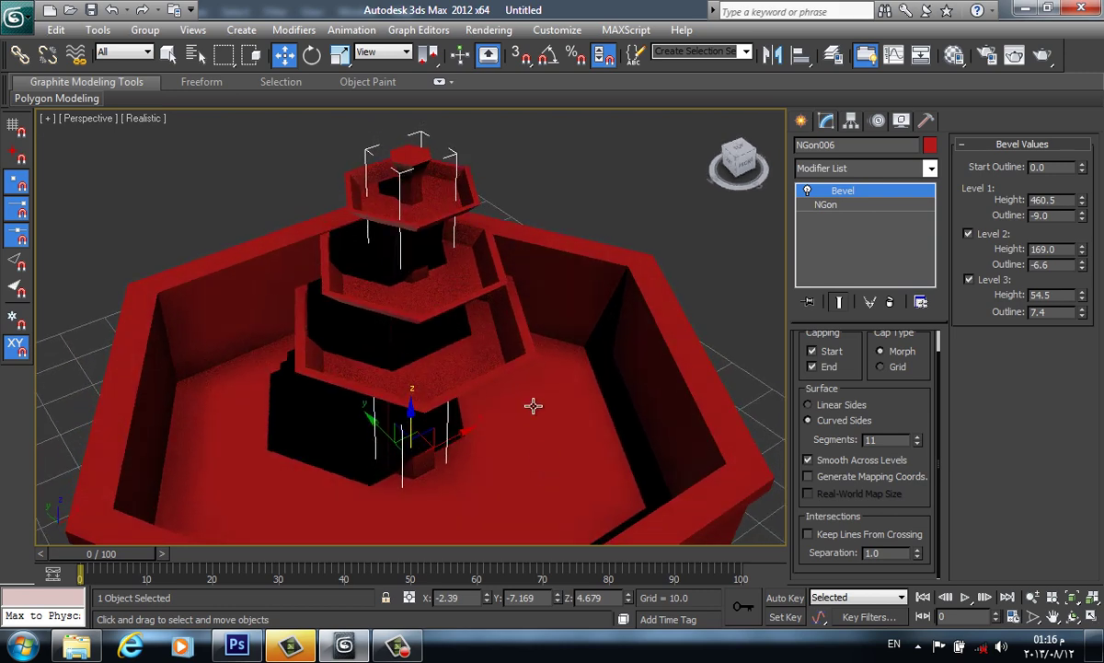
Scale the central column thinner on X/Y and taller on Z.
left_click(339, 54)
key("F3")
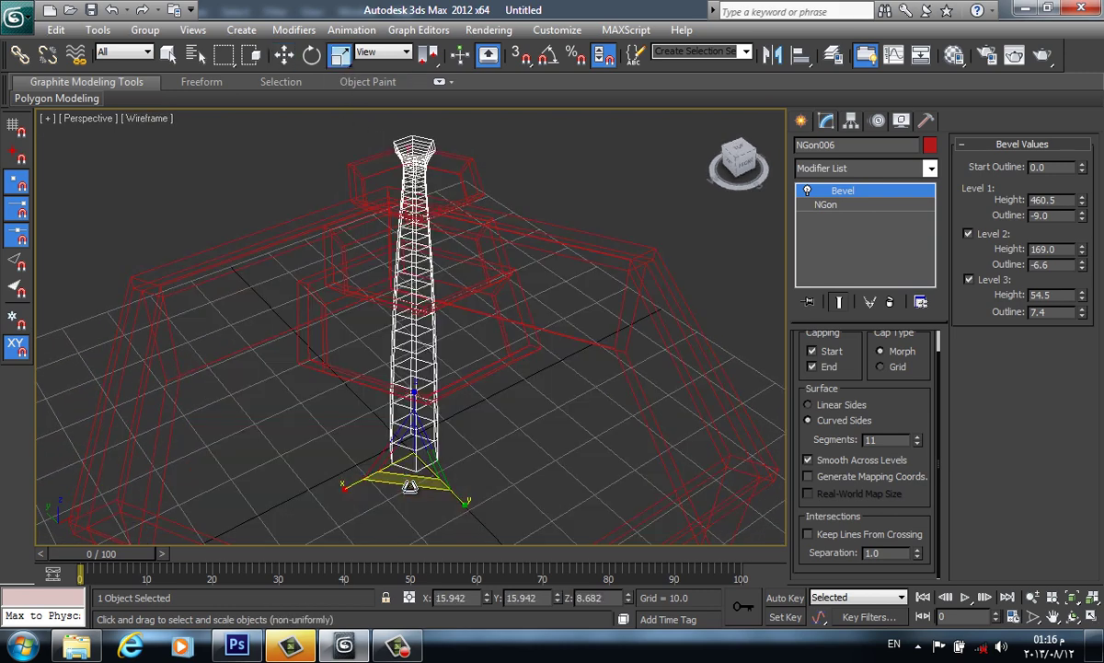
left_click_drag(418, 483, 416, 377)
key("F3")
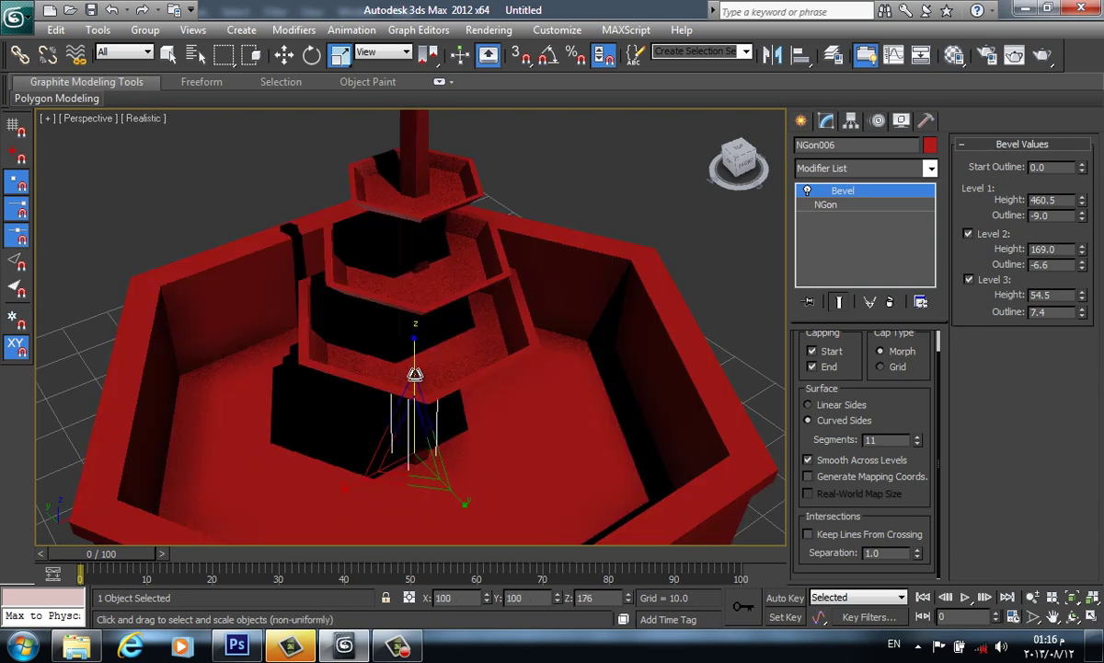
middle_click_drag(416, 382, 403, 314, "alt")
scroll(552, 336, "down", 3)
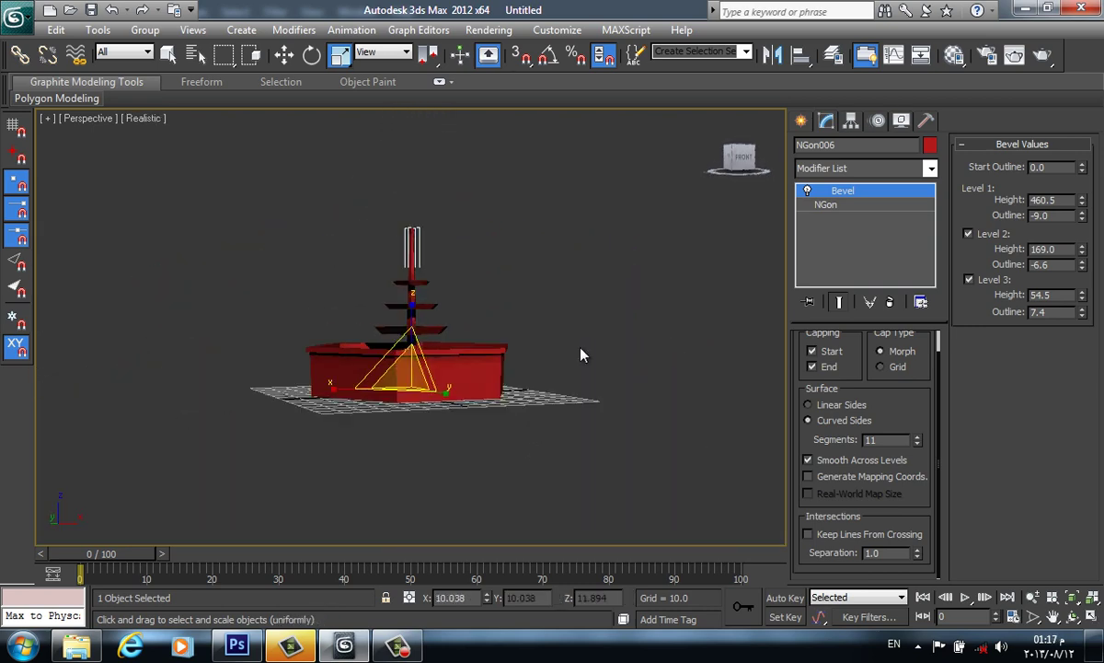
Deselect the column and orbit from above to review the whole fountain.
left_click(515, 369)
middle_click_drag(515, 368, 419, 267, "alt")
left_click(409, 260)
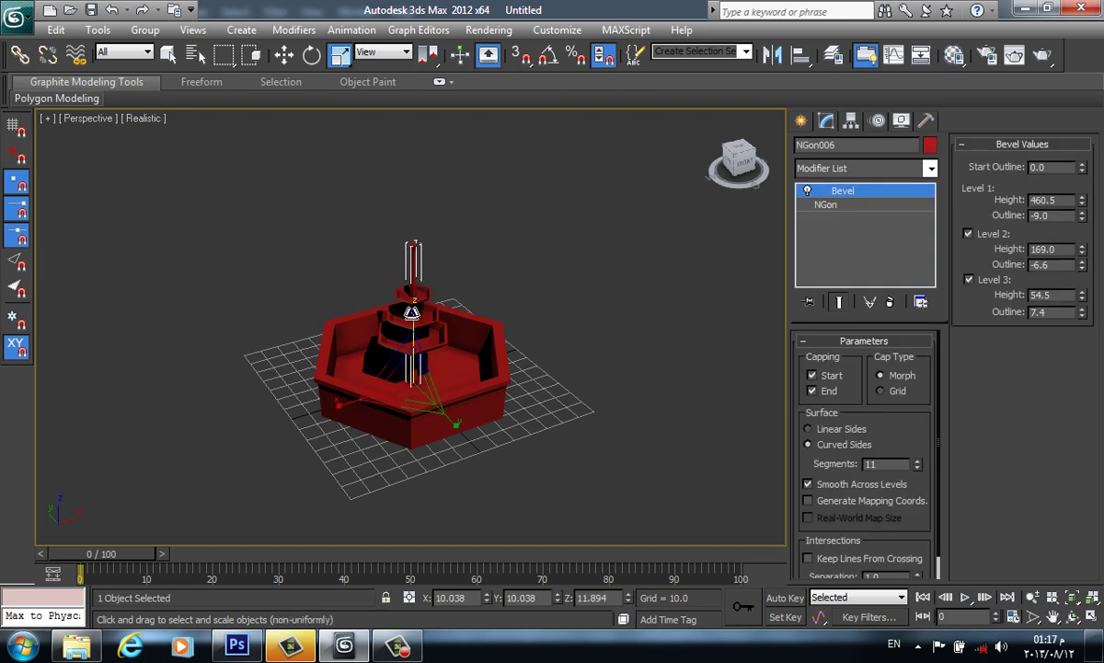
left_click(582, 369)
scroll(481, 353, "up", 2)
middle_click_drag(481, 352, 461, 273, "alt")
scroll(476, 353, "up", 5)
key("shift+z")
key("shift+z")
key("shift+z")
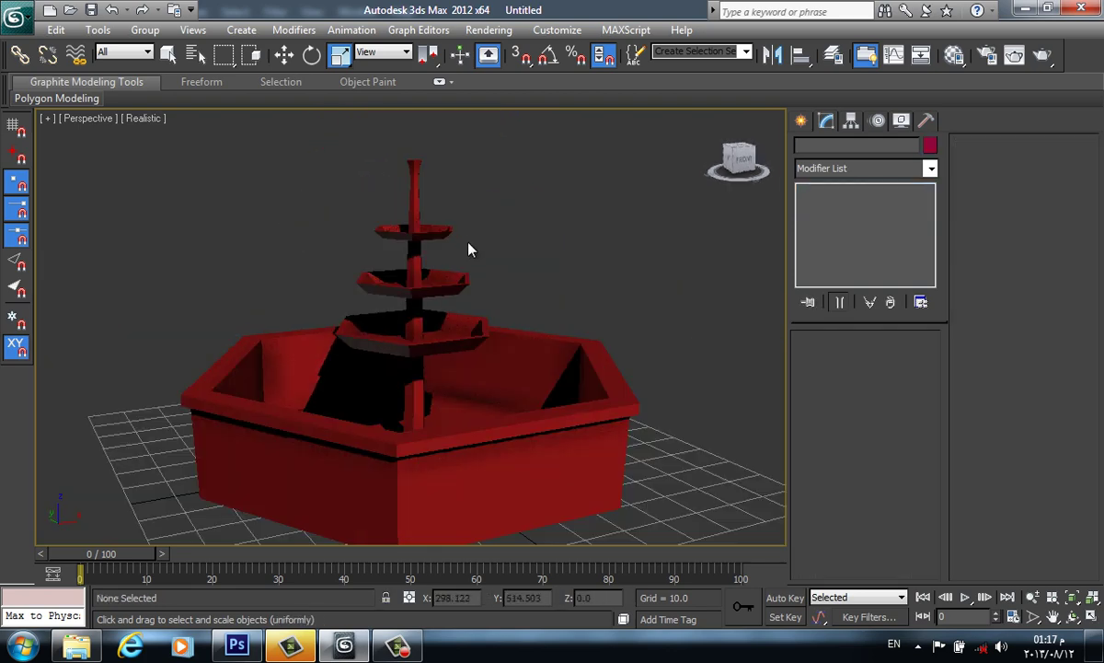
key("shift+z")
key("shift+y")
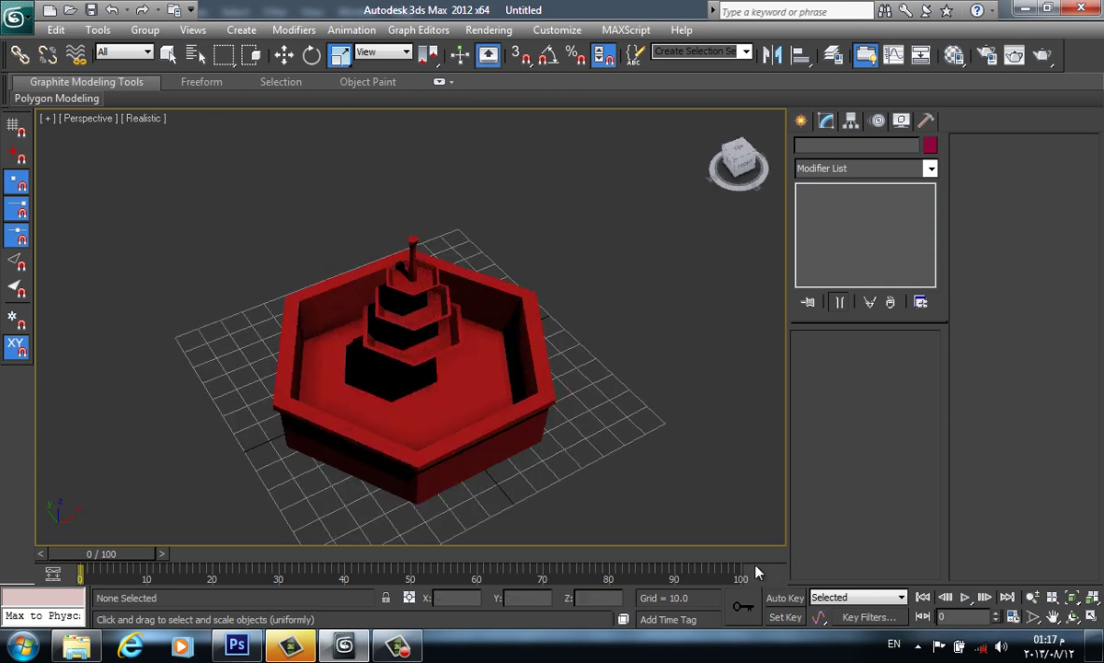
left_click(398, 644)
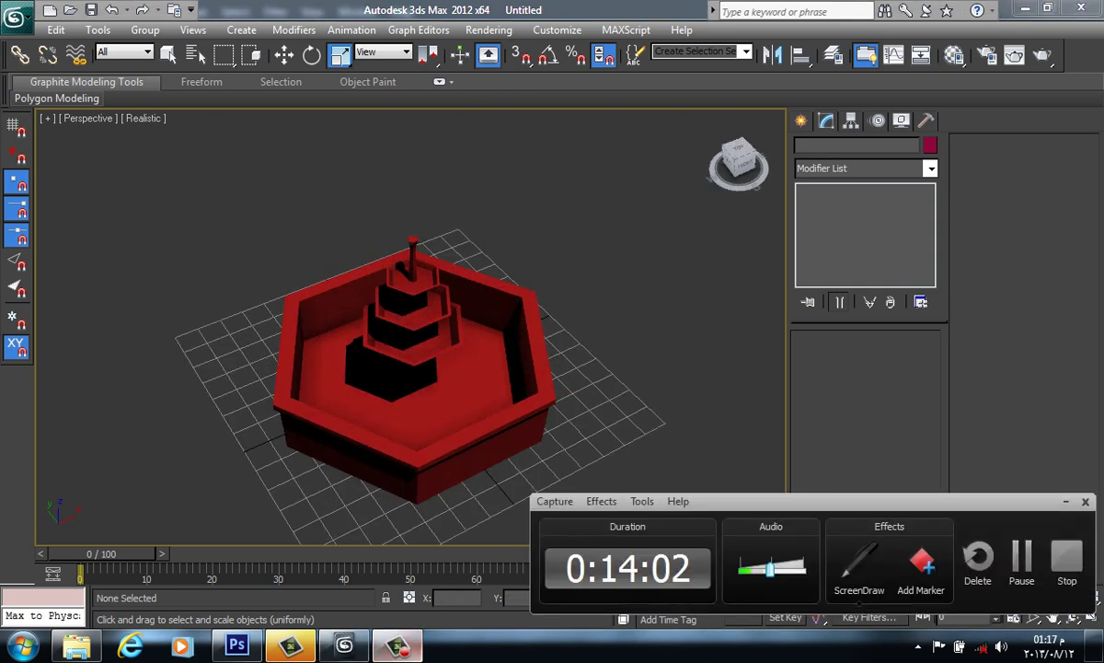